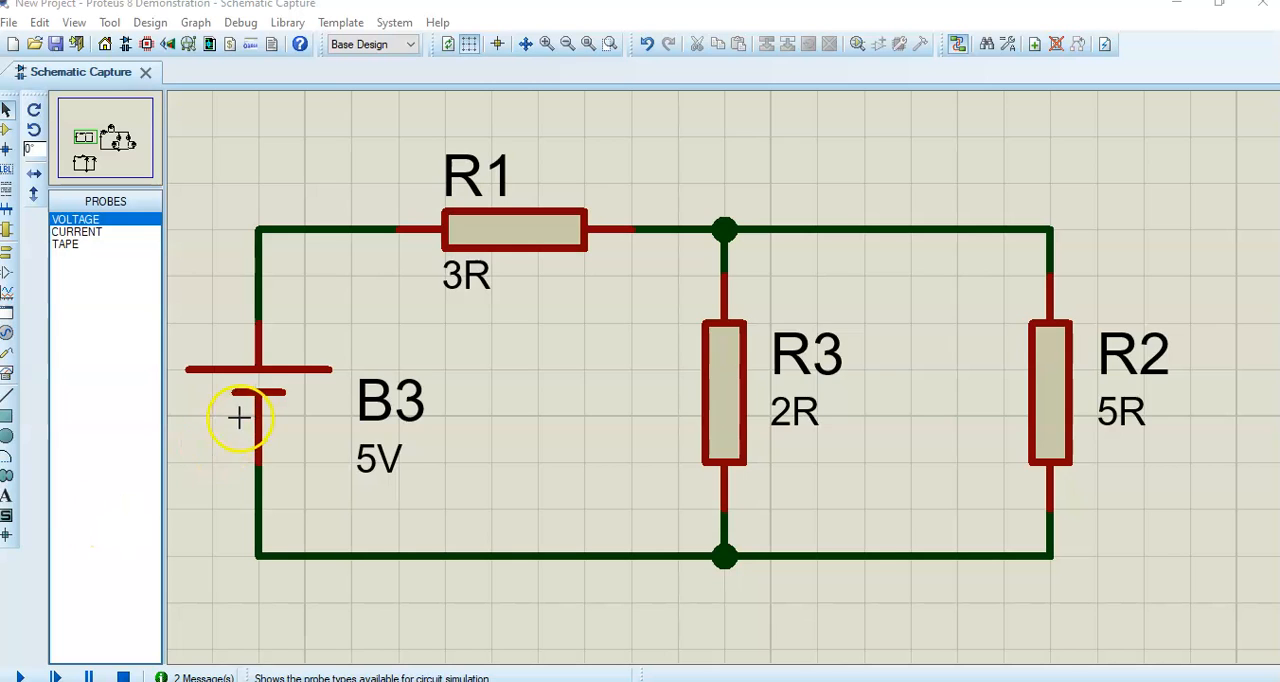
- Annotate battery B3 and resistors R1, R2 and R3 with red check marks
click(243, 417)
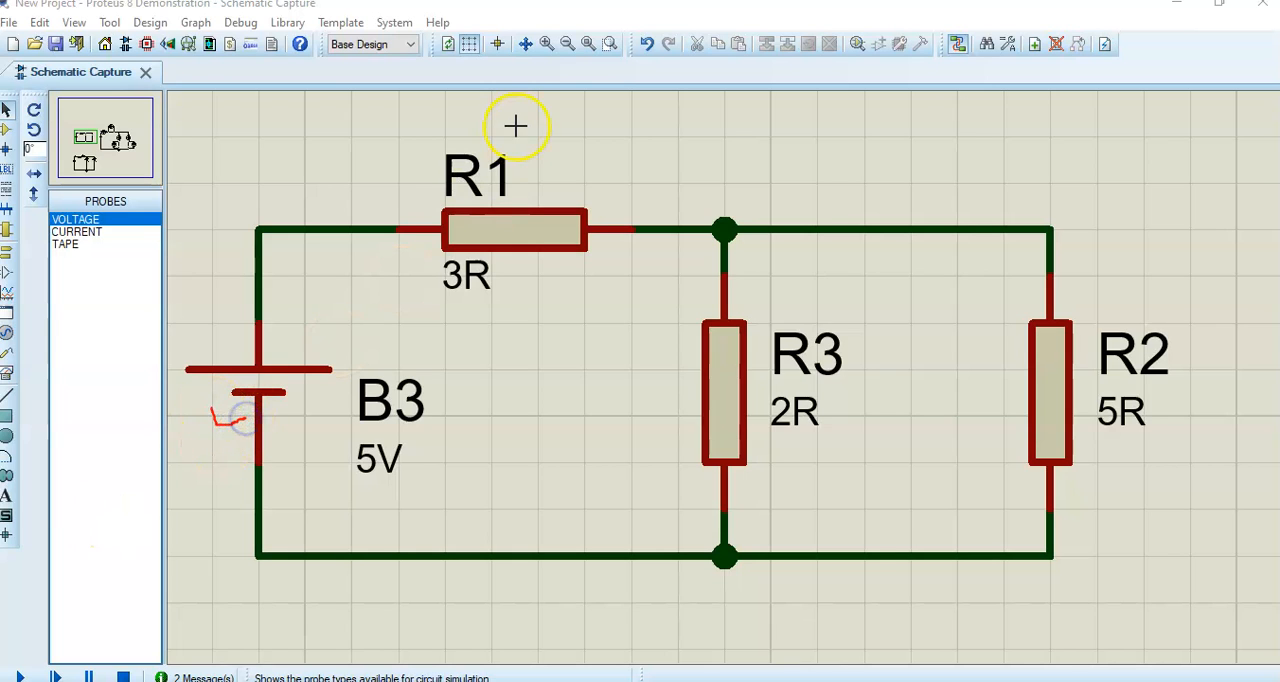
click(567, 130)
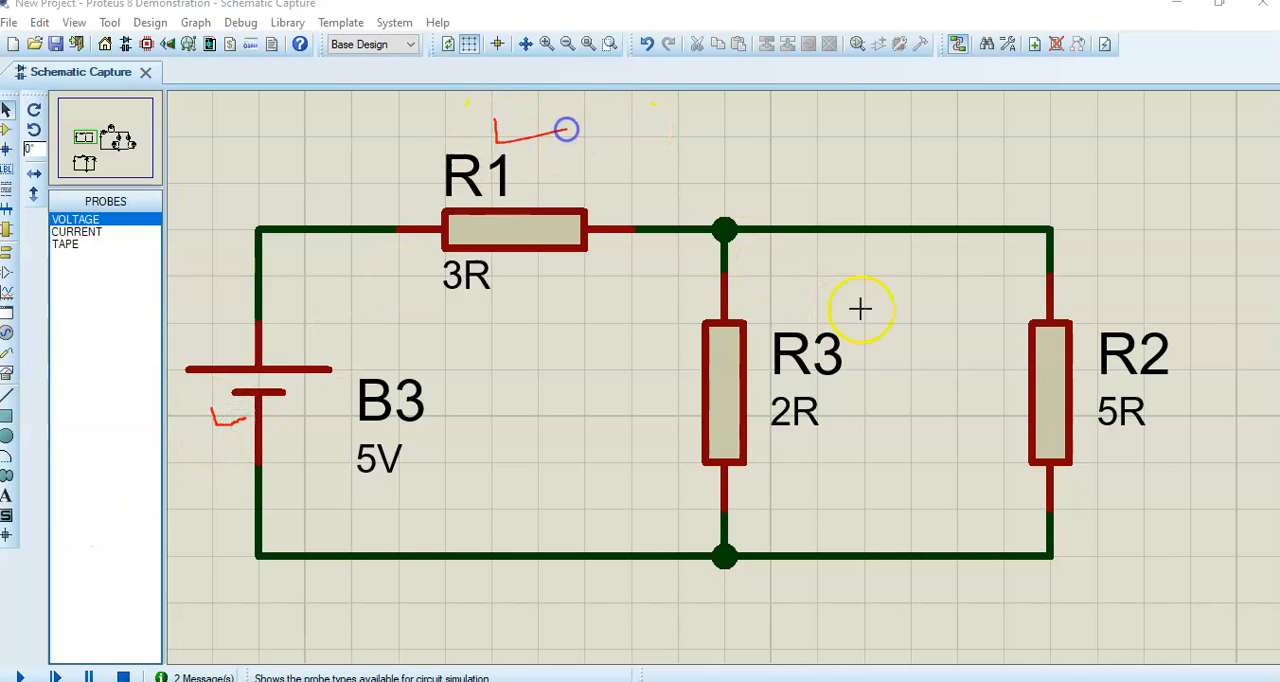
click(1175, 283)
drag(828, 408, 870, 433)
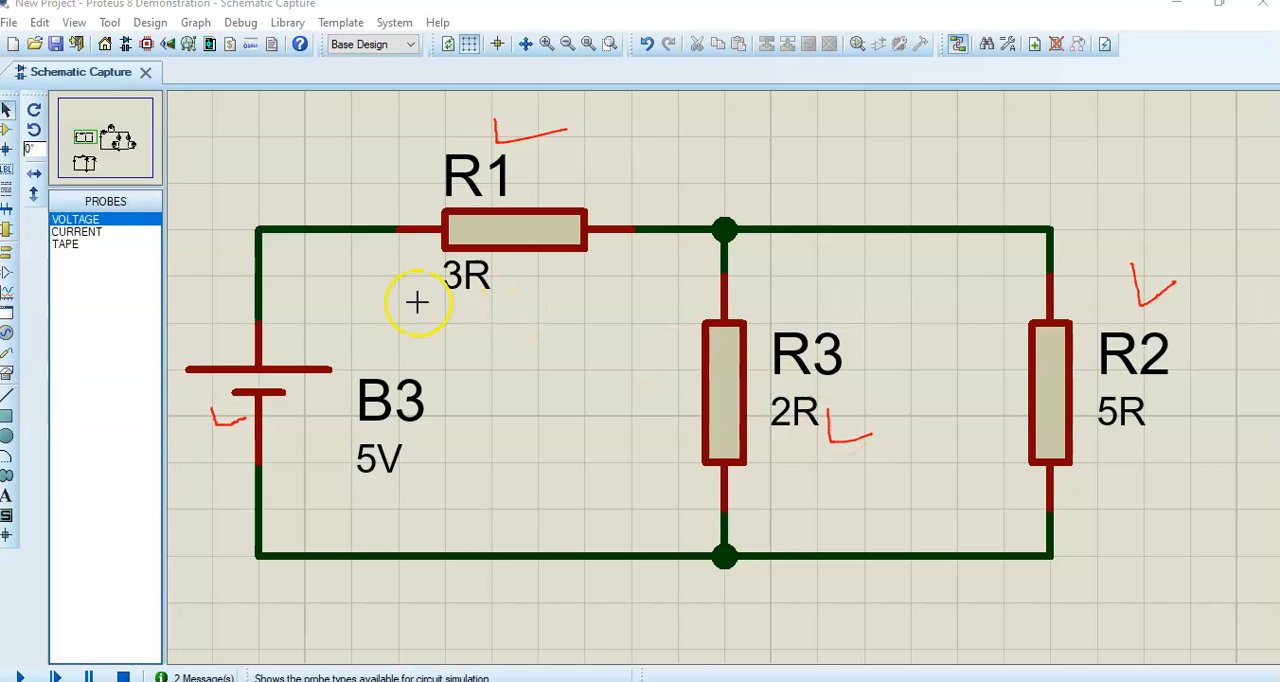
- Sketch red current-direction arrows at R1, R3 and the R2 branch, mark the upper circuit nodes, and clear the annotations
mouse_move(351, 208)
mouse_down()
mouse_move(392, 224)
mouse_move(363, 269)
mouse_up()
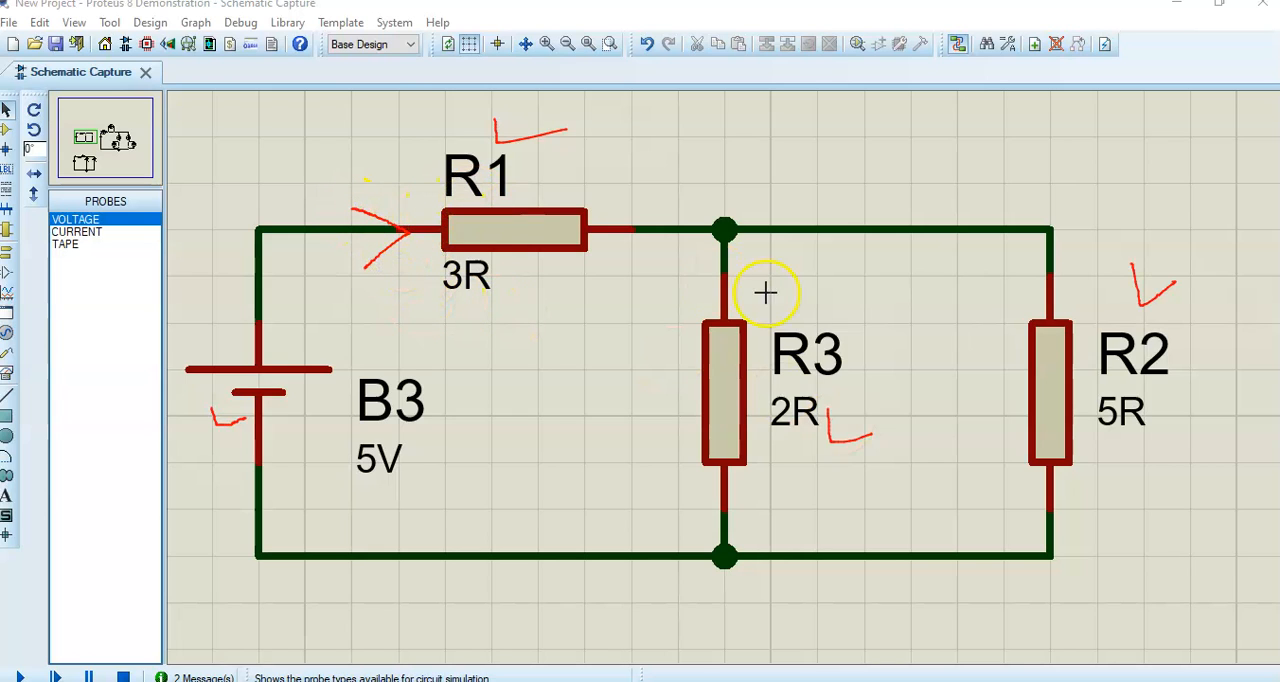
mouse_move(705, 272)
mouse_down()
mouse_move(728, 297)
mouse_move(746, 262)
mouse_up()
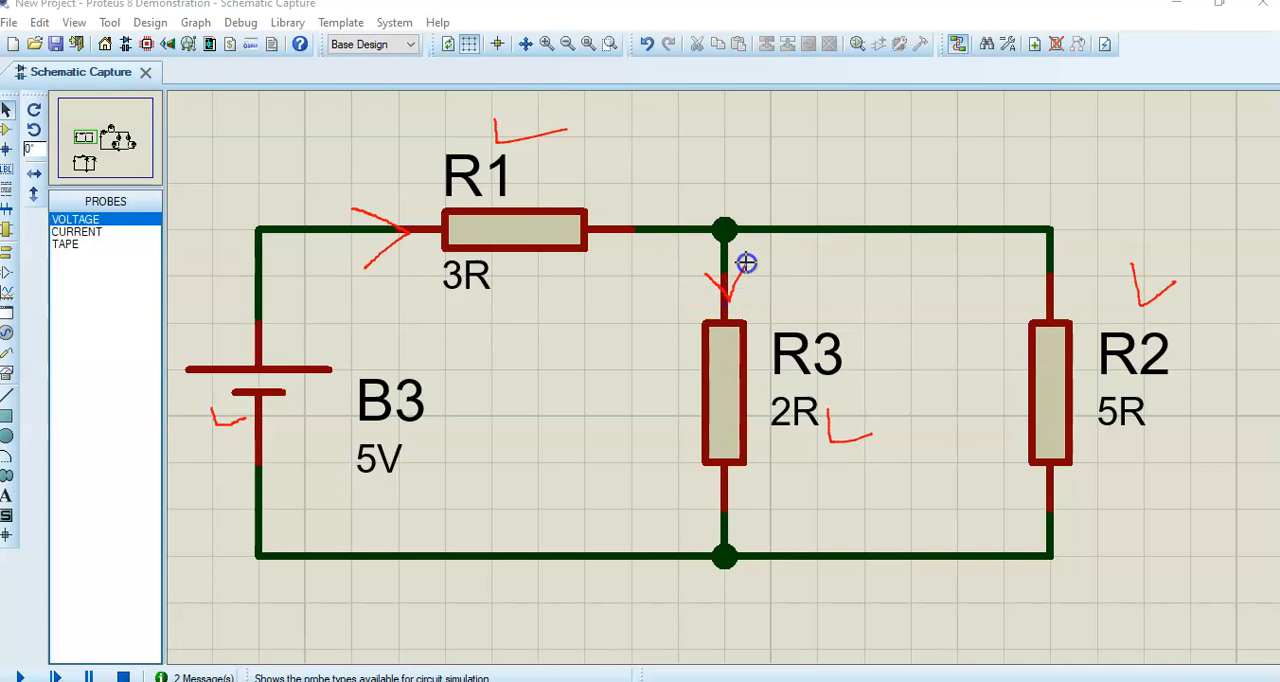
mouse_move(866, 210)
mouse_down()
mouse_move(918, 228)
mouse_move(891, 272)
mouse_up()
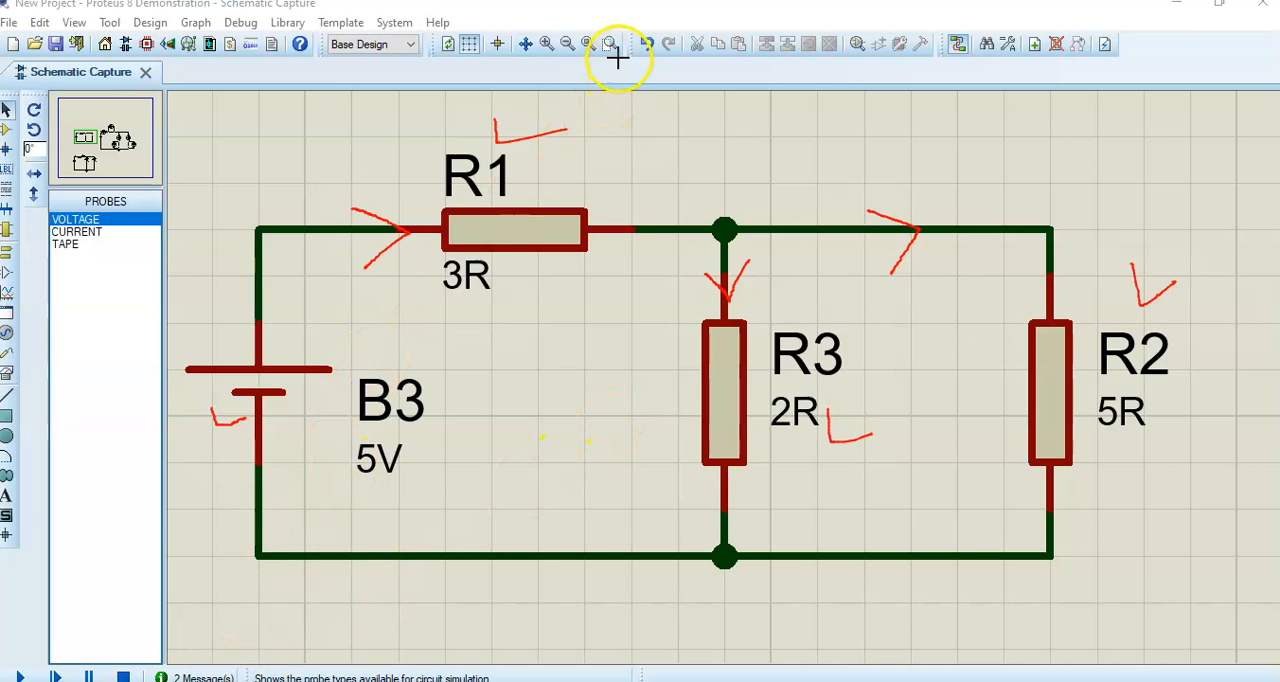
click(419, 231)
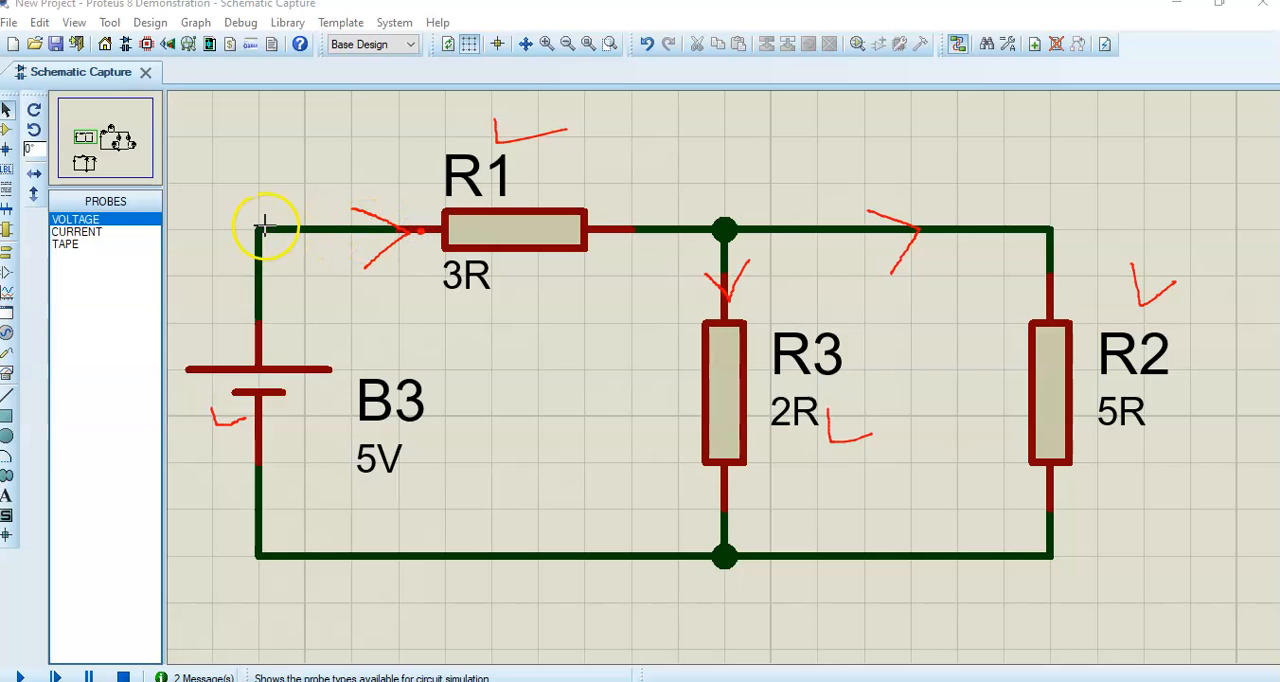
drag(255, 220, 309, 198)
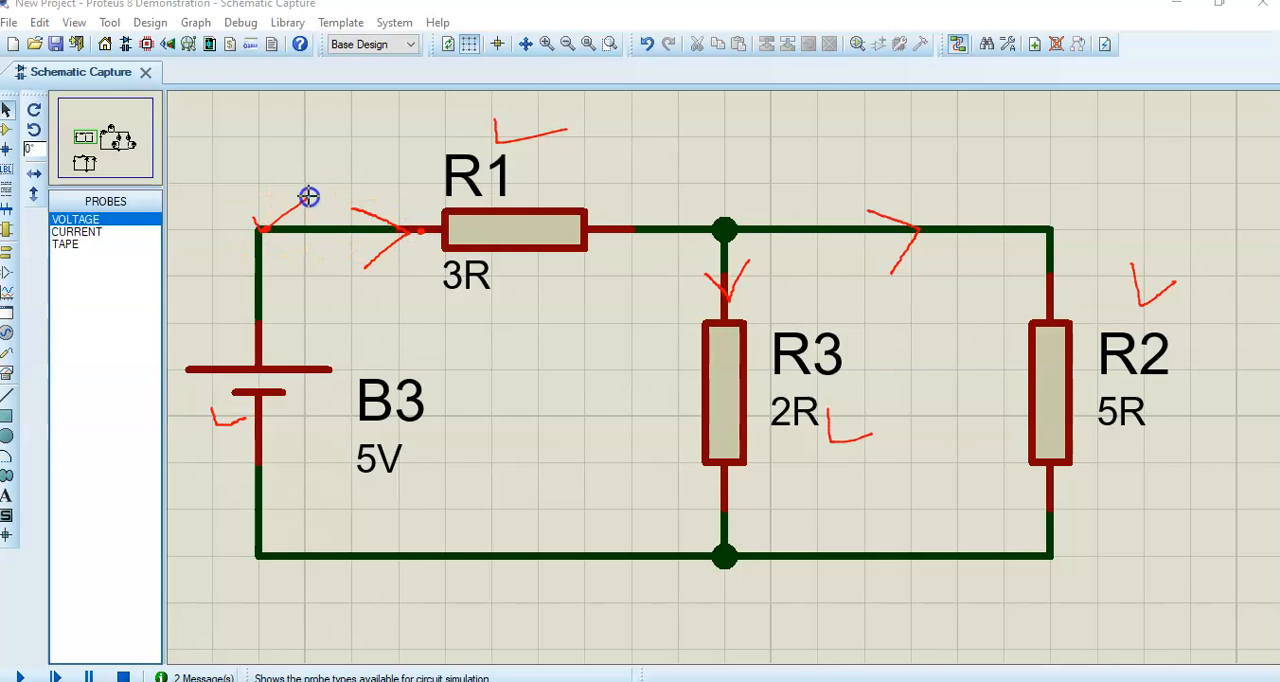
drag(724, 234, 791, 185)
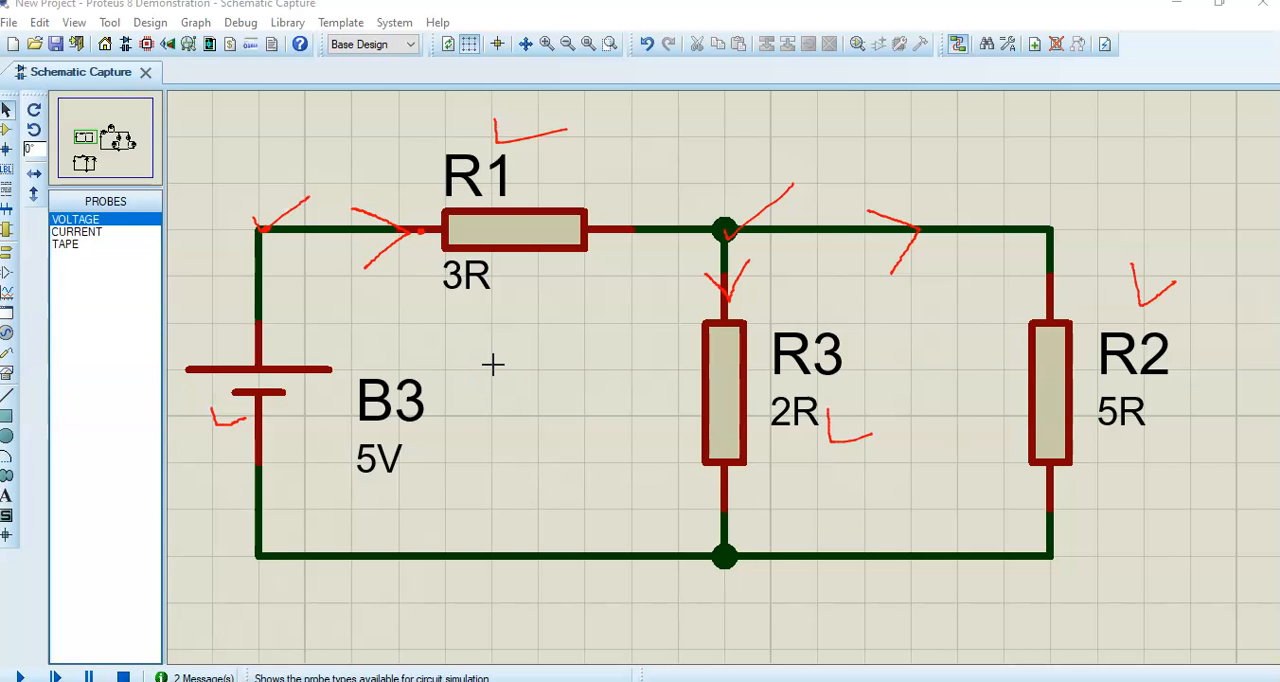
key(Escape)
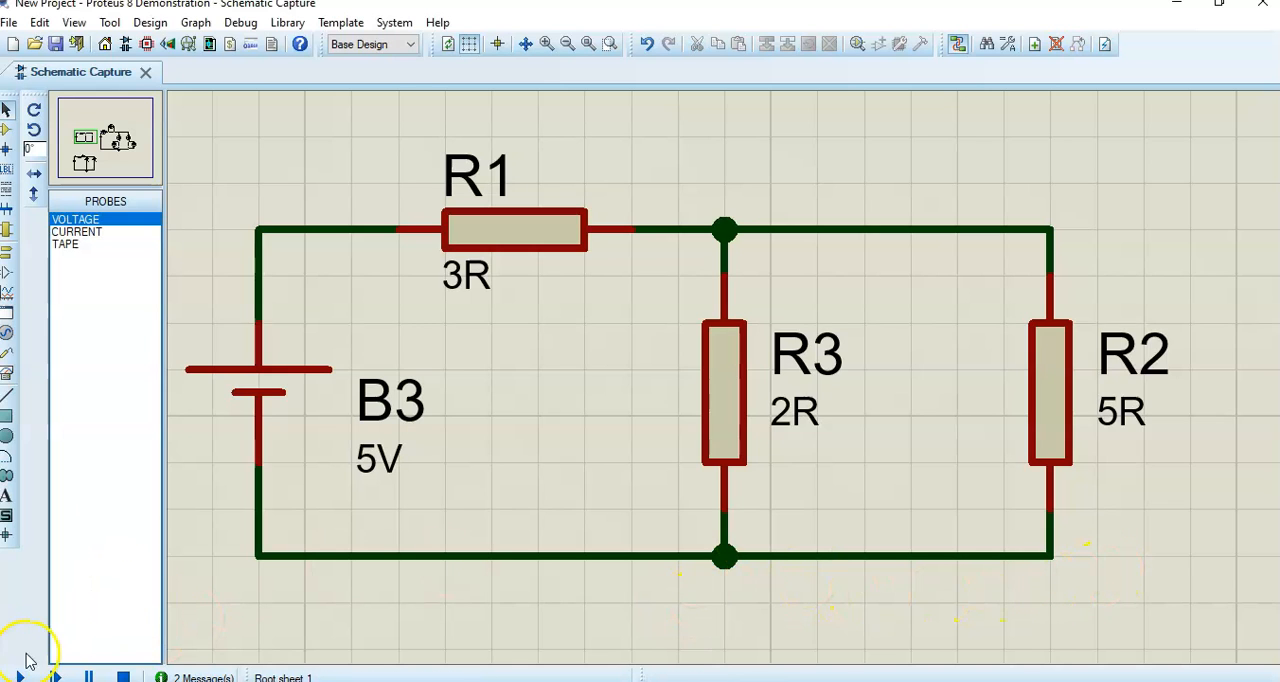
- Examine the metered B1 circuit alongside the plain B3 circuit on the schematic sheet
scroll(438, 517, down, 2)
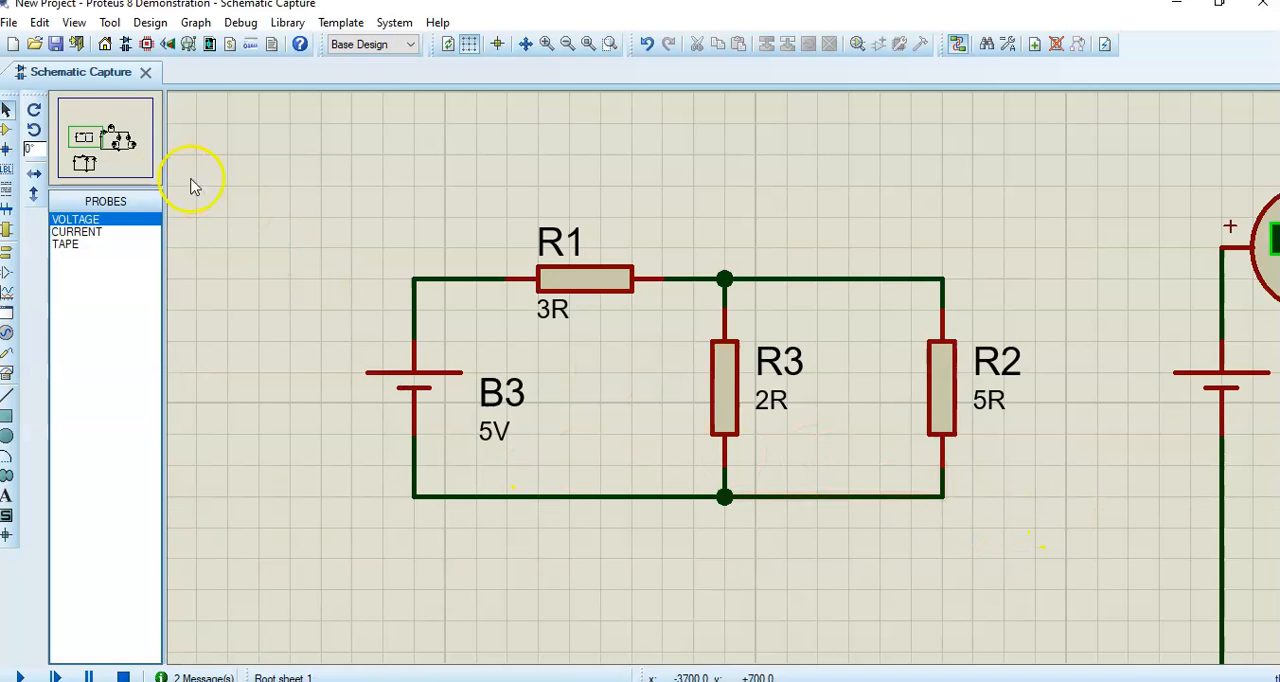
click(96, 134)
drag(95, 134, 112, 143)
scroll(557, 343, down, 2)
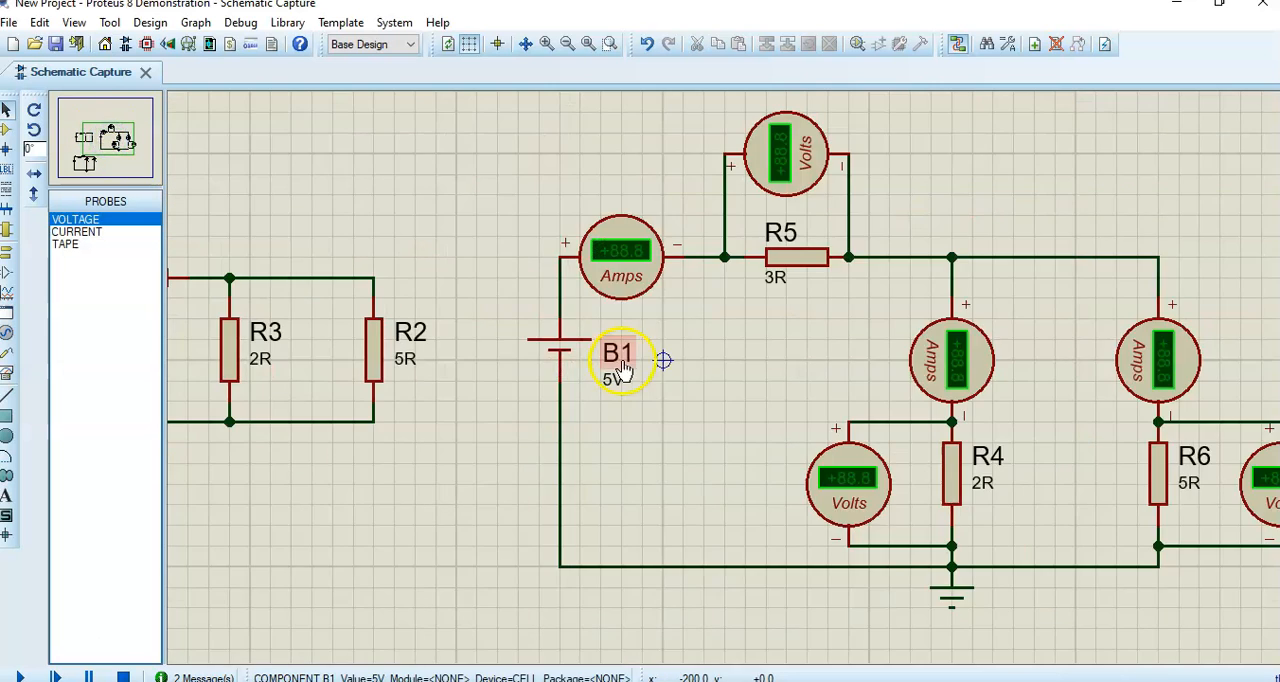
mouse_move(108, 140)
mouse_down()
mouse_move(97, 138)
mouse_move(118, 138)
mouse_up()
drag(456, 411, 663, 326)
click(107, 140)
scroll(533, 372, down, 1)
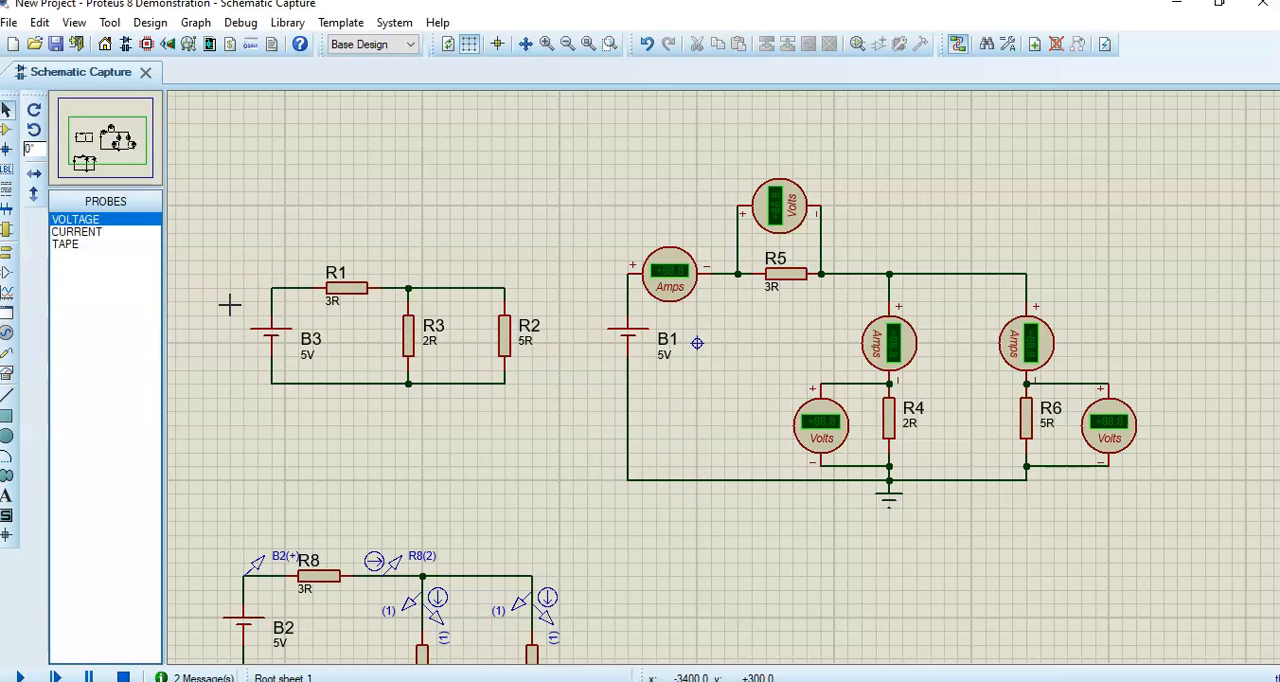
- Mark the B3 circuit, its R1 and R3 branches and the three ammeters of the B1 circuit in red, and clear the marks
drag(373, 233, 457, 213)
drag(669, 235, 693, 217)
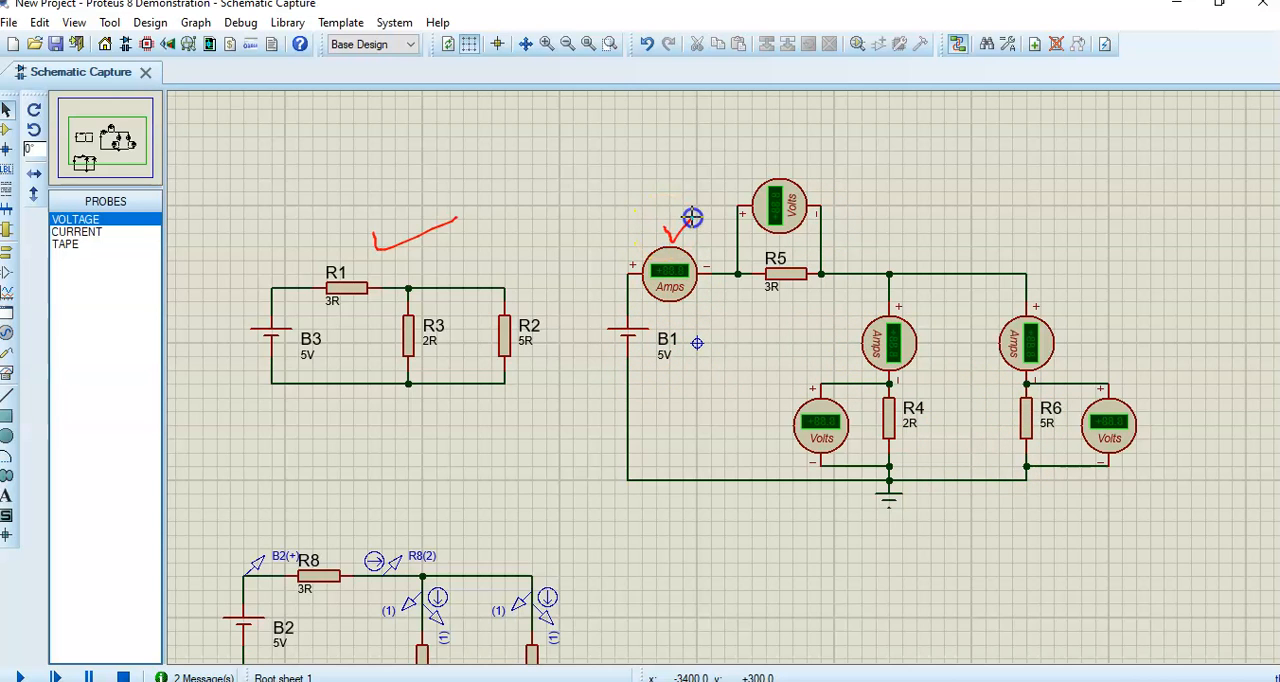
drag(299, 280, 322, 287)
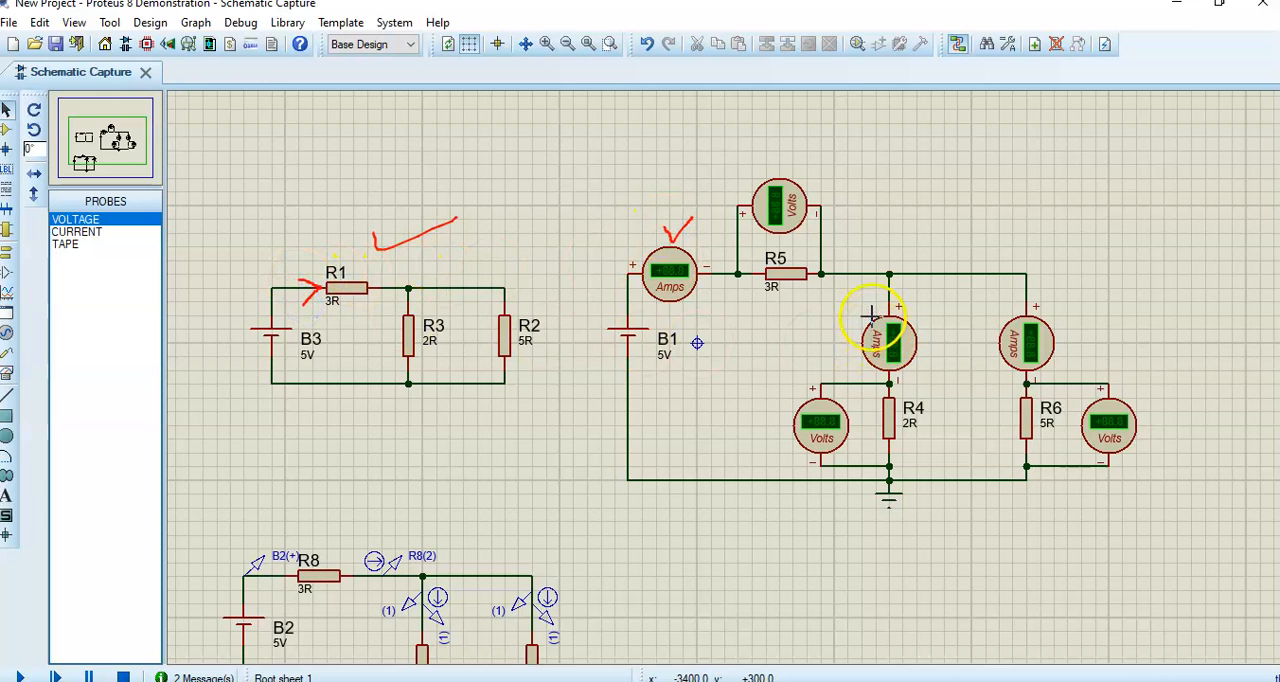
drag(882, 298, 905, 291)
drag(424, 319, 450, 308)
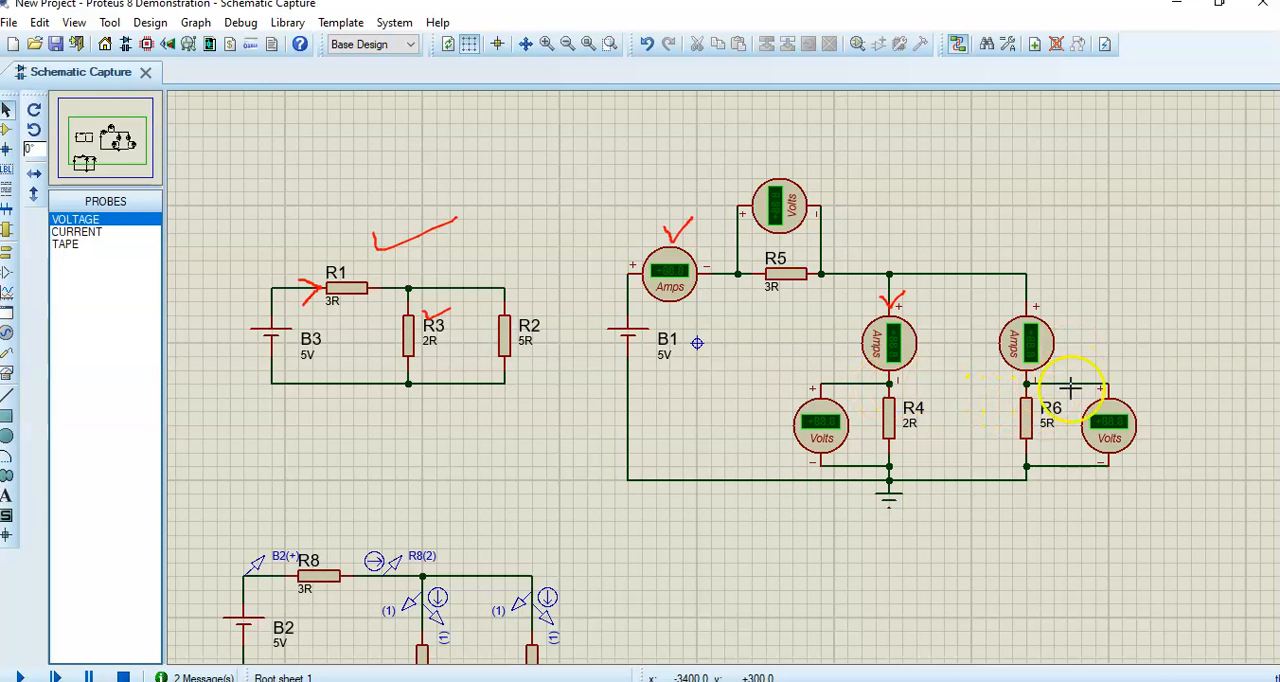
drag(1015, 300, 1094, 256)
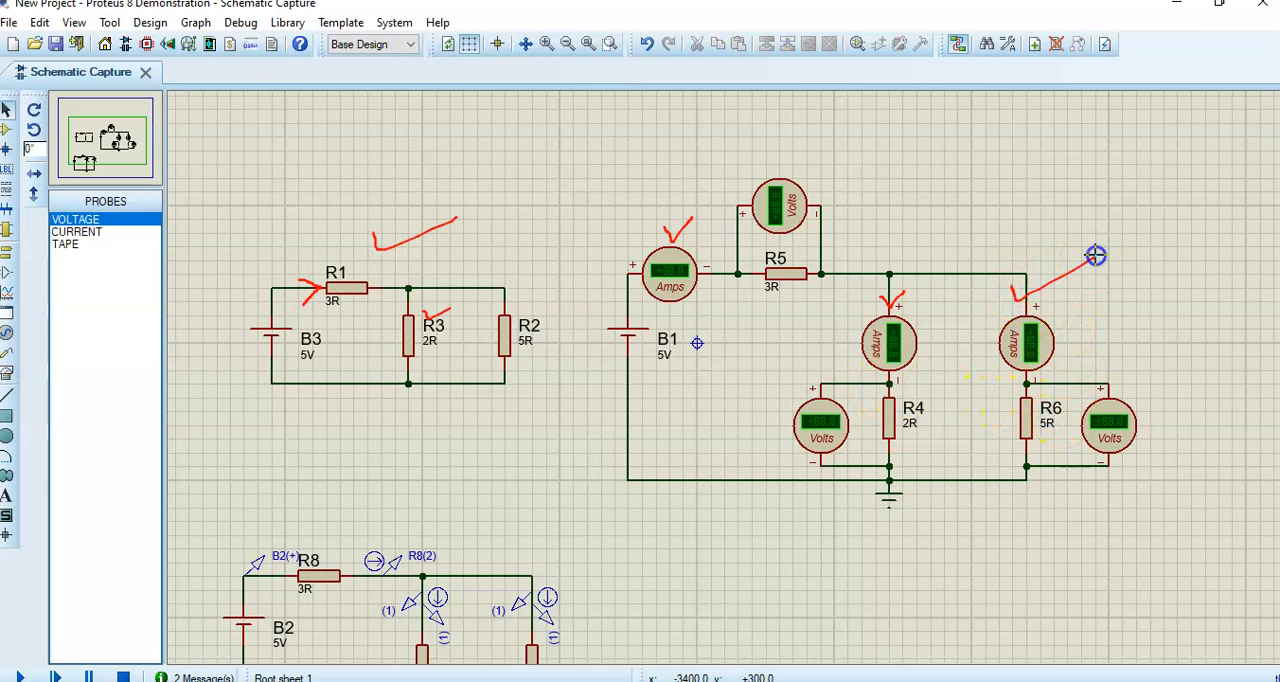
key(Escape)
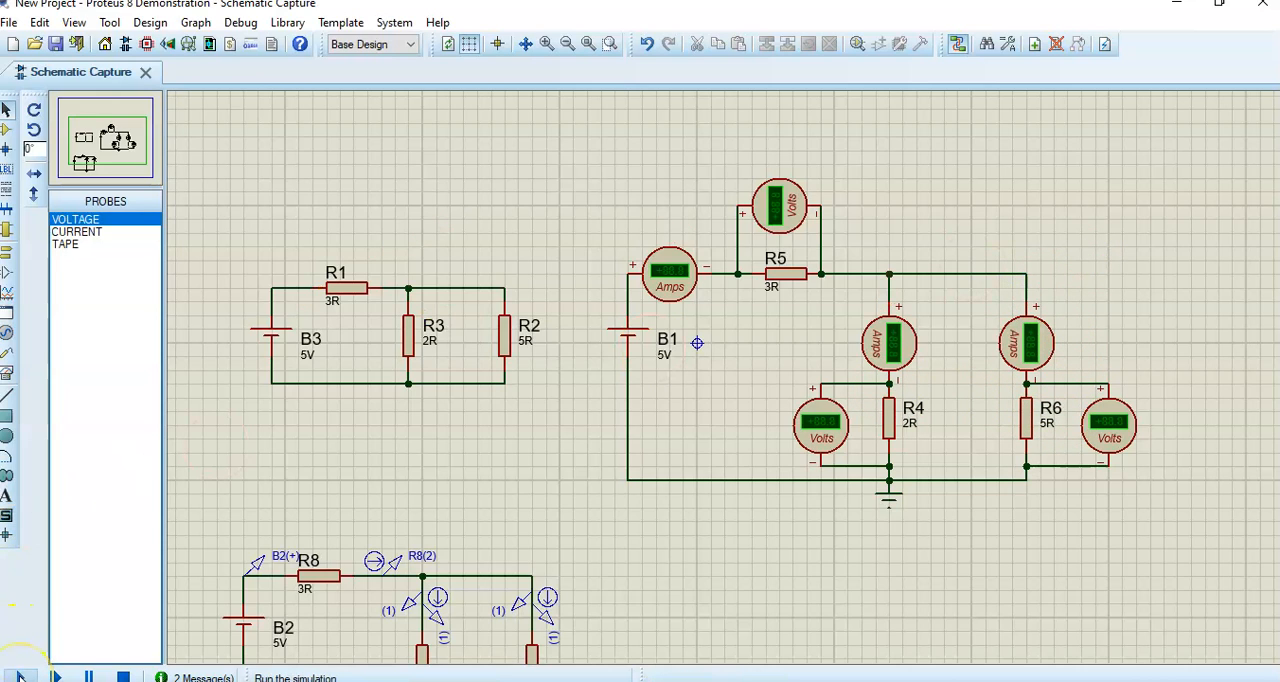
- Run the circuit simulation
click(19, 676)
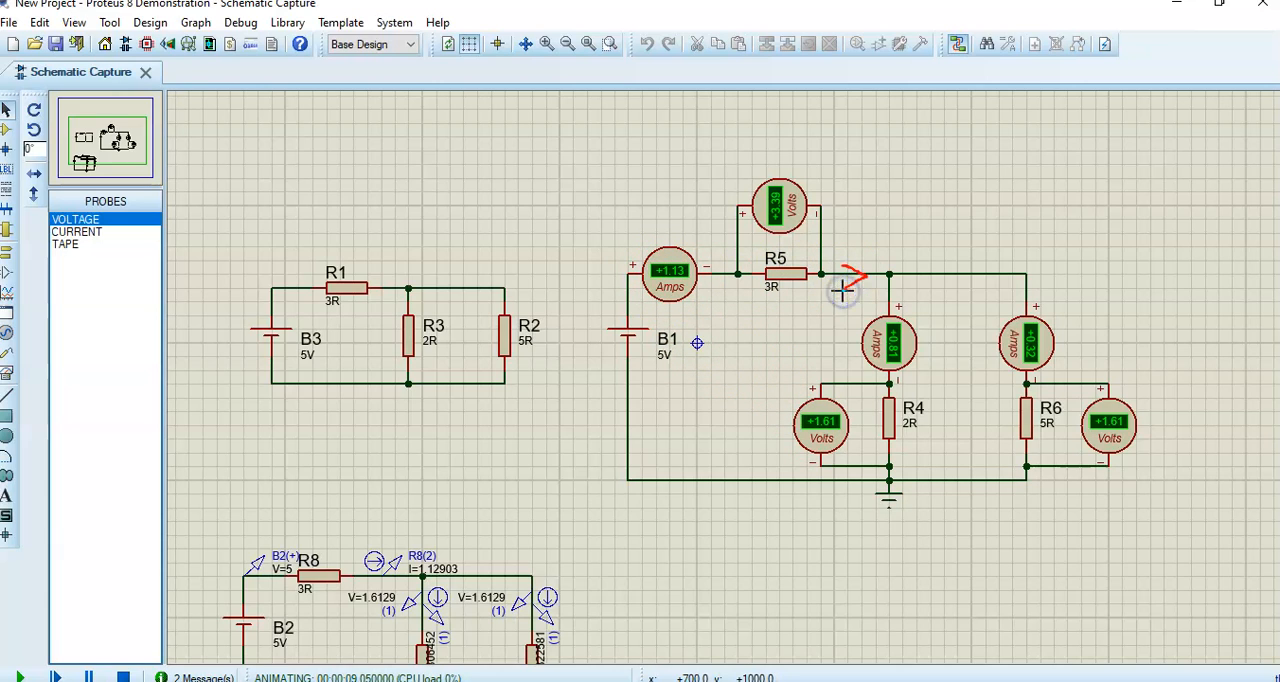
- Sketch branch-current arrows at the junction after R5, check-mark the R4 and R6 ammeters, and write a current-sum expression above them
mouse_move(881, 295)
mouse_down()
mouse_move(891, 309)
mouse_move(946, 273)
mouse_move(933, 296)
mouse_up()
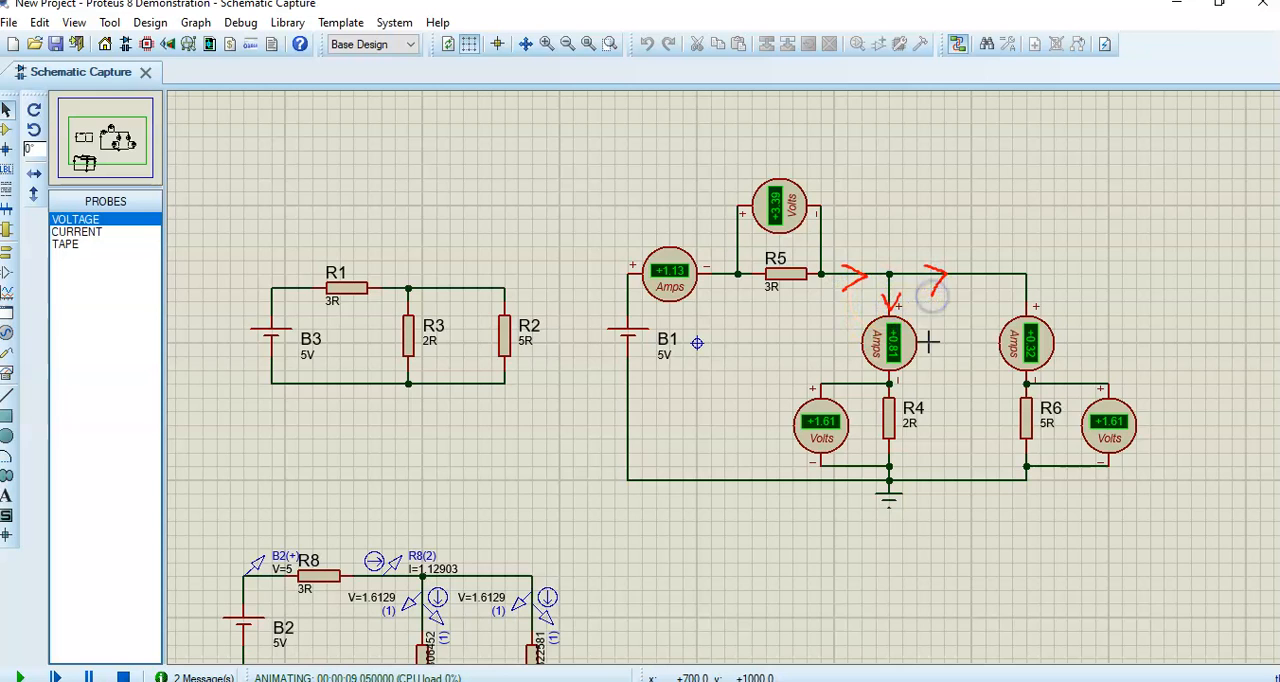
drag(832, 347, 891, 336)
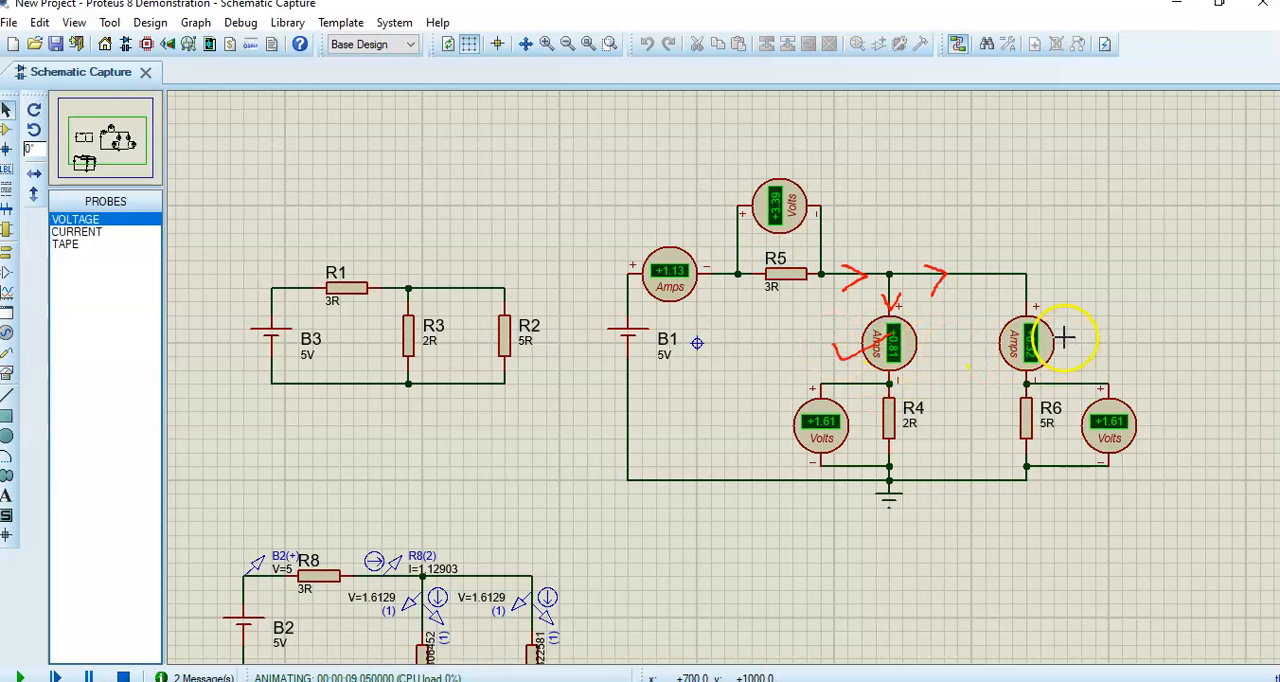
drag(1060, 337, 1129, 316)
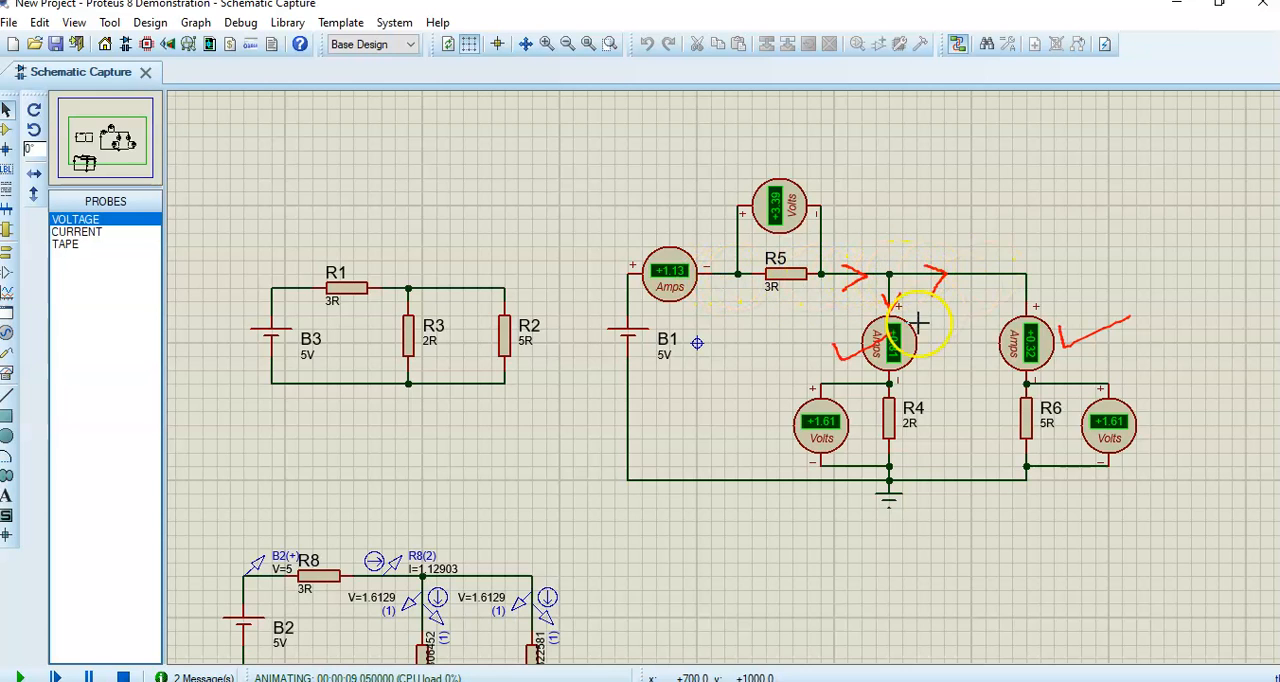
mouse_move(955, 128)
mouse_down()
mouse_move(923, 145)
mouse_move(991, 207)
mouse_up()
mouse_move(1008, 152)
mouse_down()
mouse_move(999, 178)
mouse_move(1012, 184)
mouse_up()
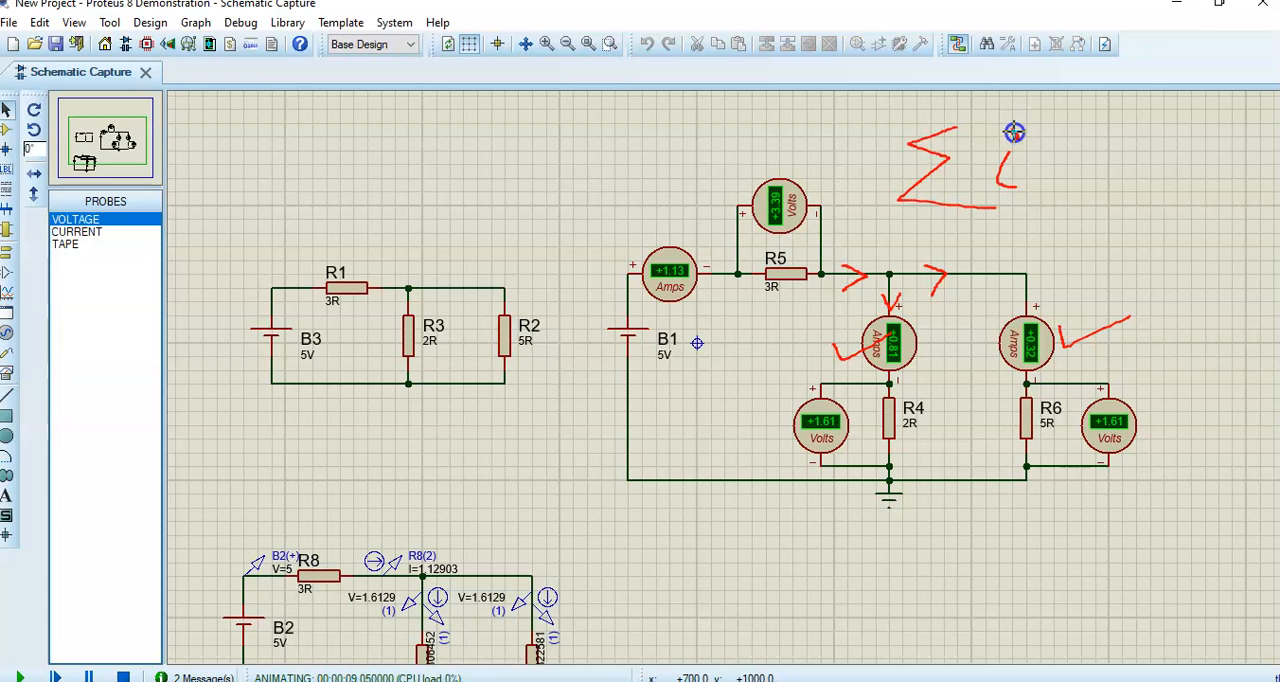
mouse_move(1052, 177)
mouse_down()
mouse_move(1079, 177)
mouse_move(1084, 150)
mouse_move(1109, 163)
mouse_move(1126, 144)
mouse_move(1115, 136)
mouse_up()
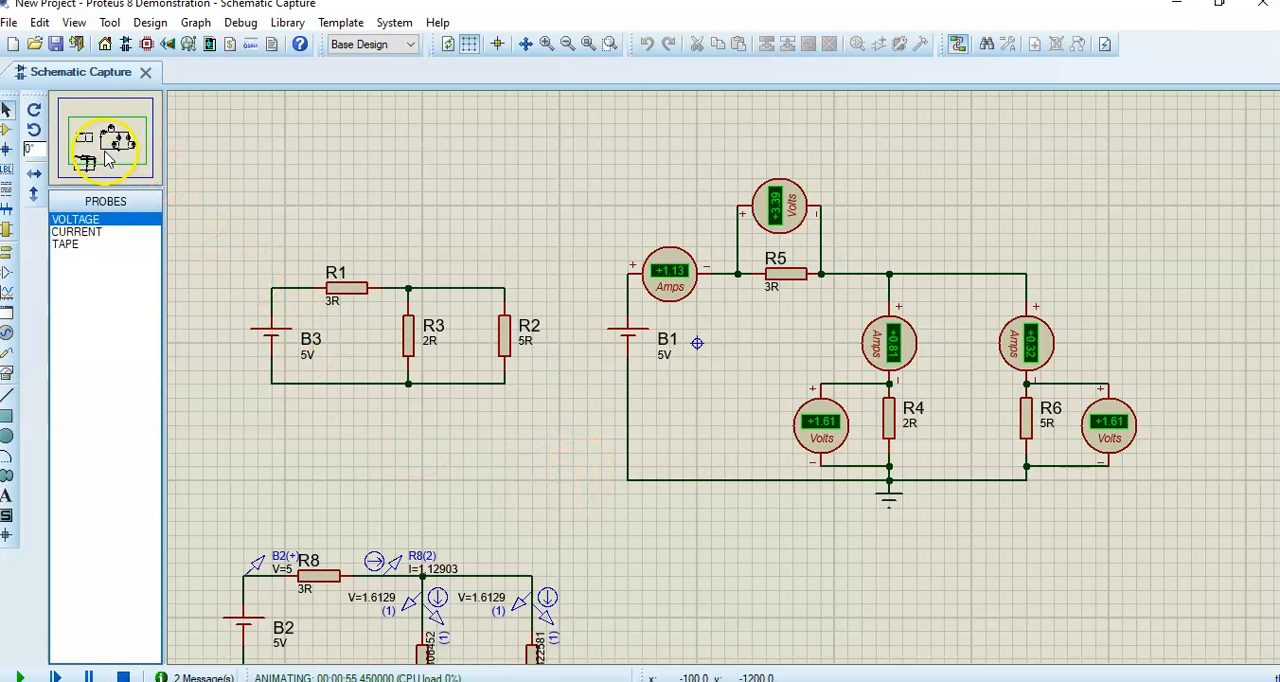
- Bring the whole B2 probe circuit into view and check-mark both it and the metered B1 circuit
click(108, 158)
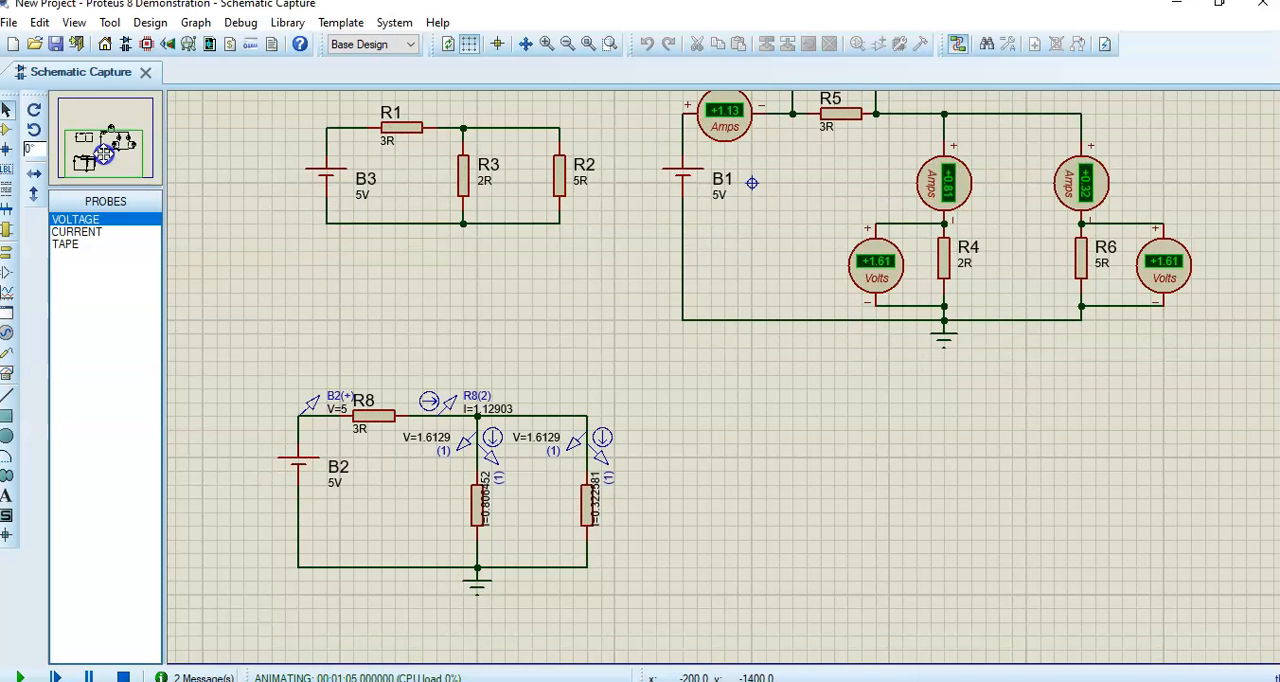
click(104, 152)
mouse_move(631, 266)
mouse_down()
mouse_move(680, 288)
mouse_move(746, 246)
mouse_up()
drag(227, 581, 367, 581)
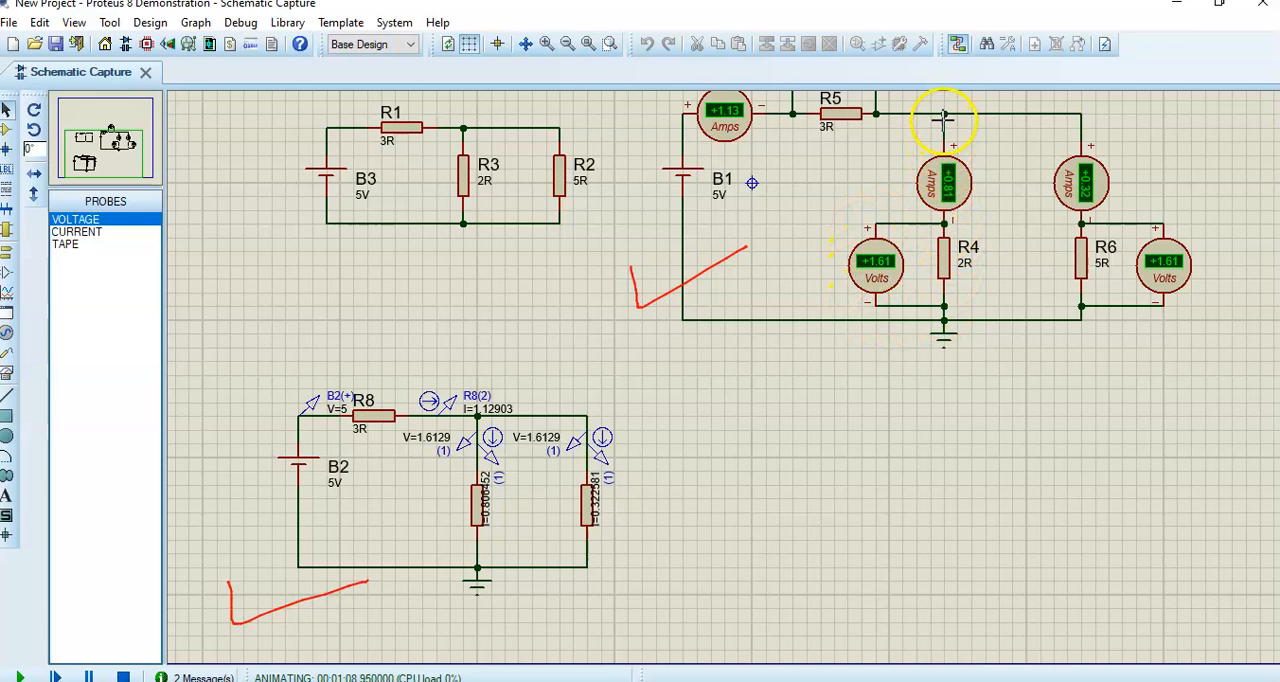
- Check-mark the R4 voltmeter and the matching voltage probe, and circle the B2(+) voltage probe and R8(2) current probe in red
mouse_move(393, 451)
mouse_down()
mouse_move(404, 465)
mouse_move(427, 456)
mouse_up()
mouse_move(812, 257)
mouse_down()
mouse_move(821, 280)
mouse_move(849, 276)
mouse_up()
drag(452, 463, 466, 455)
mouse_move(336, 380)
mouse_down()
mouse_move(278, 405)
mouse_move(315, 432)
mouse_move(362, 415)
mouse_move(350, 382)
mouse_up()
mouse_move(448, 375)
mouse_down()
mouse_move(406, 390)
mouse_move(414, 421)
mouse_up()
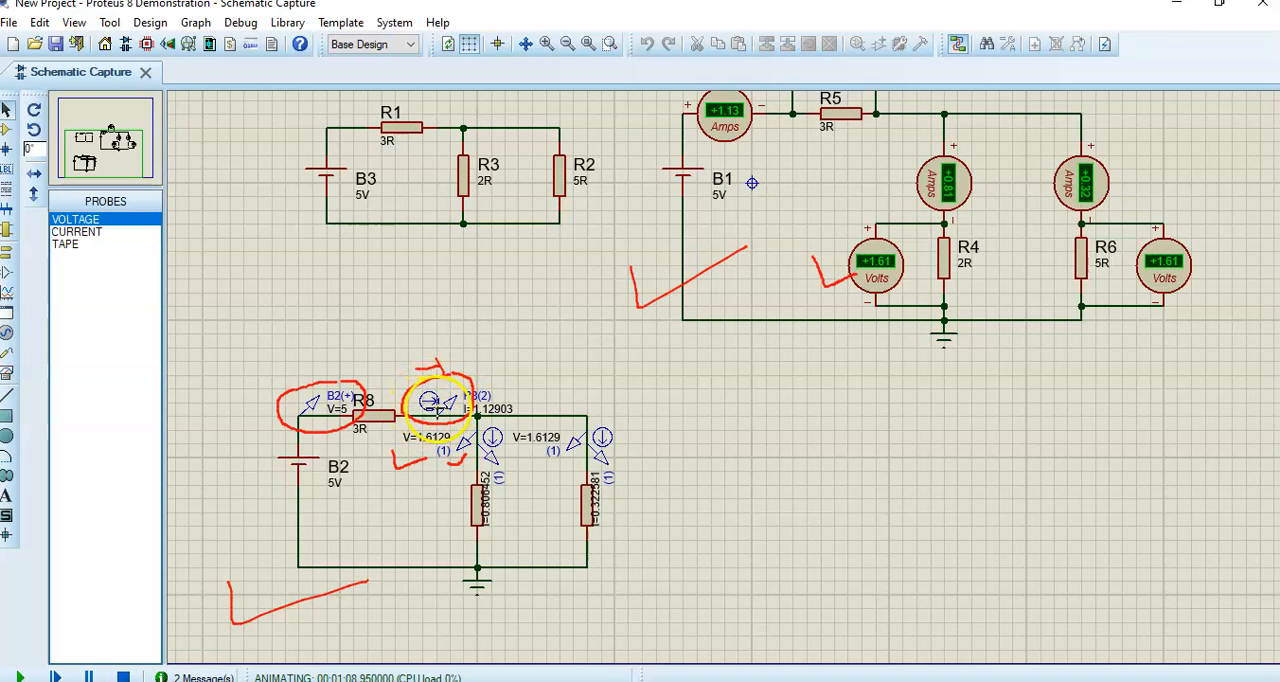
drag(285, 380, 368, 346)
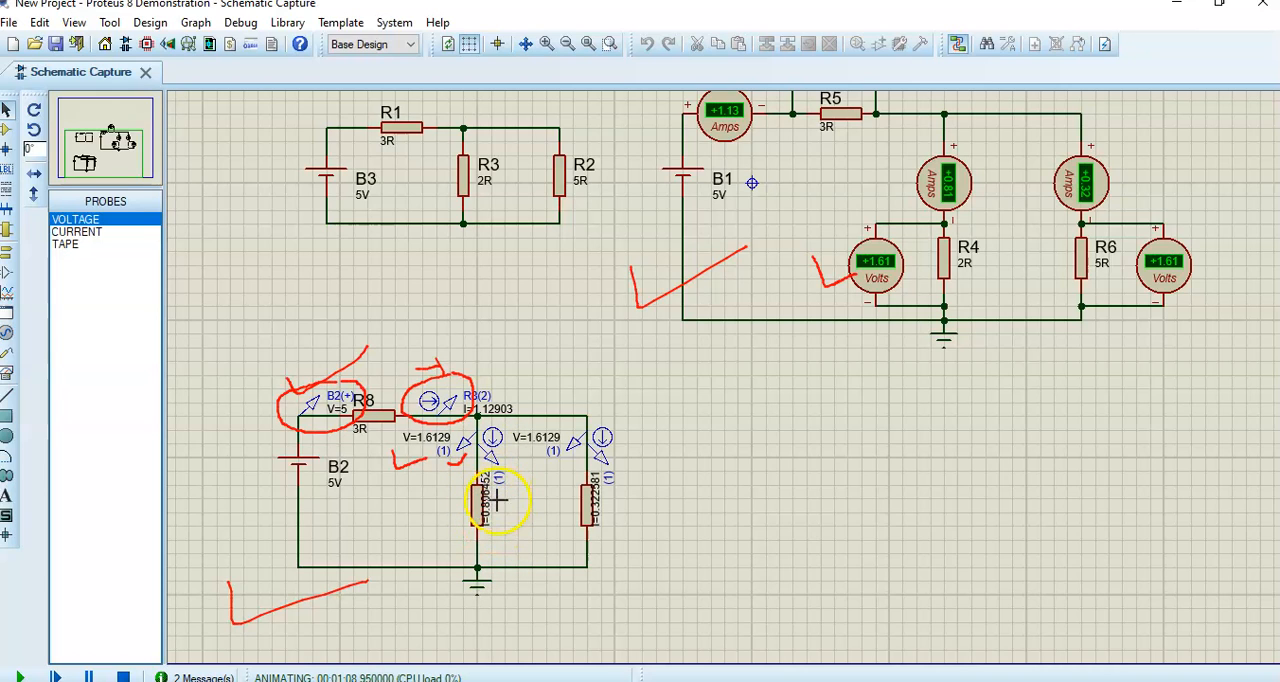
- Sketch red lines linking the B2 circuit's branch probe readings to the matching R4 and R6 meters, and clear the annotations
mouse_move(498, 510)
mouse_down()
mouse_move(811, 314)
mouse_move(810, 189)
mouse_move(915, 184)
mouse_up()
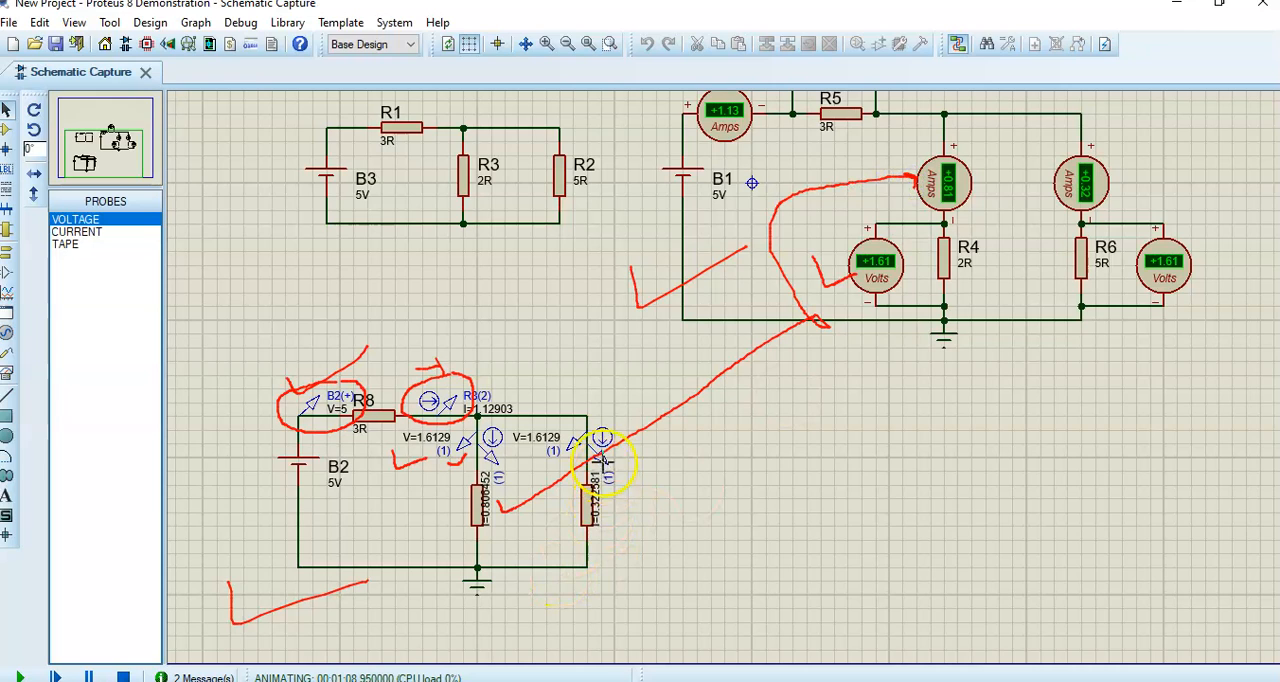
mouse_move(607, 417)
mouse_down()
mouse_move(585, 438)
mouse_move(592, 468)
mouse_move(622, 458)
mouse_move(616, 418)
mouse_up()
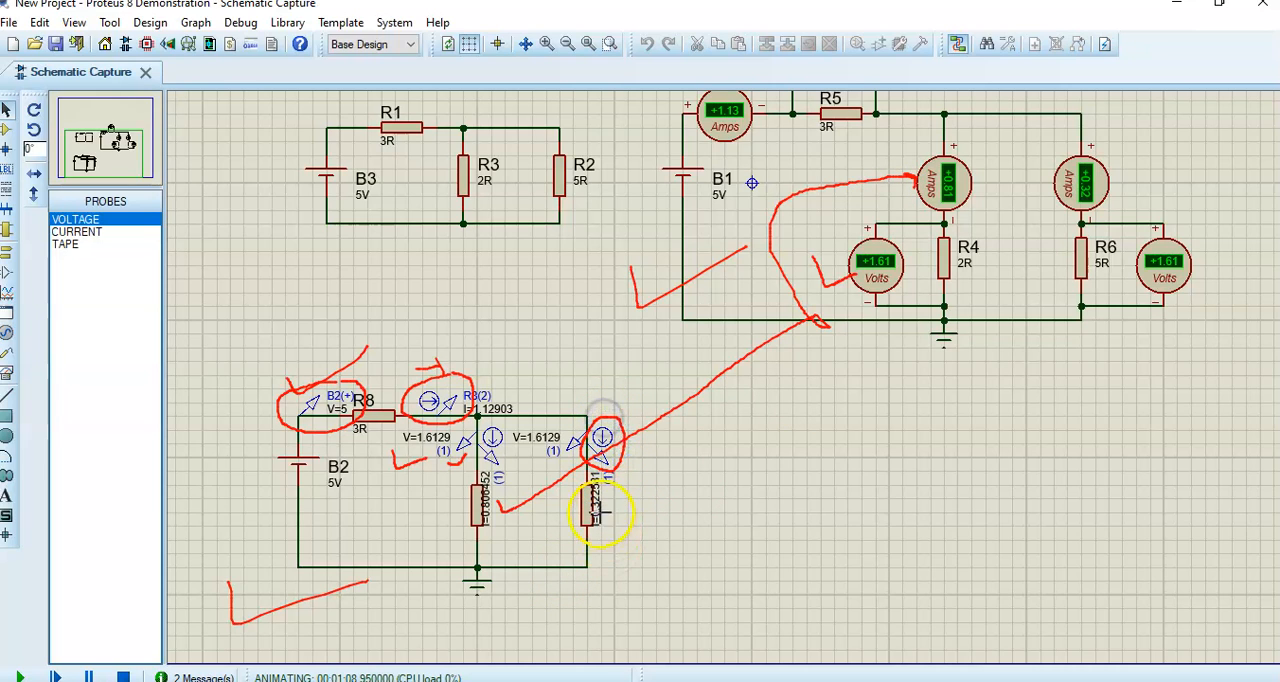
mouse_move(605, 500)
mouse_down()
mouse_move(643, 514)
mouse_move(914, 469)
mouse_move(1014, 340)
mouse_move(1060, 195)
mouse_move(1048, 198)
mouse_move(1062, 205)
mouse_up()
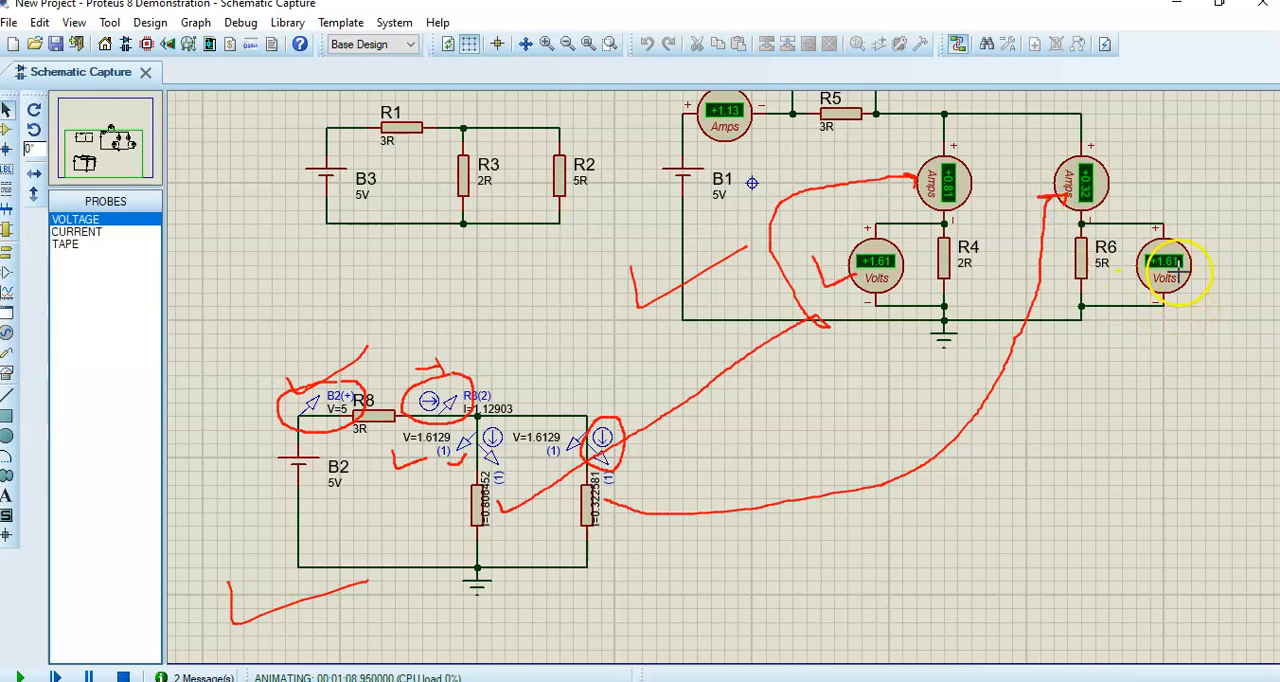
mouse_move(1180, 282)
mouse_down()
mouse_move(1187, 308)
mouse_move(1142, 472)
mouse_up()
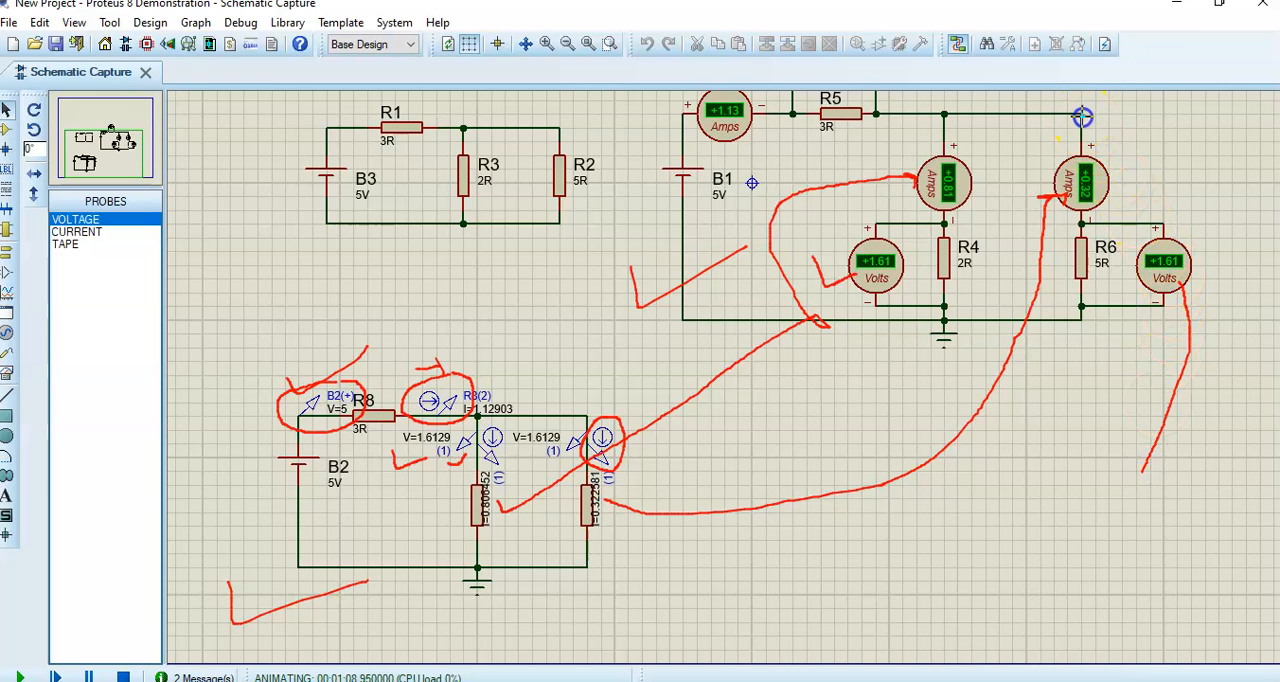
mouse_move(1143, 465)
mouse_down()
mouse_move(863, 580)
mouse_move(605, 586)
mouse_move(566, 583)
mouse_move(530, 472)
mouse_move(540, 455)
mouse_move(547, 468)
mouse_up()
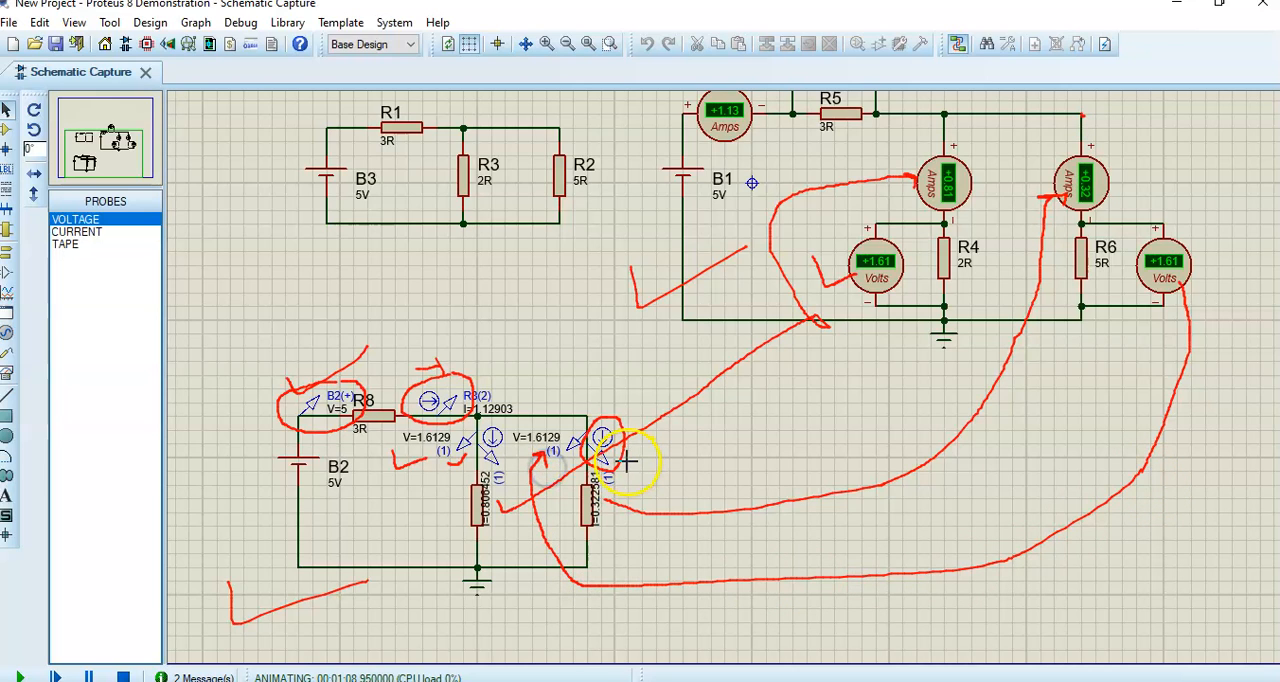
click(775, 17)
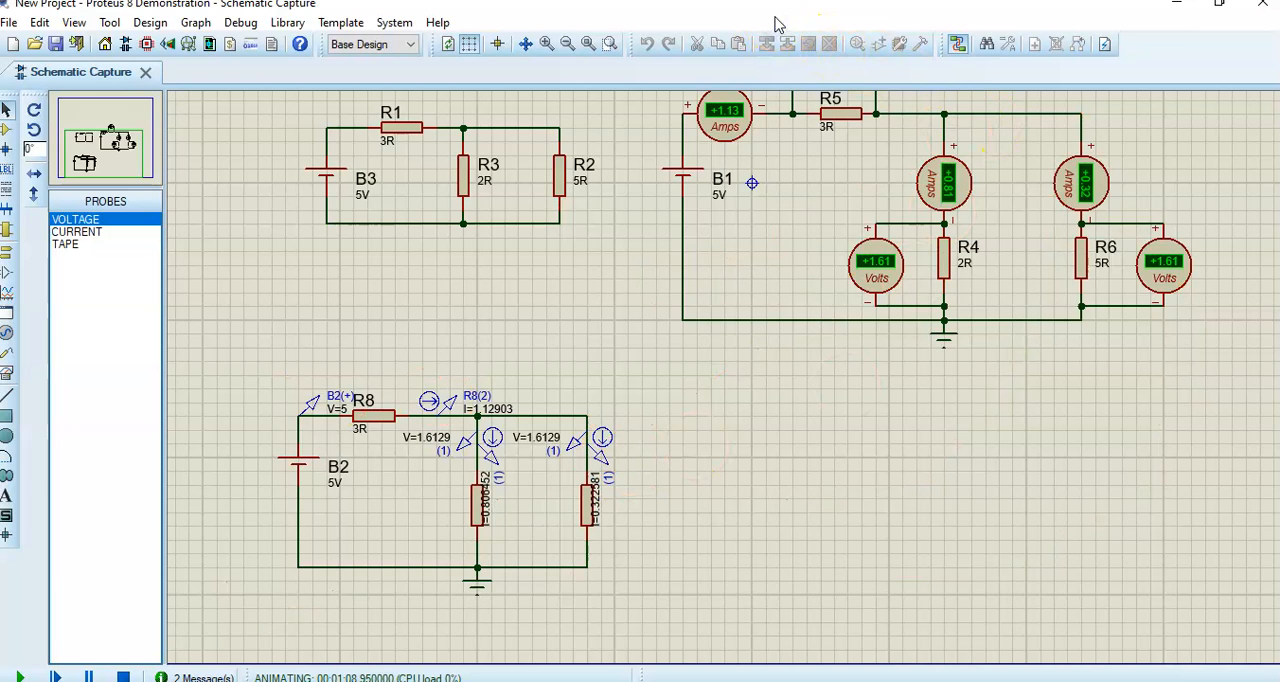
- Examine the voltage and current probe readings on the two parallel branches of the B2 circuit up close
click(731, 379)
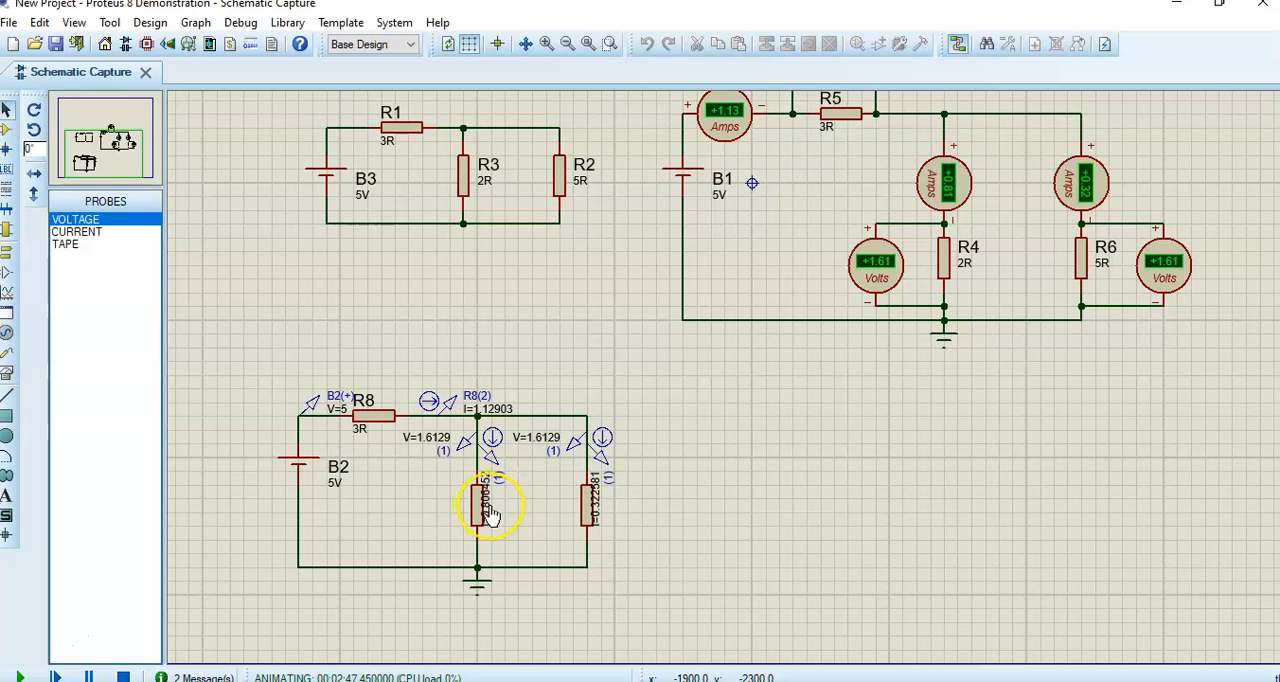
scroll(490, 515, up, 3)
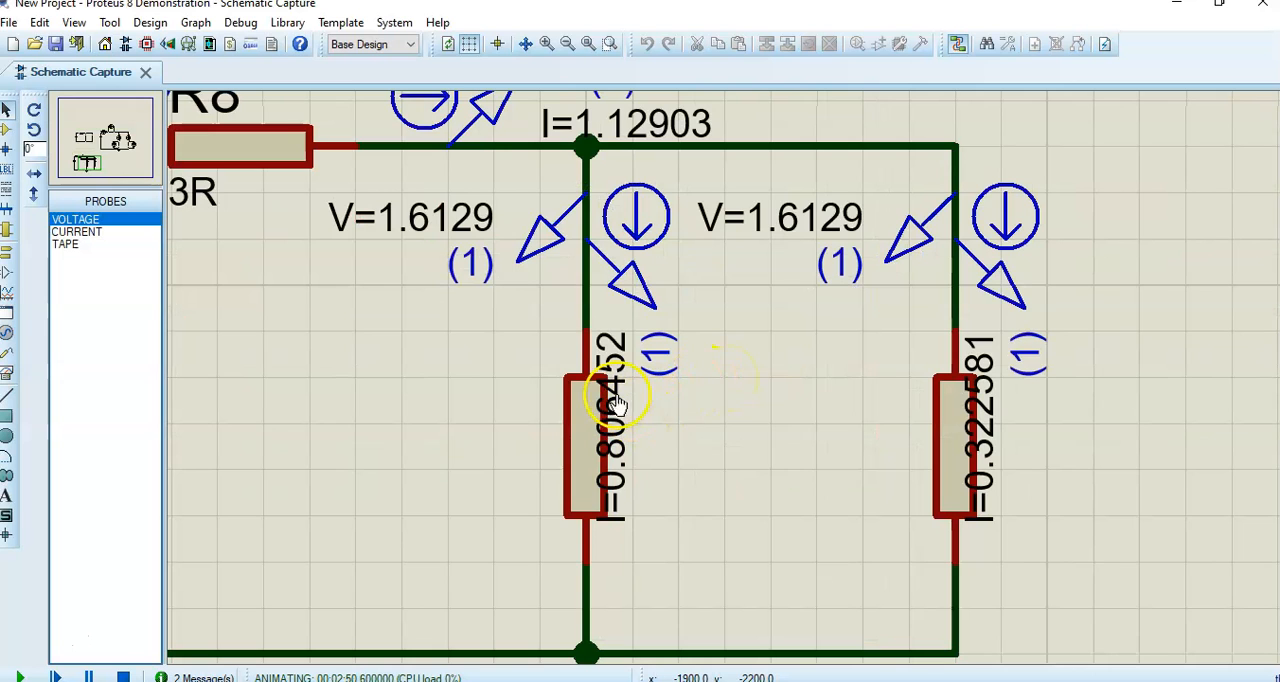
- Check-mark the current probe on the B2 circuit's first parallel branch, mark beside its current reading in red, and clear the annotations
click(87, 154)
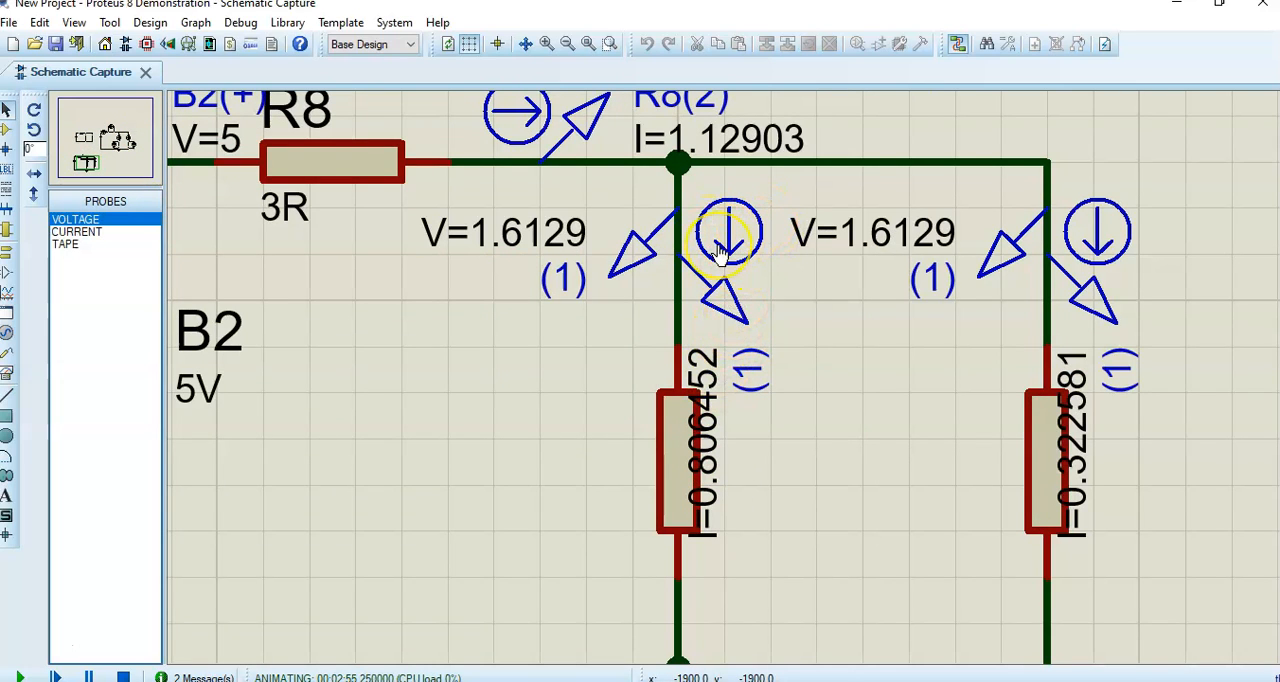
click(803, 180)
click(735, 207)
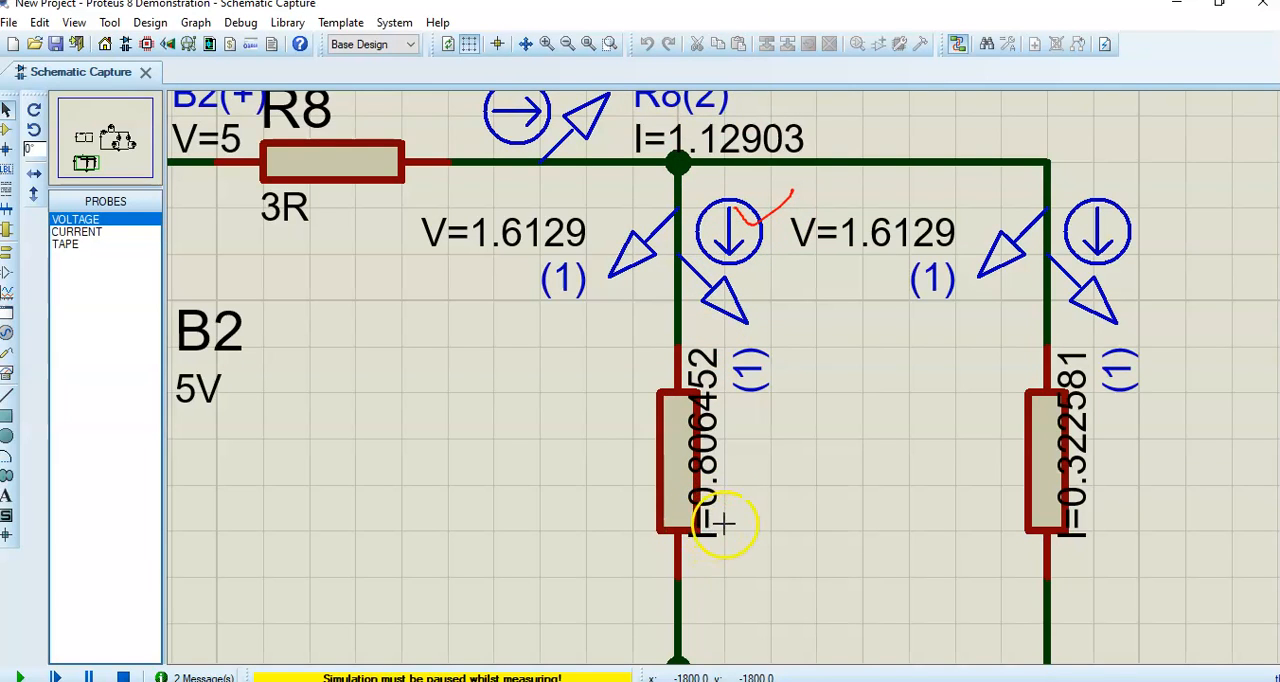
mouse_move(725, 528)
mouse_down()
mouse_move(744, 510)
mouse_move(776, 516)
mouse_up()
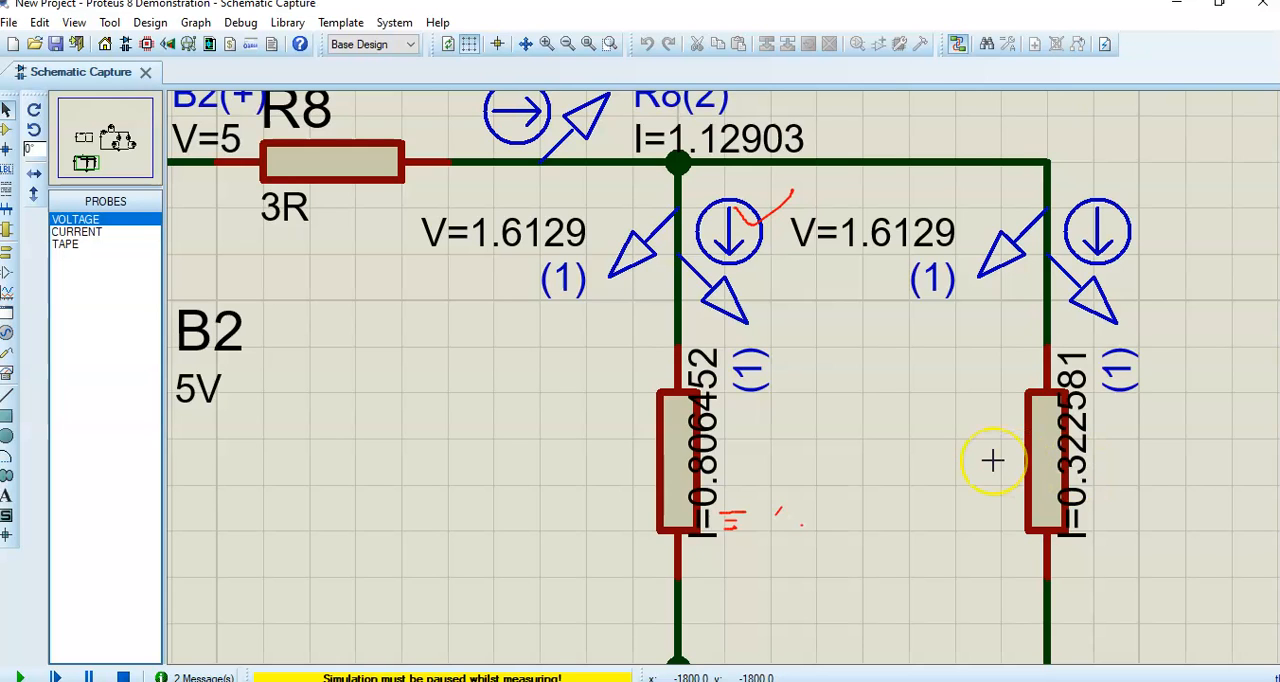
click(86, 677)
scroll(574, 457, down, 1)
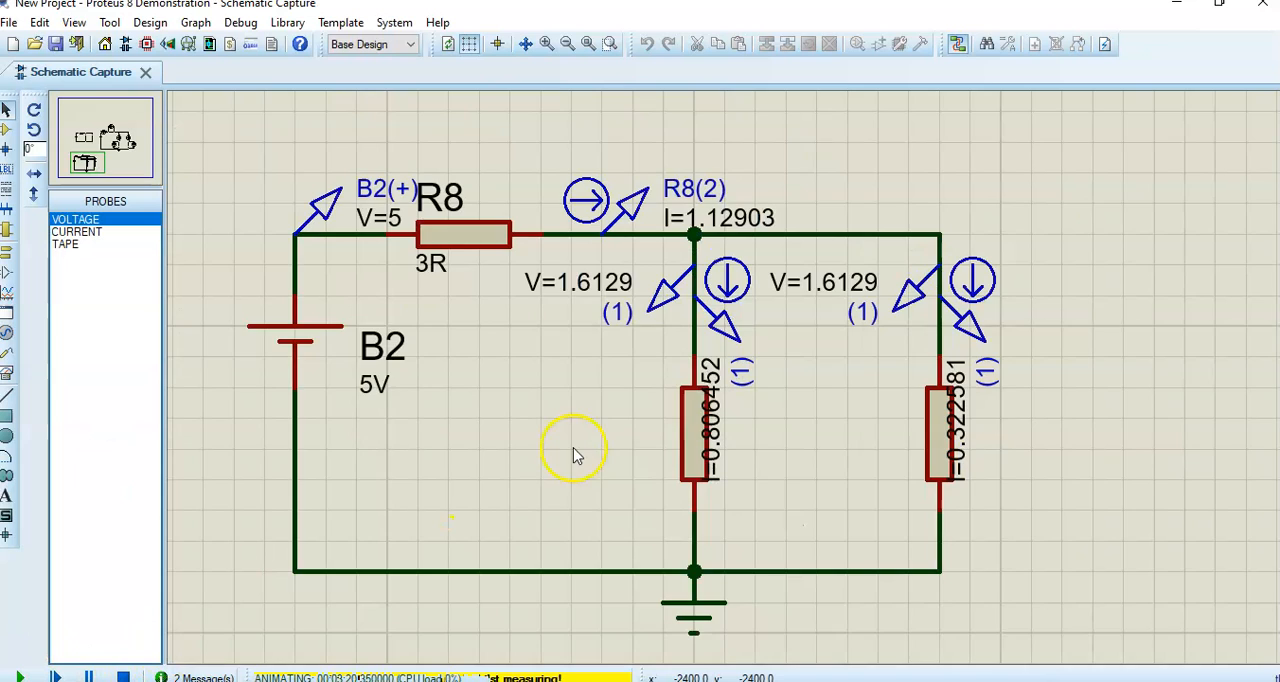
scroll(574, 452, down, 1)
scroll(624, 432, down, 1)
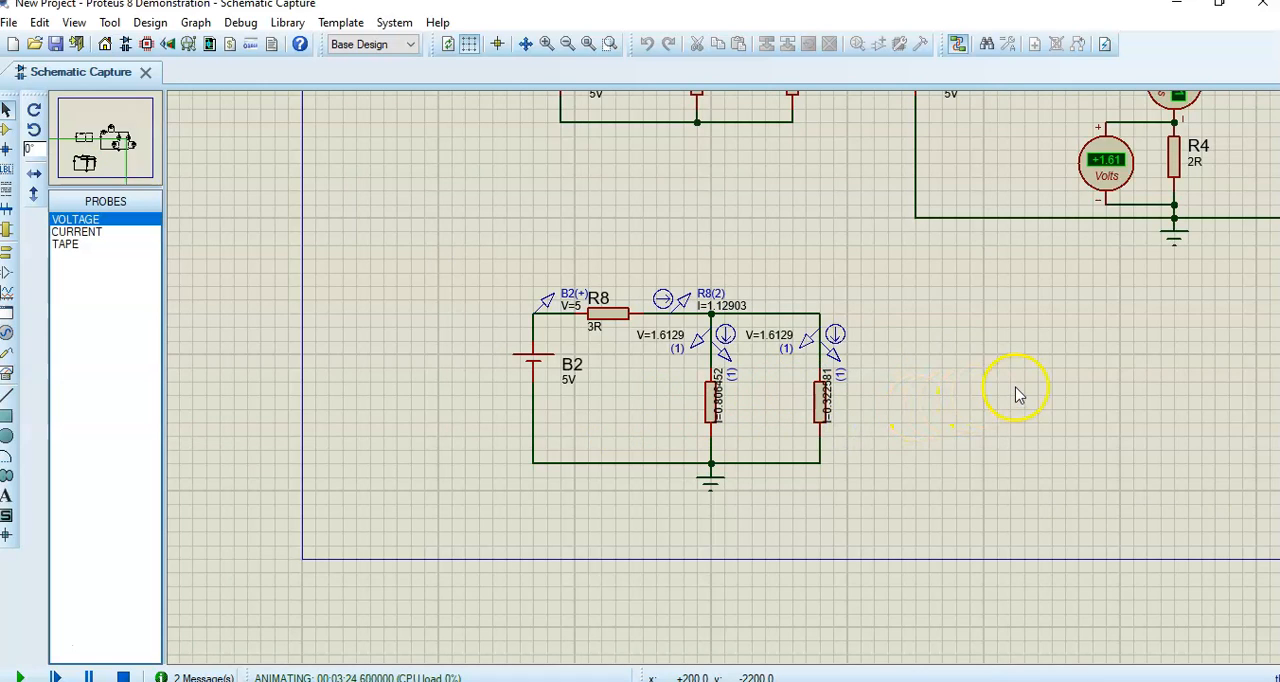
scroll(1017, 395, down, 1)
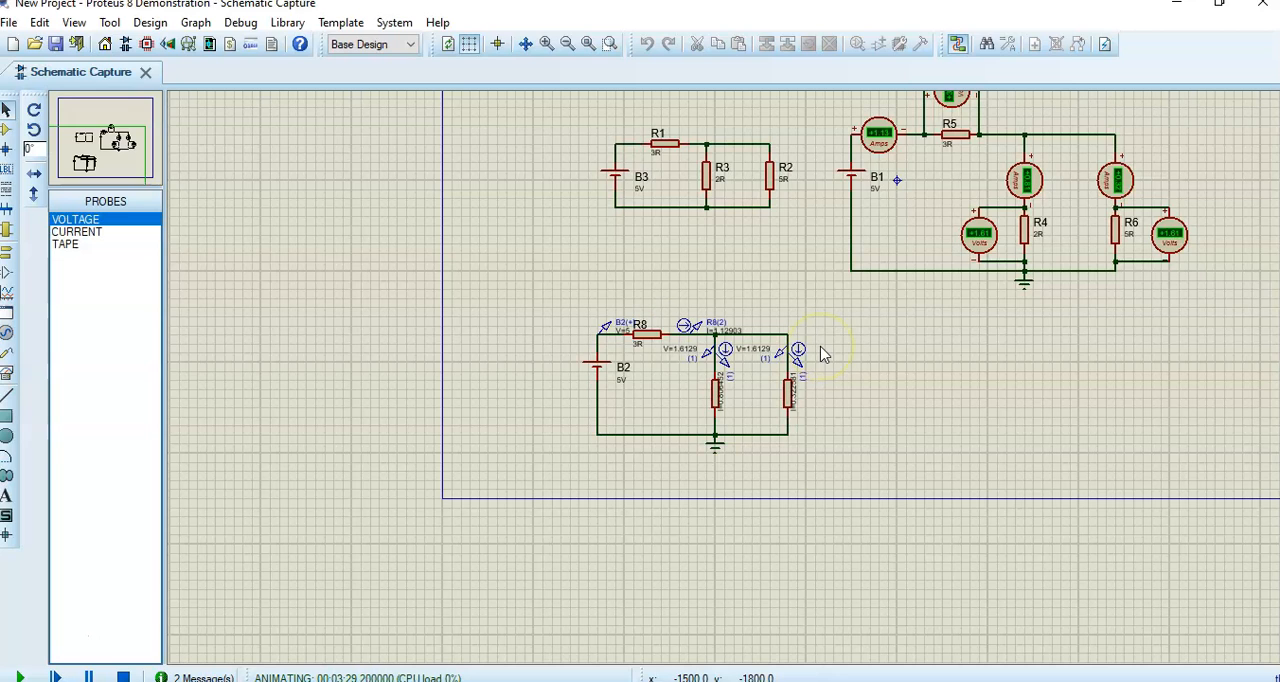
- Open the simulation help and look over its documentation contents
click(438, 22)
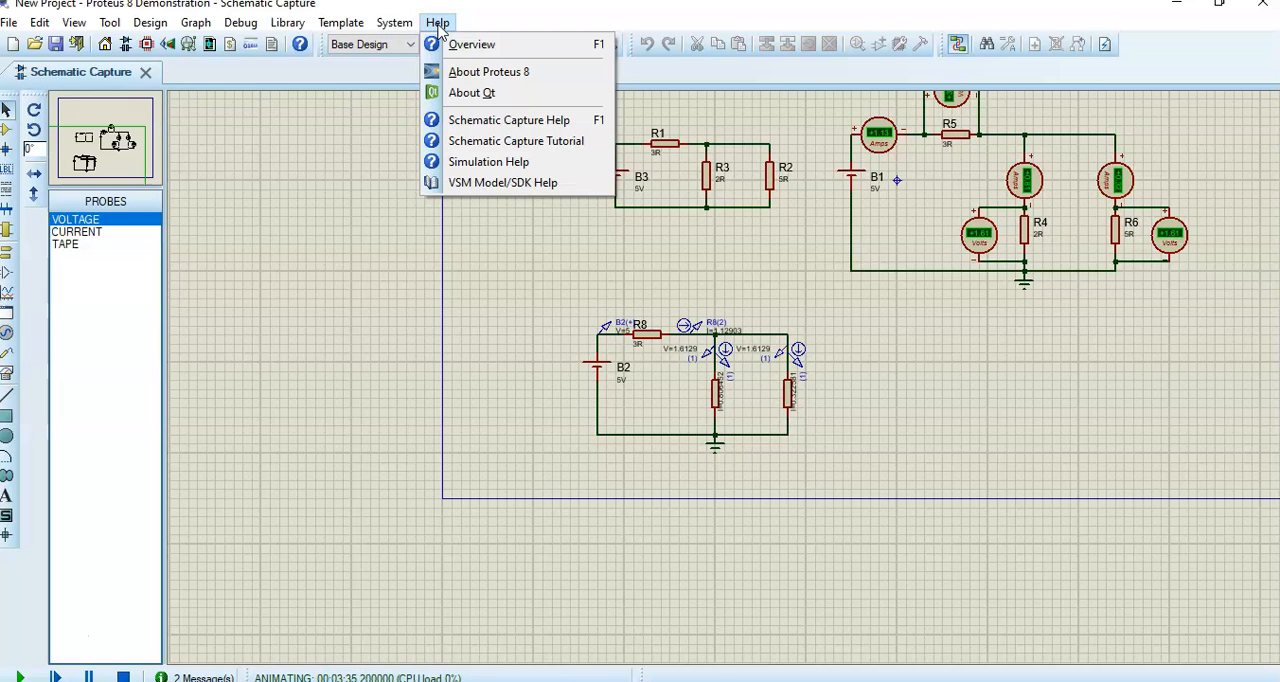
click(470, 168)
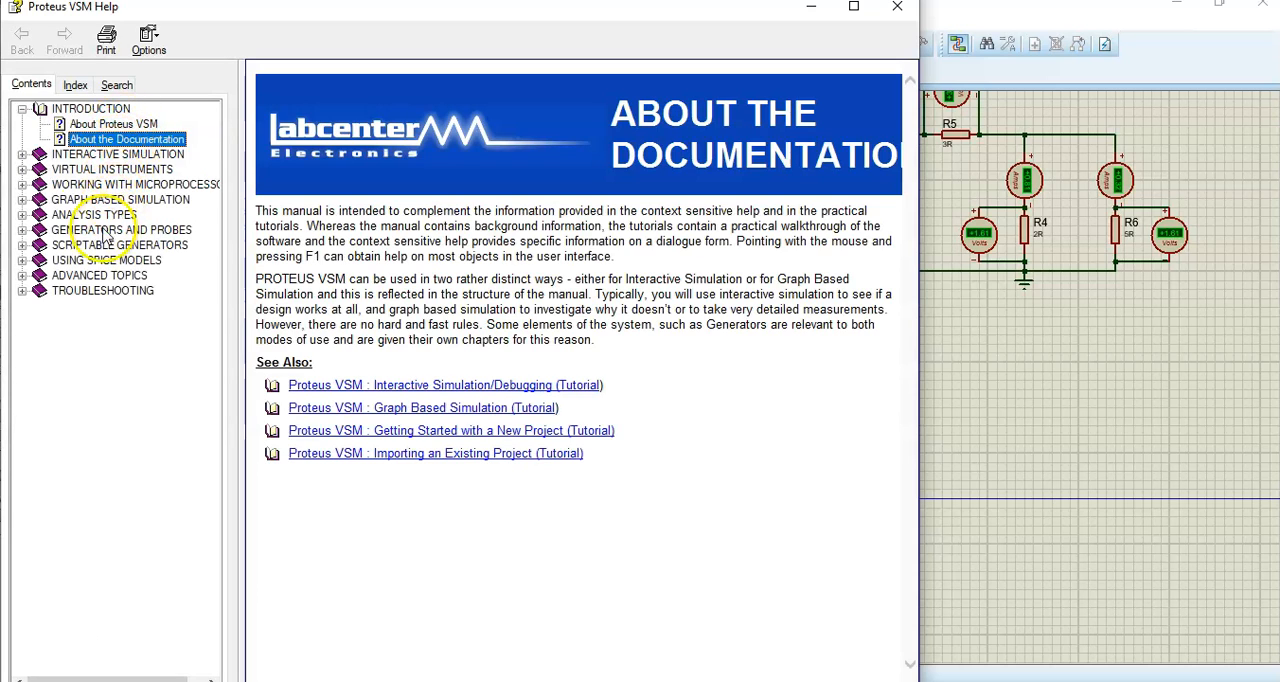
click(22, 110)
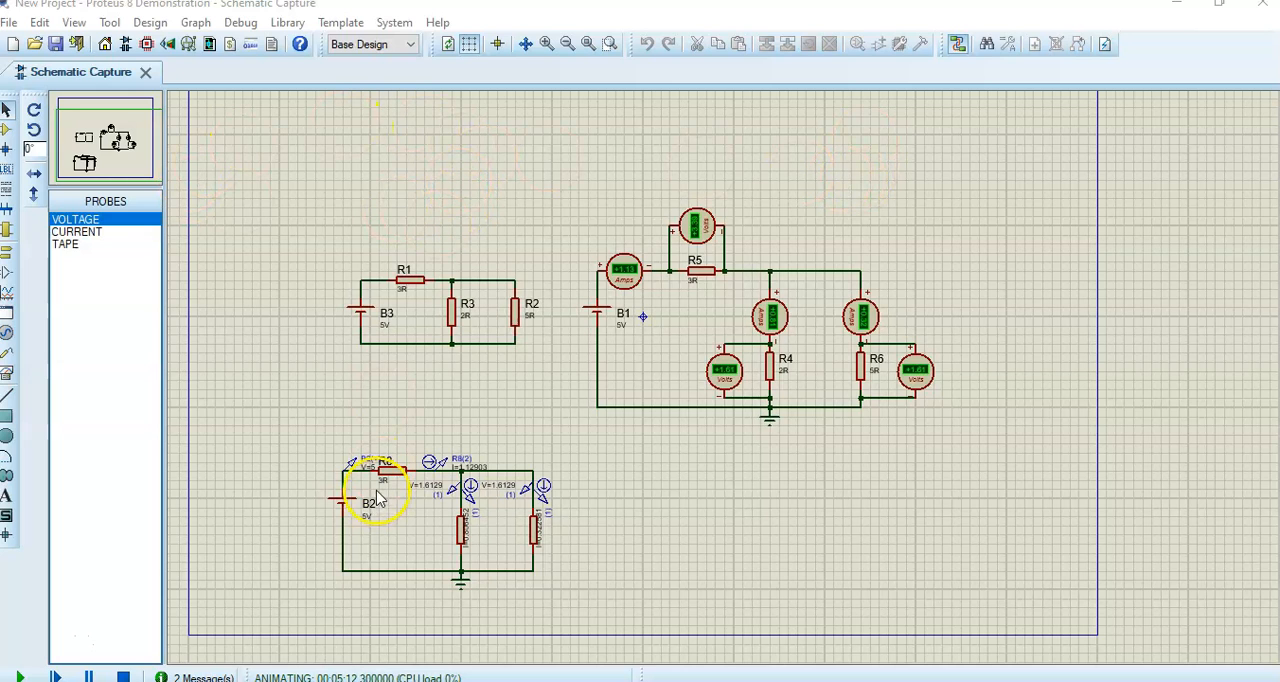
- Stop the simulation and move the whole B2 probe circuit toward the lower-left corner of the sheet
drag(261, 427, 609, 598)
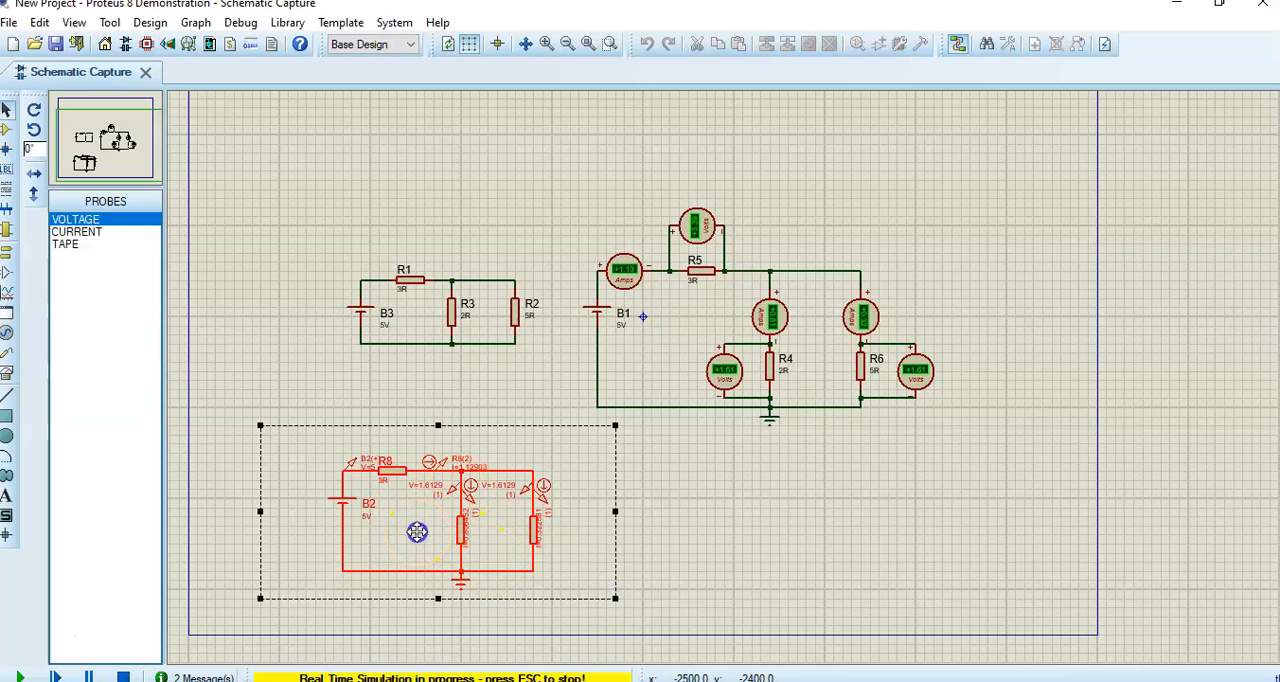
click(123, 677)
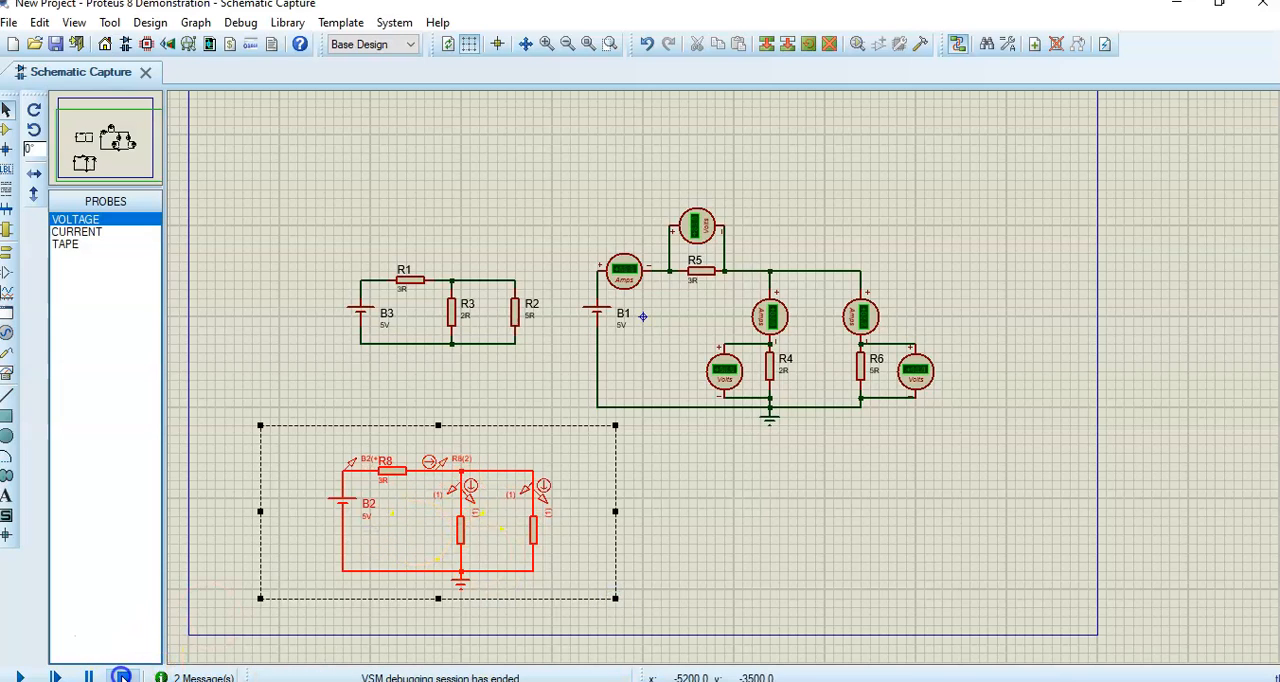
drag(417, 518, 304, 549)
click(588, 478)
- Move the whole metered B1 circuit toward the lower-right corner of the sheet
drag(561, 171, 952, 455)
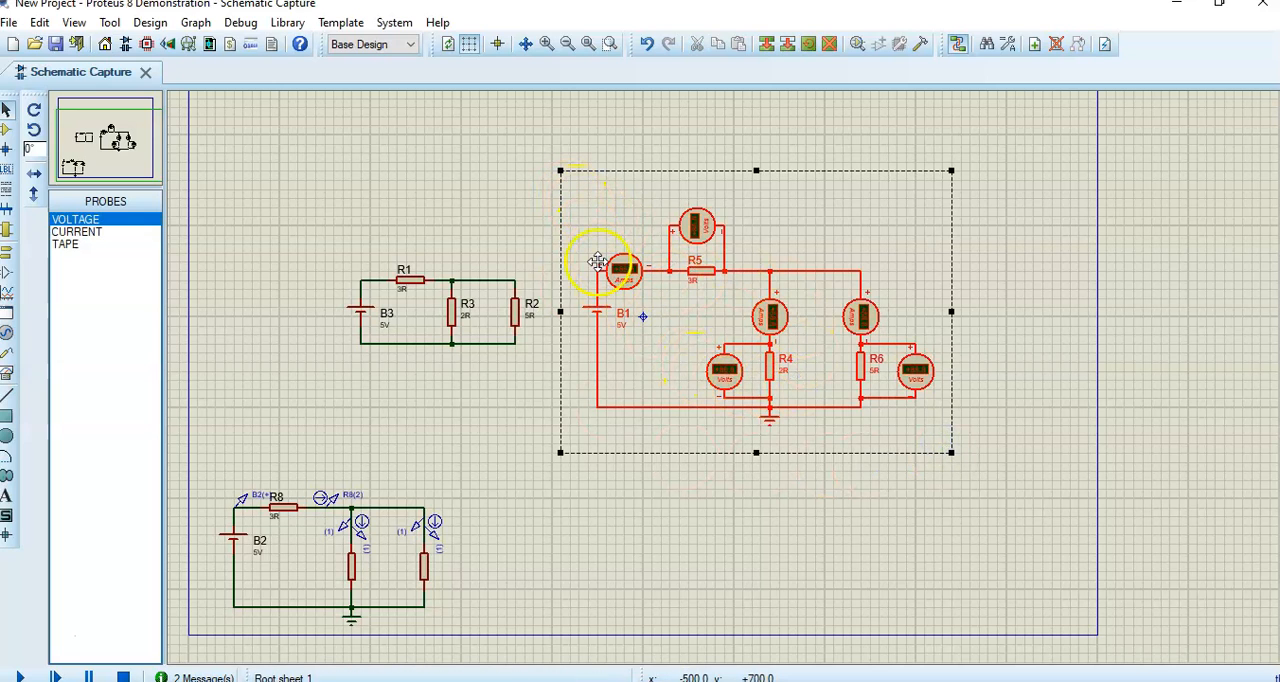
drag(716, 331, 831, 494)
click(416, 224)
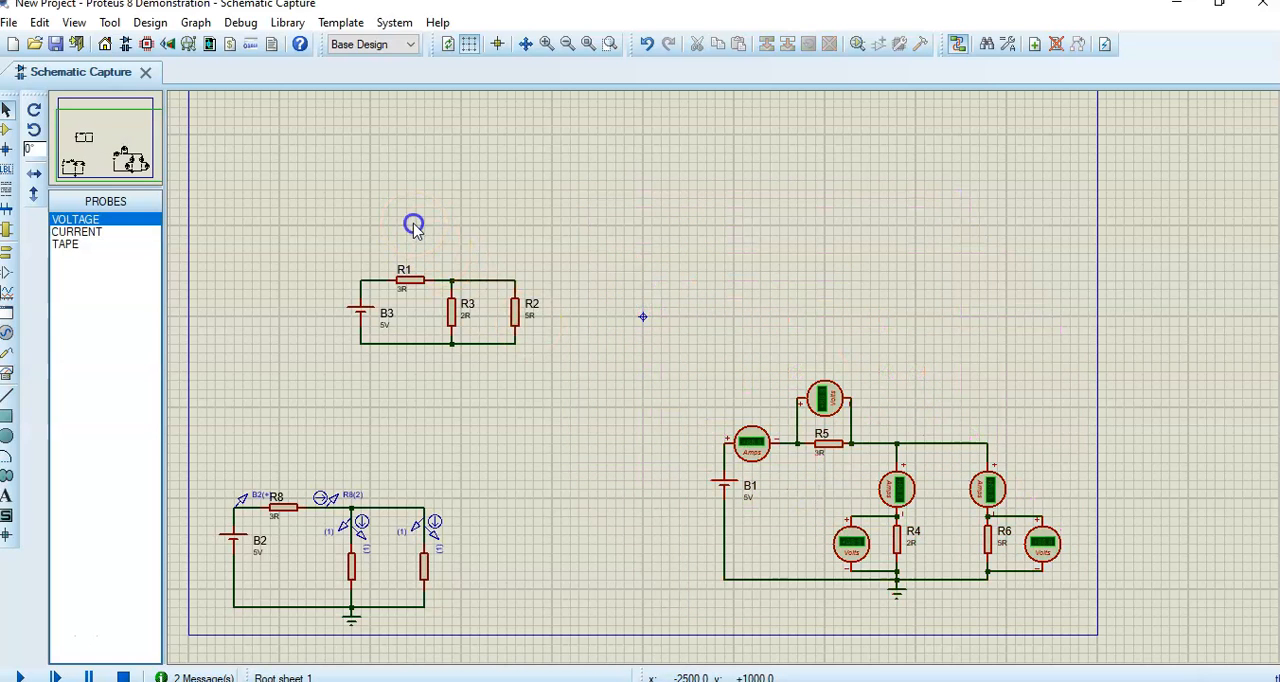
- Move the plain B3 circuit with R1, R2 and R3 toward the upper-left corner of the sheet
drag(334, 236, 578, 389)
drag(337, 320, 300, 210)
click(320, 347)
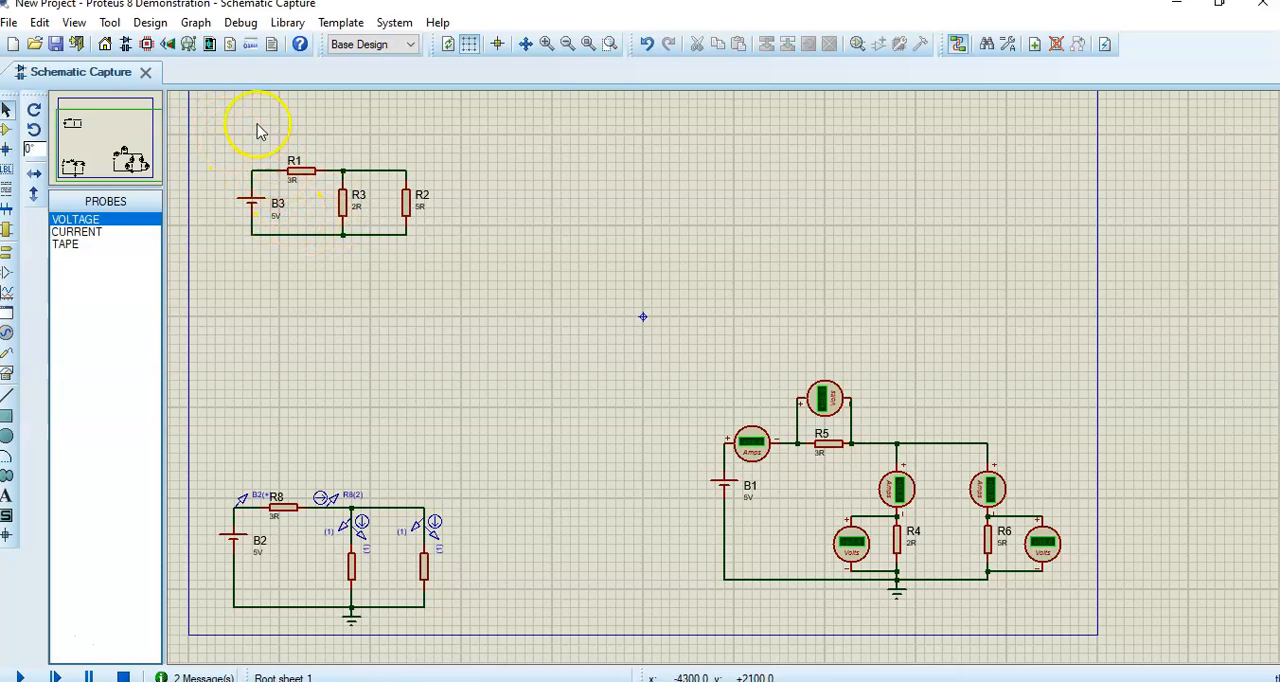
- Block-copy the B3 circuit, place a single copy near the upper middle of the sheet, and clear the selection
drag(225, 117, 456, 287)
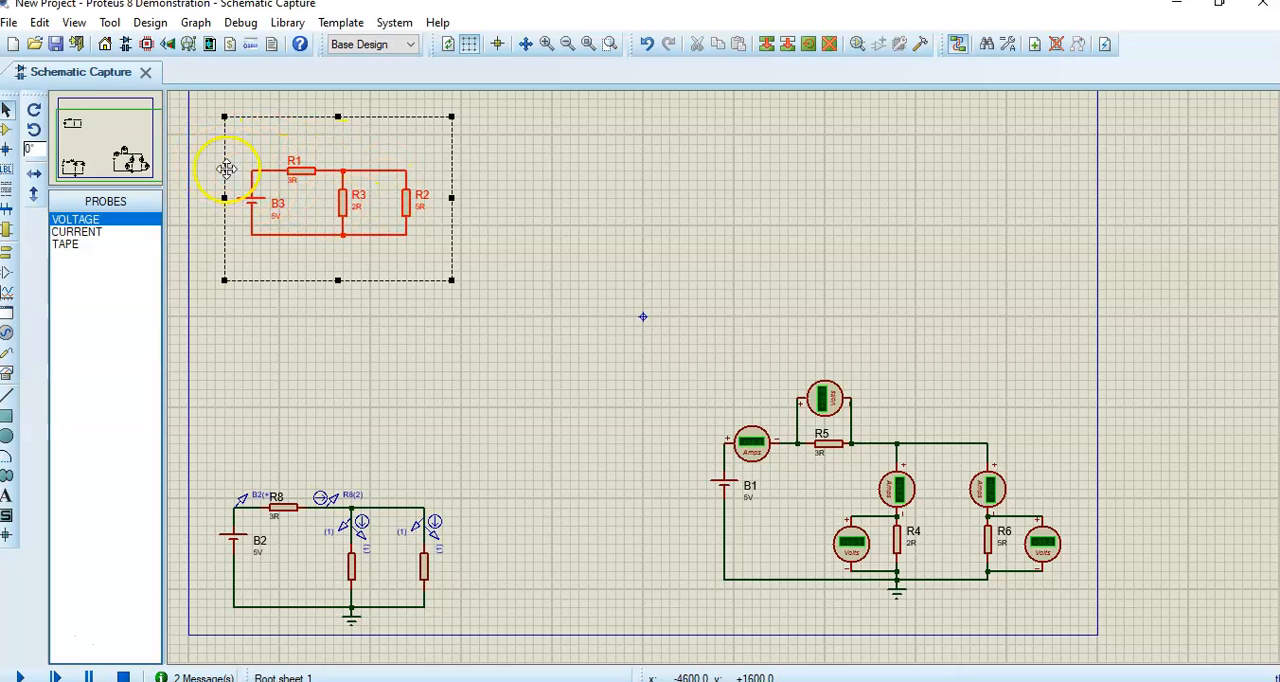
right_click(329, 198)
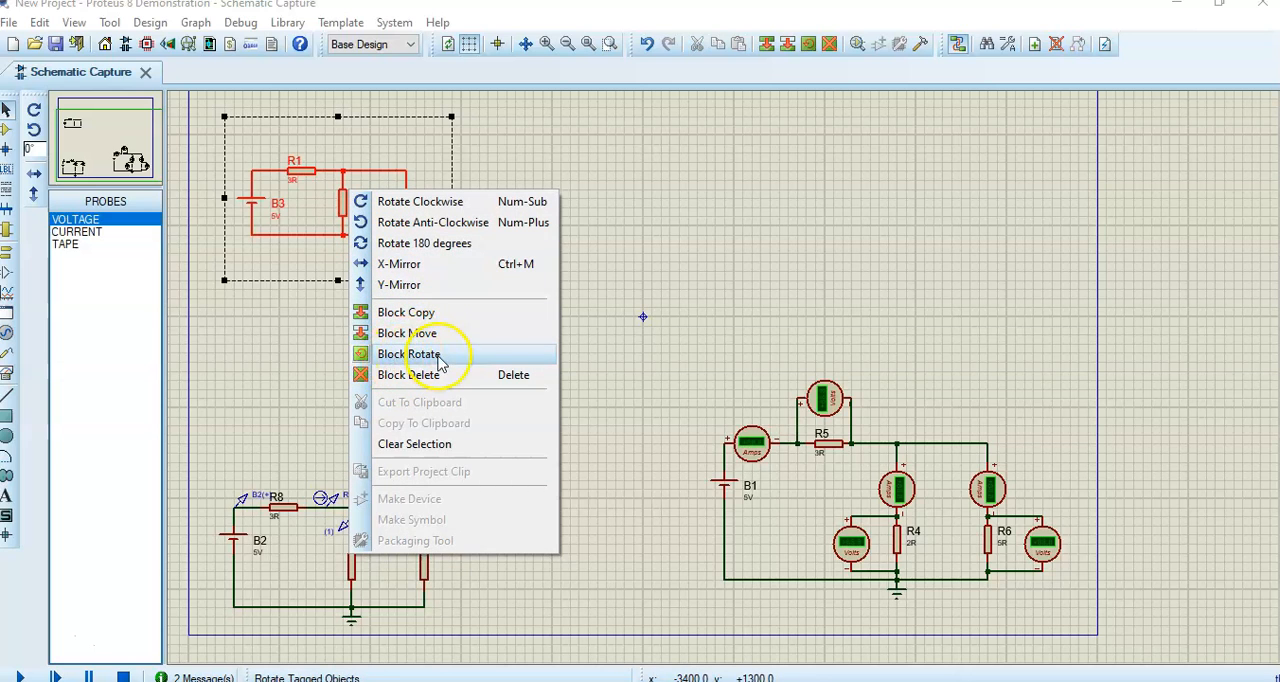
click(404, 314)
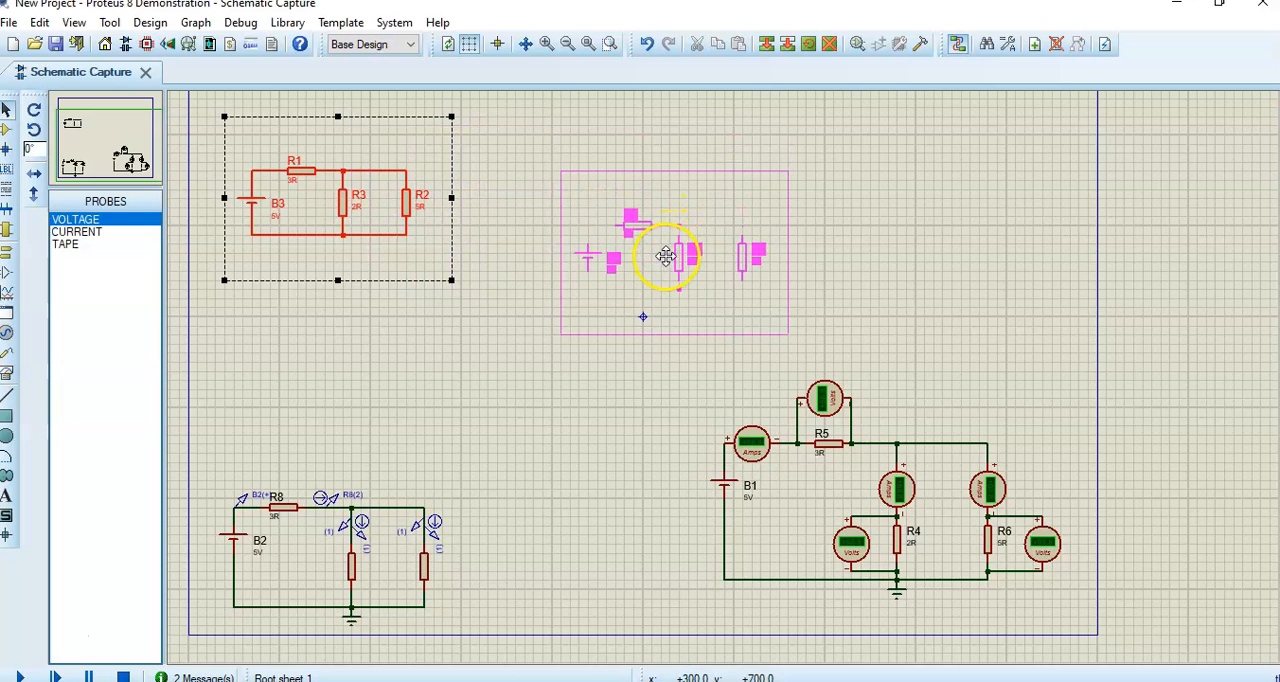
click(670, 250)
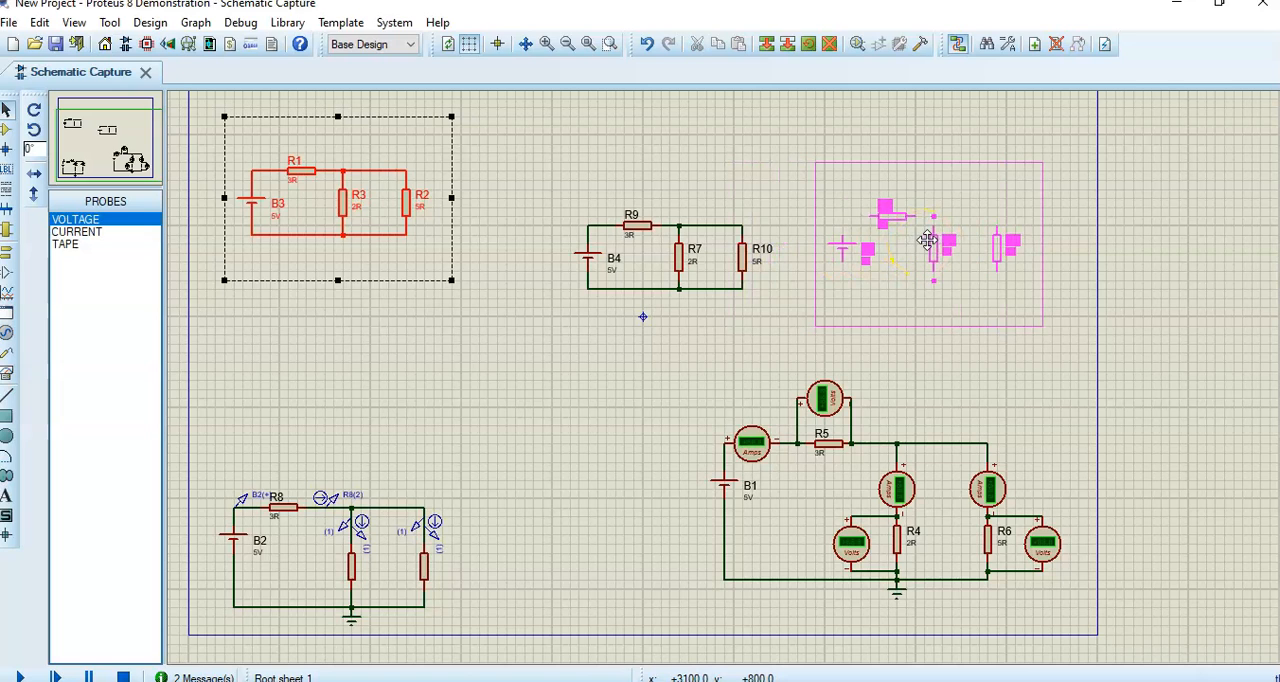
right_click(927, 240)
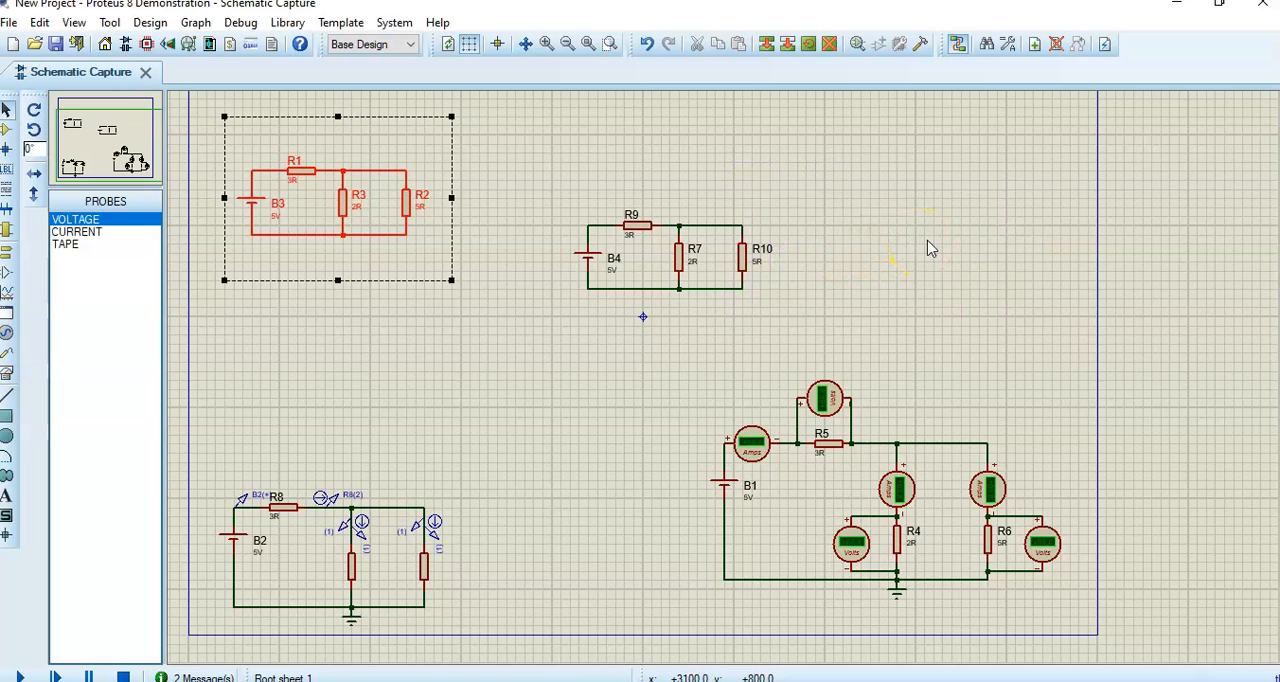
click(618, 357)
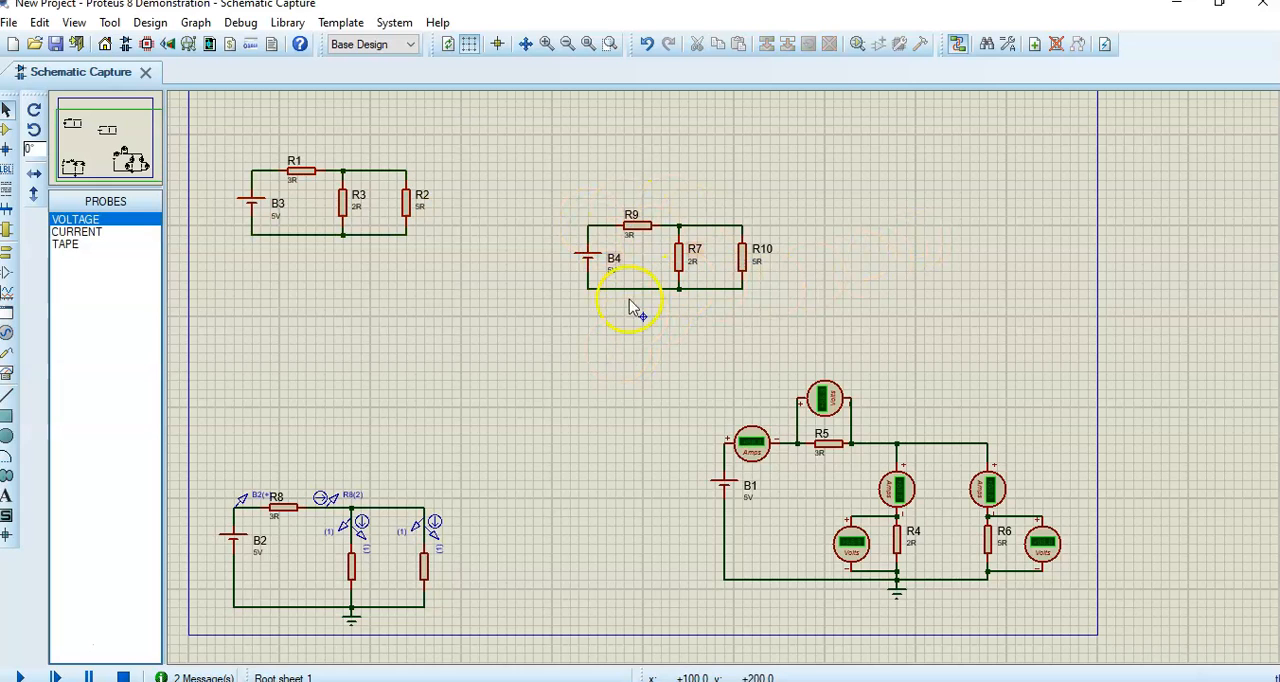
- Compare the voltage, current and tape probe types available for the copied B4 circuit
scroll(660, 287, up, 1)
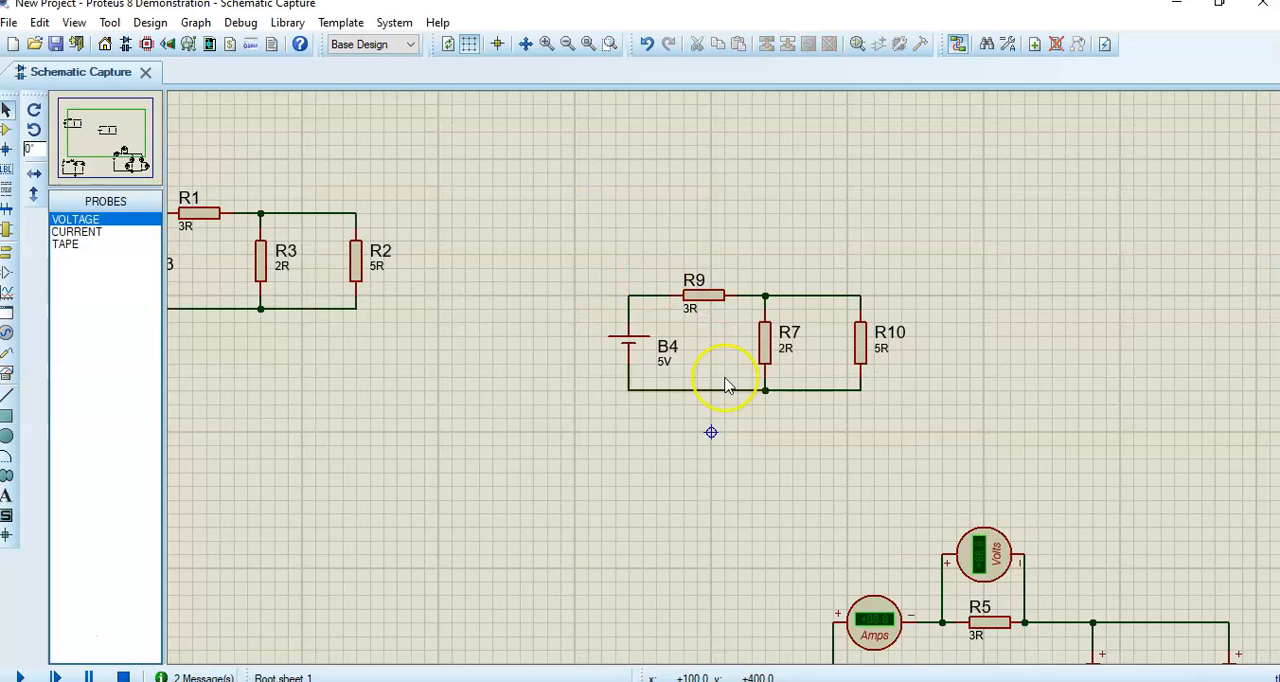
scroll(740, 395, up, 1)
scroll(854, 426, up, 1)
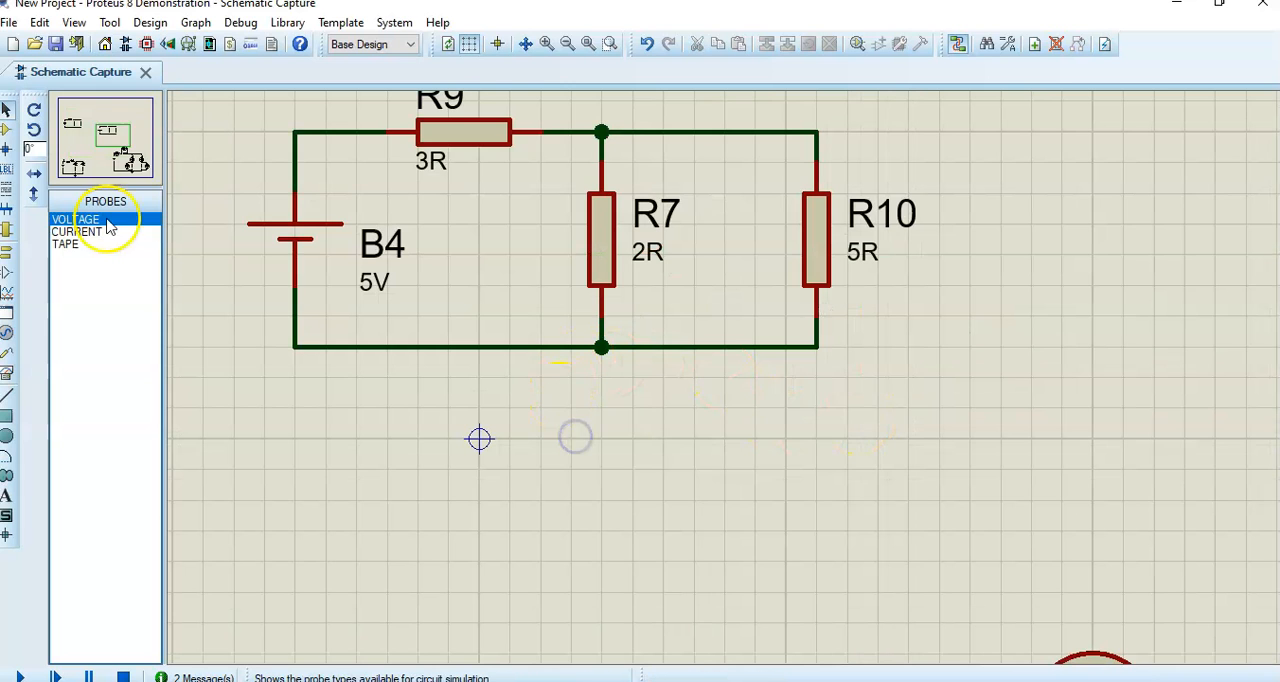
click(106, 133)
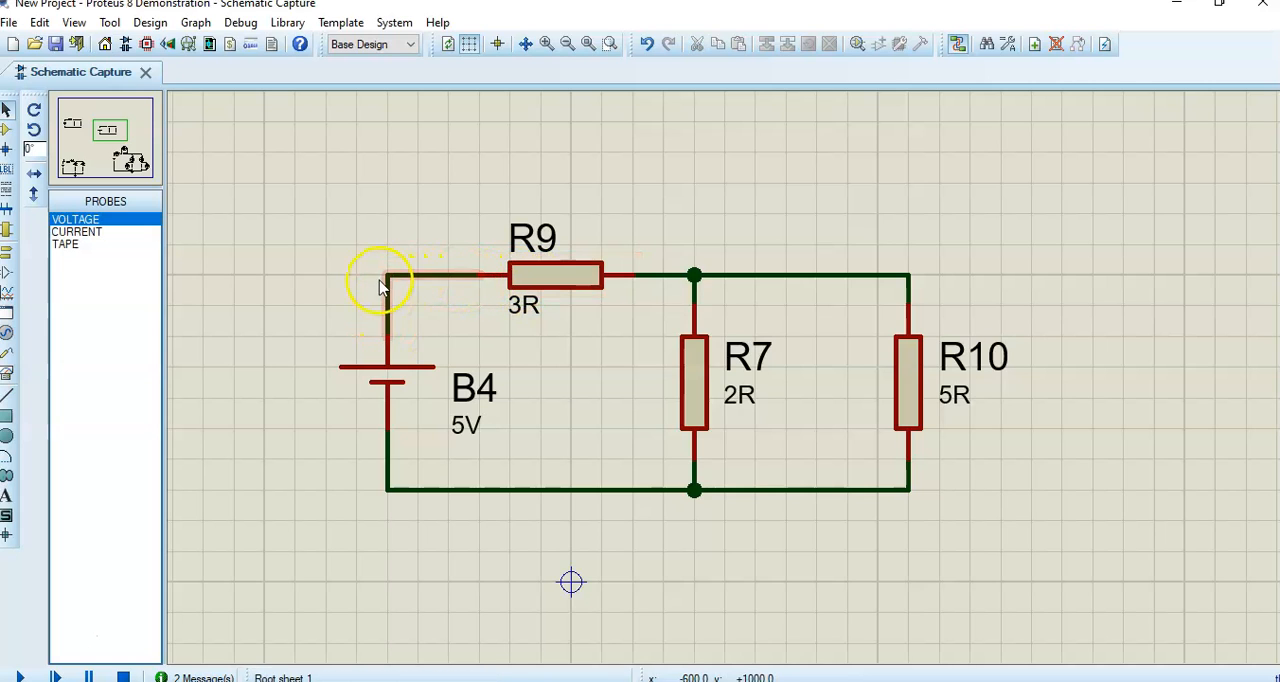
click(78, 232)
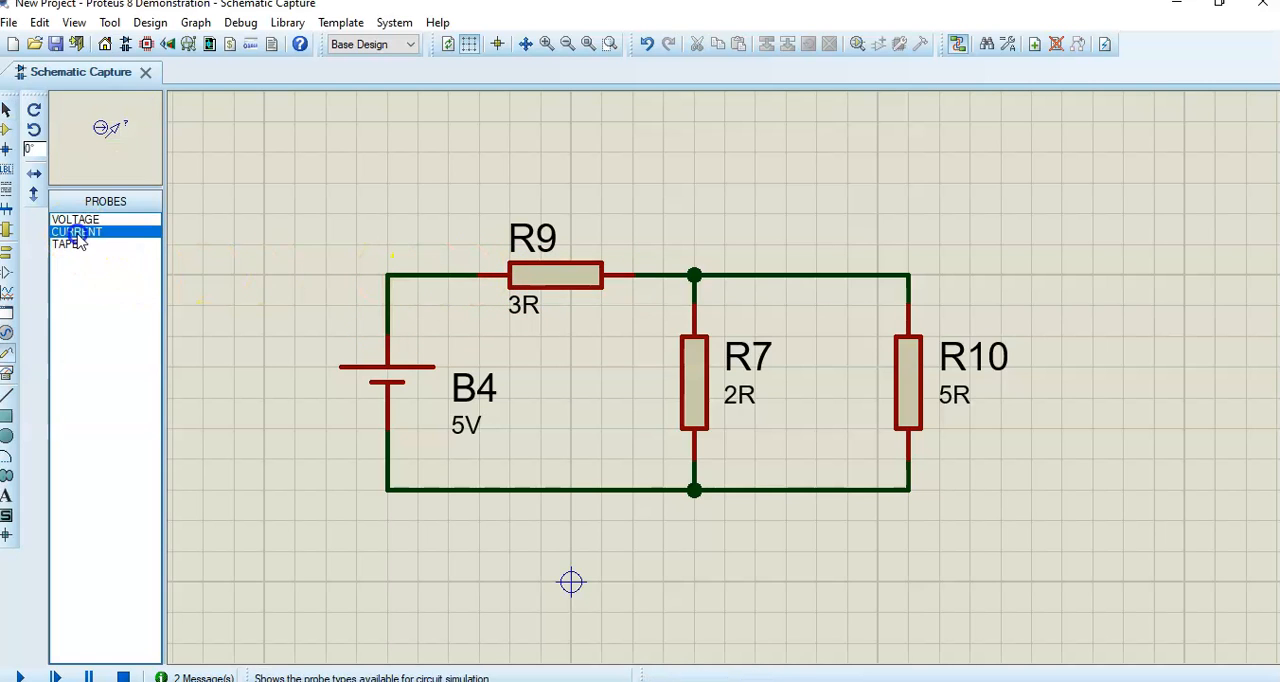
click(76, 220)
click(78, 232)
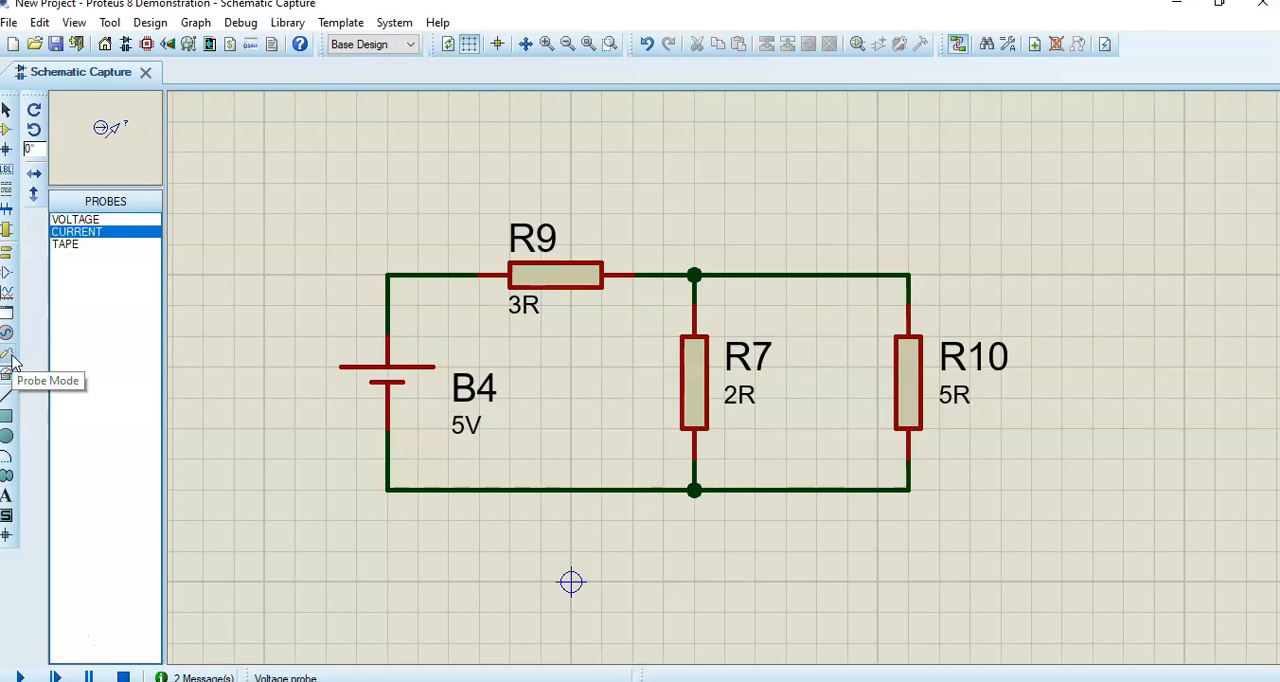
click(84, 220)
click(82, 232)
click(76, 245)
click(78, 232)
click(77, 221)
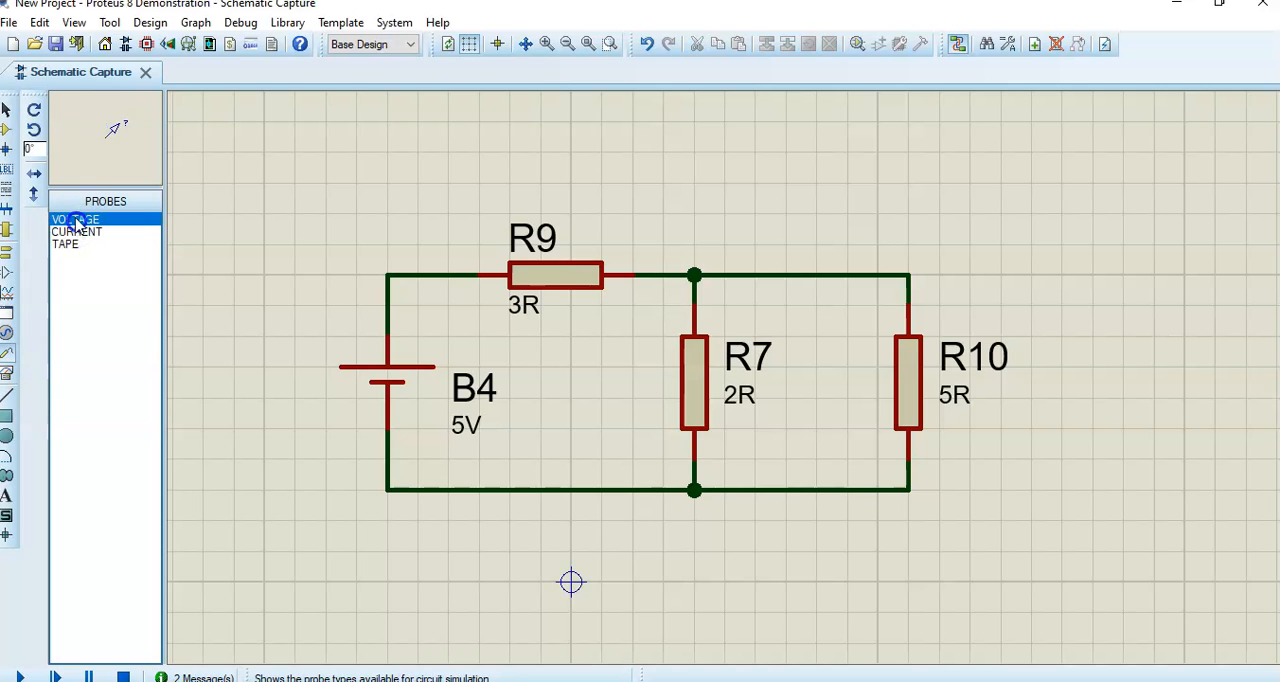
click(78, 232)
click(77, 220)
click(80, 232)
click(74, 220)
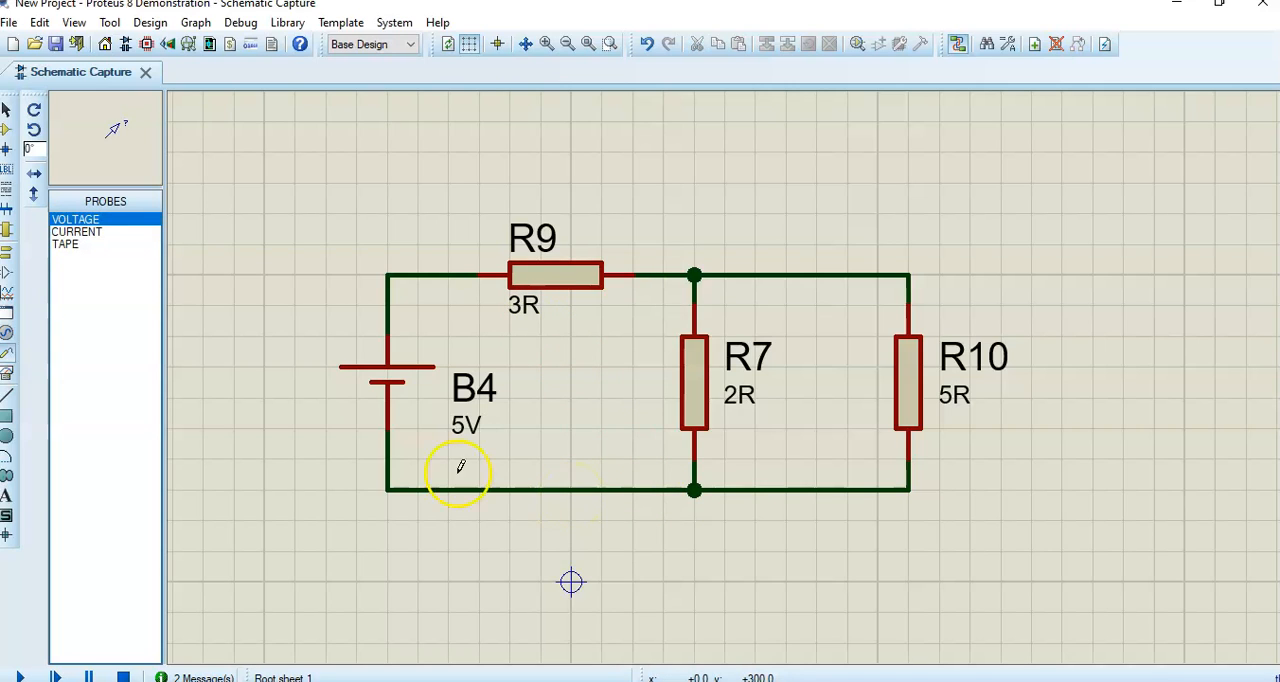
- Add a ground terminal at the node below R7 and a voltage probe at the wire corner above B4's positive terminal
click(7, 259)
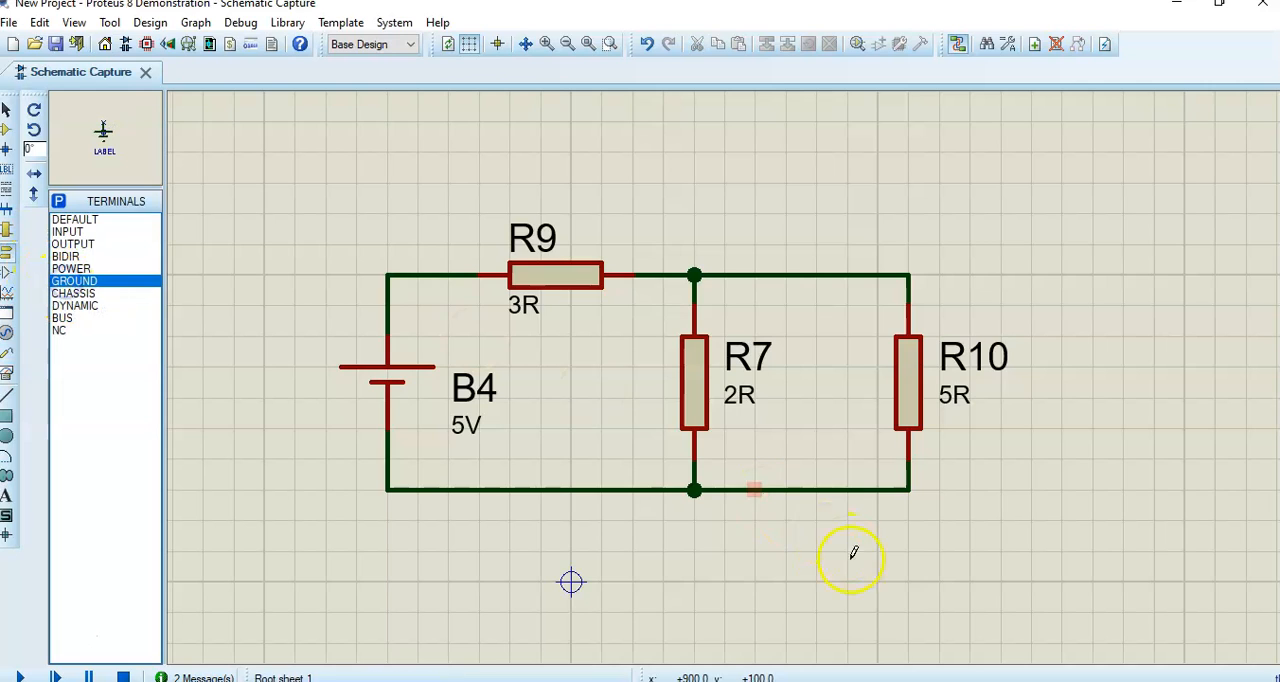
click(694, 524)
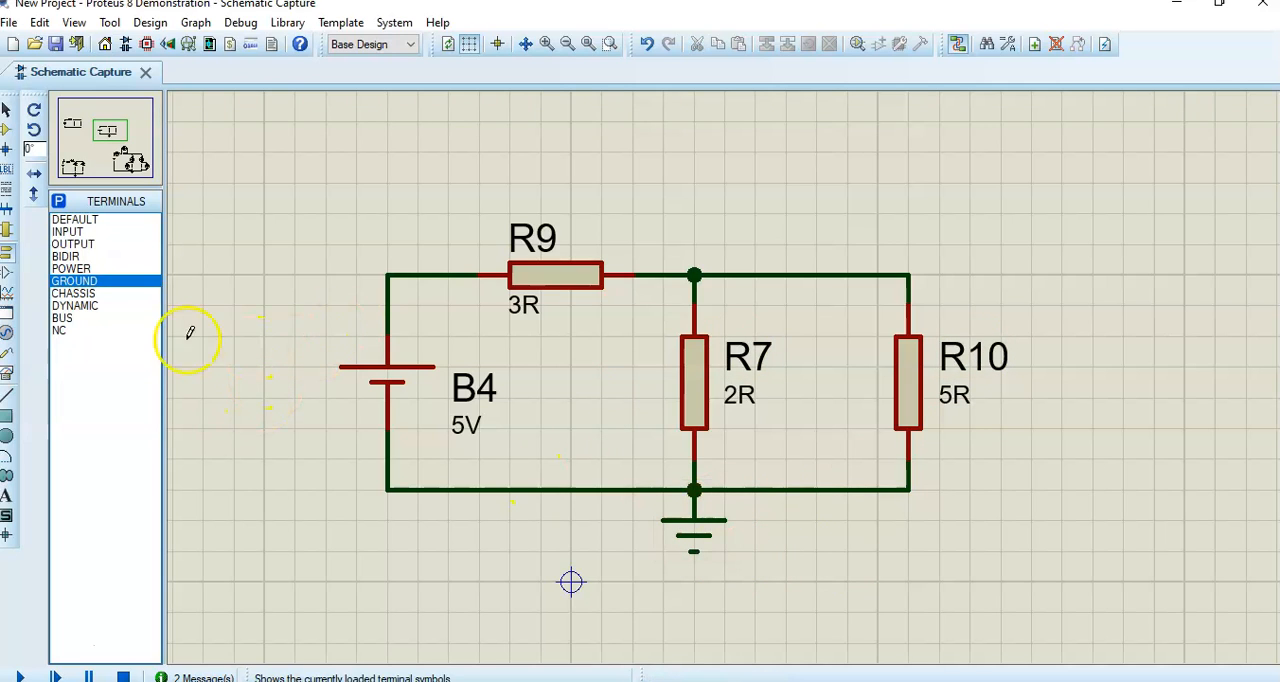
click(8, 358)
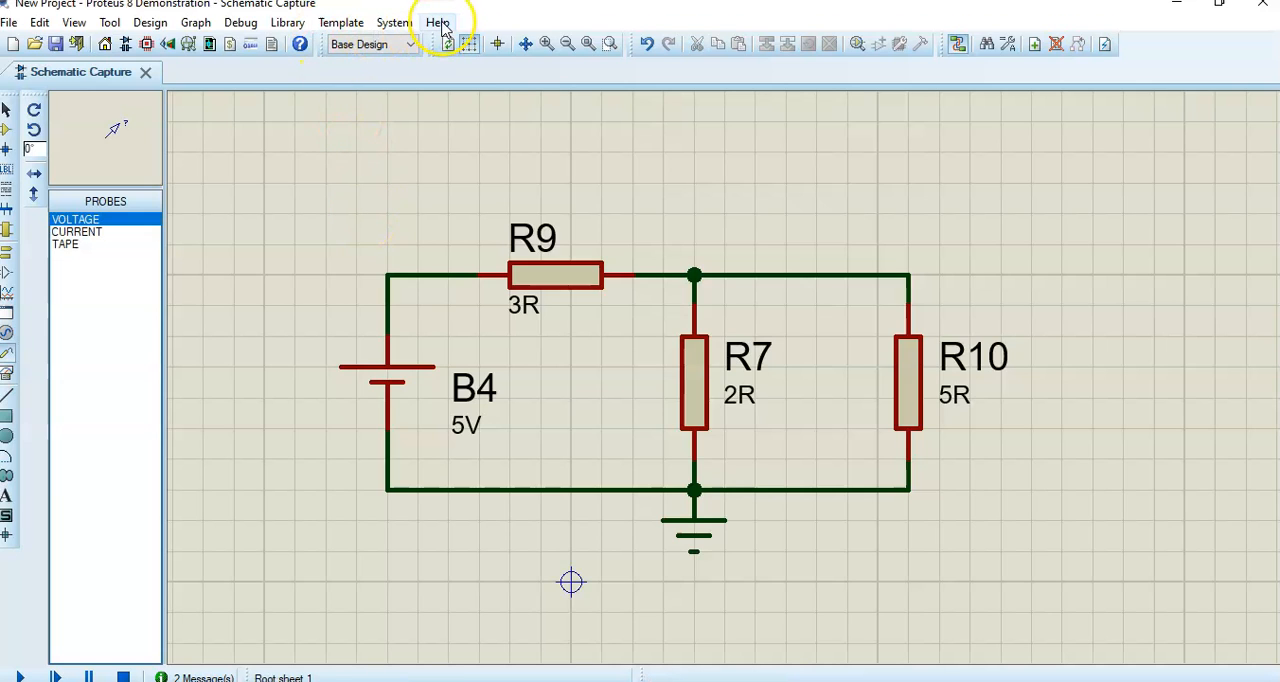
click(388, 273)
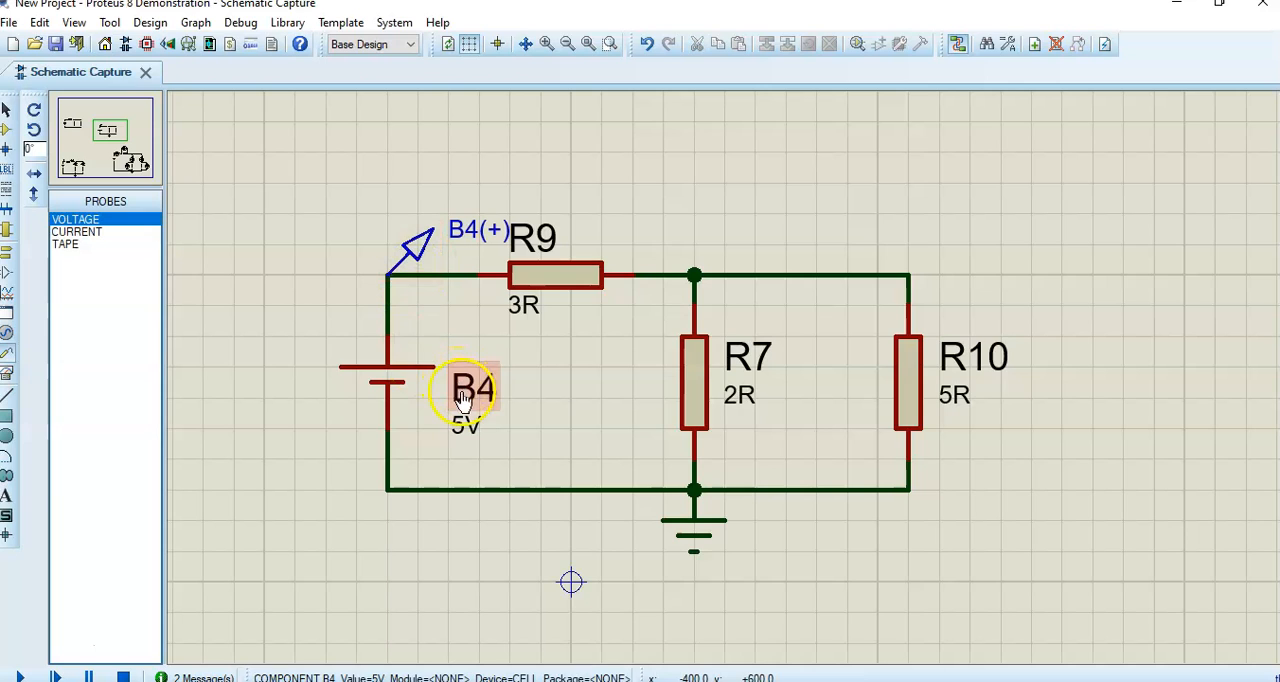
- Rename the voltage probe at B4's positive terminal to Bat
double_click(463, 243)
click(607, 201)
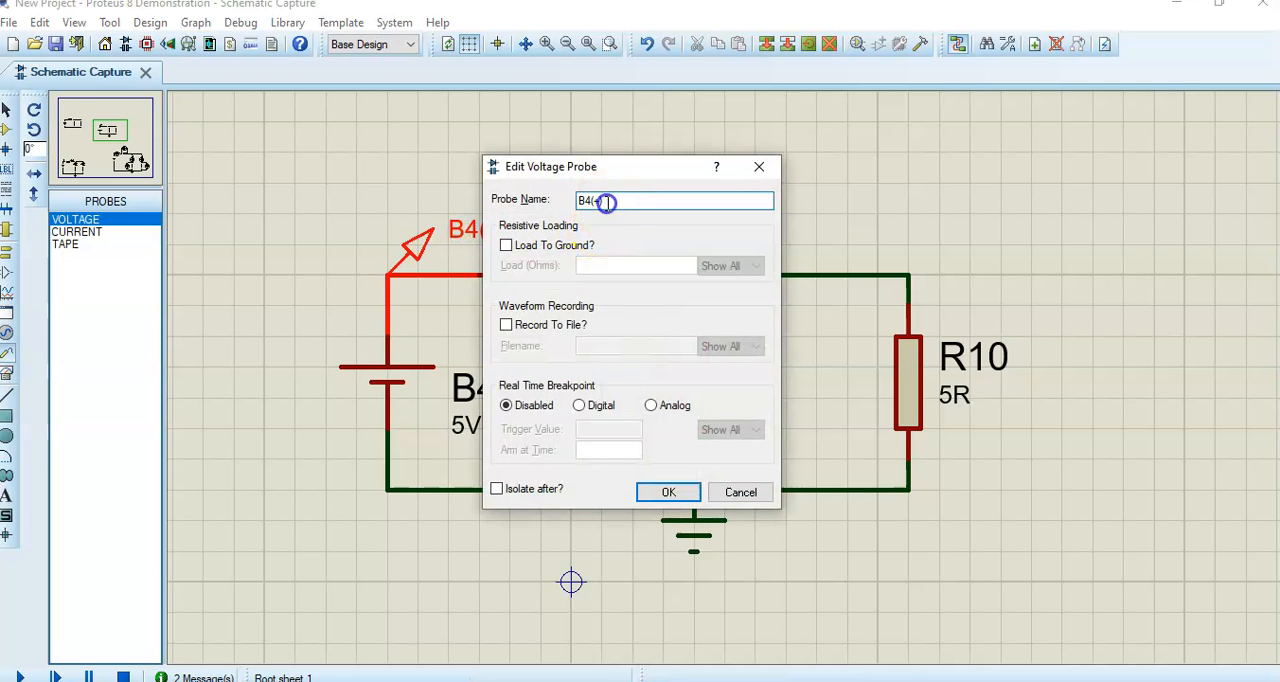
drag(618, 200, 500, 201)
click(666, 491)
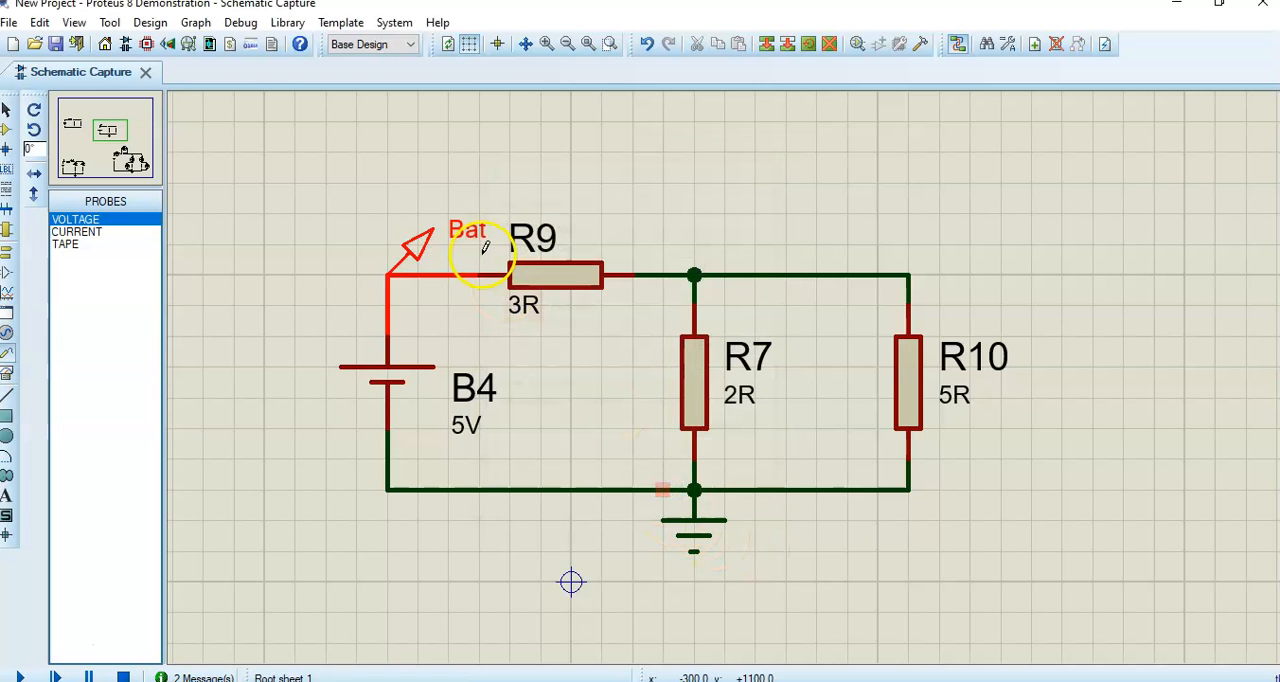
click(636, 357)
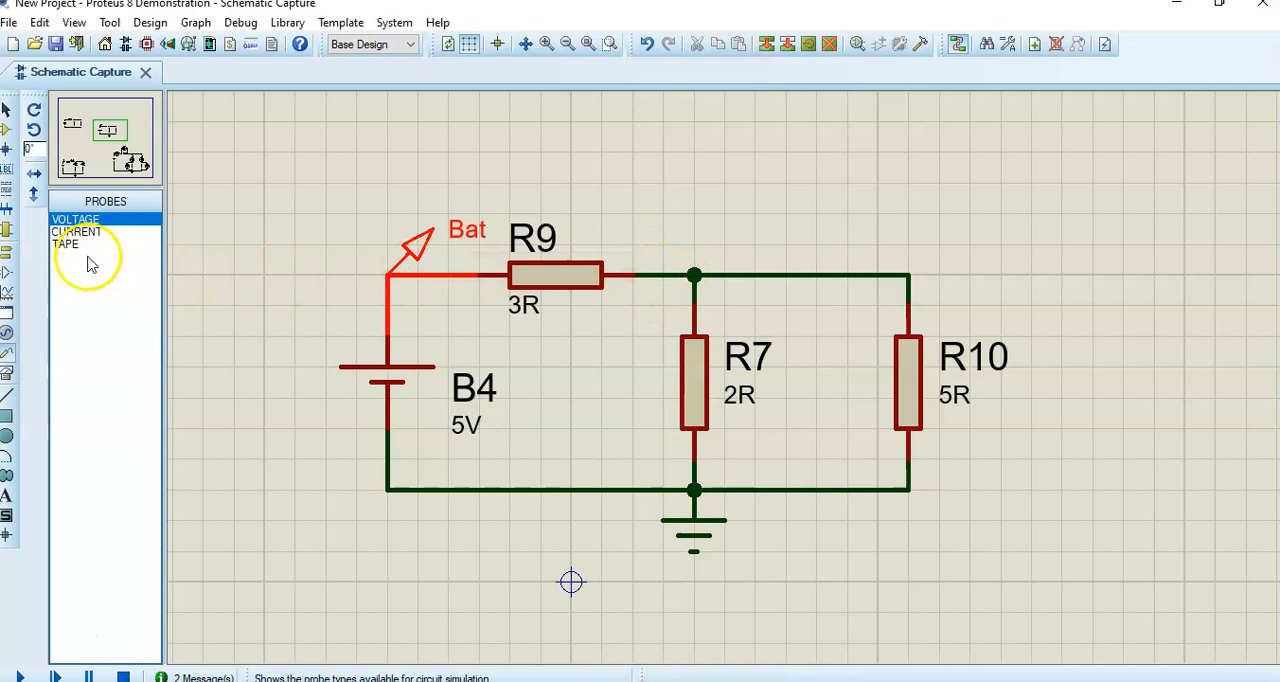
- Add a current probe on the wire between R9 and the node above R7, and name it I
click(68, 232)
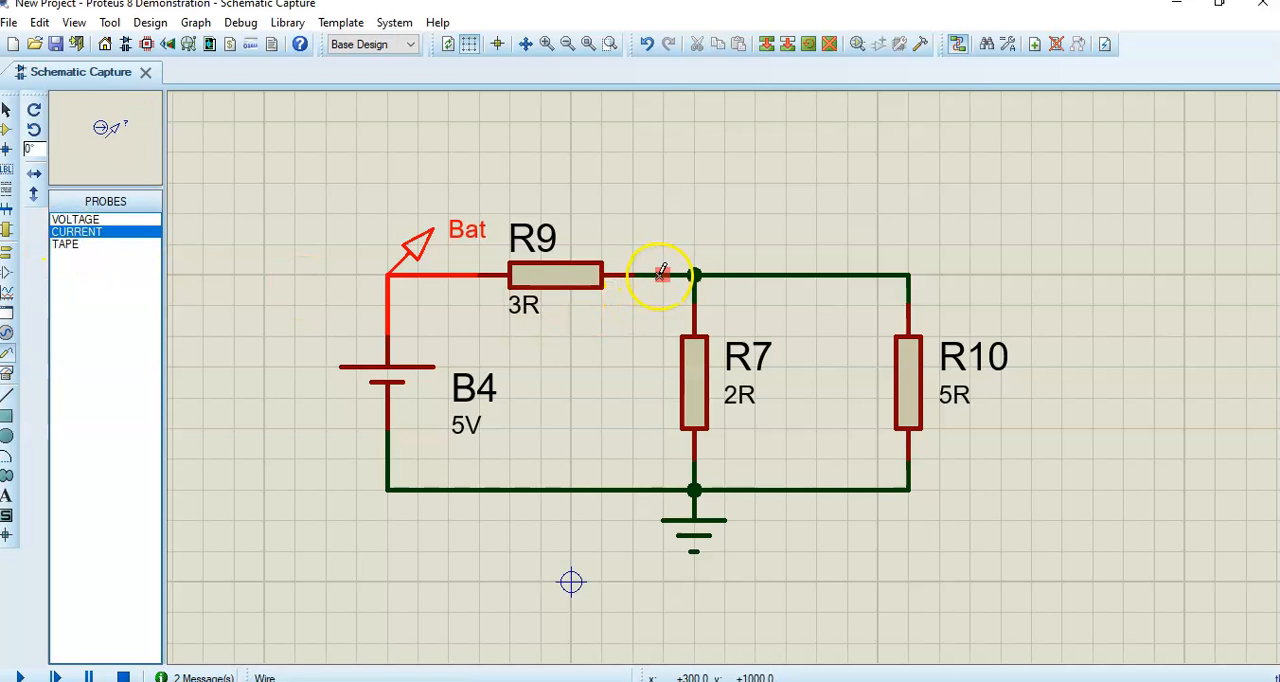
click(664, 270)
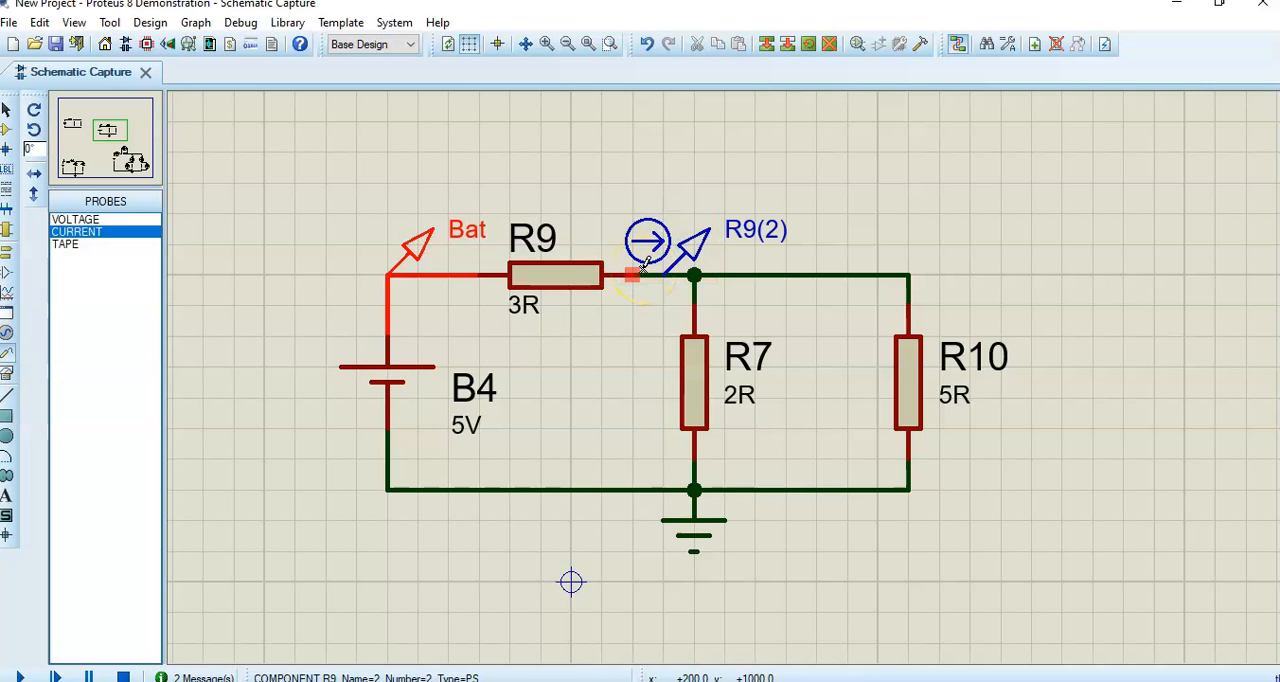
double_click(740, 238)
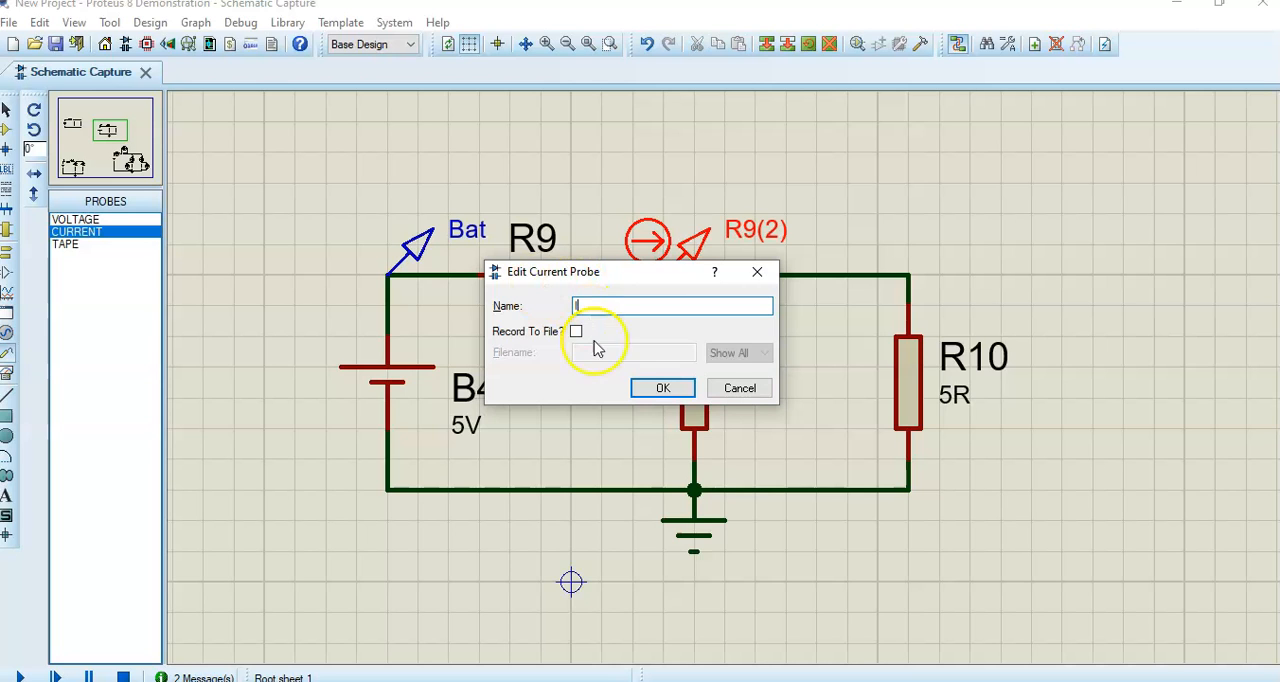
click(663, 388)
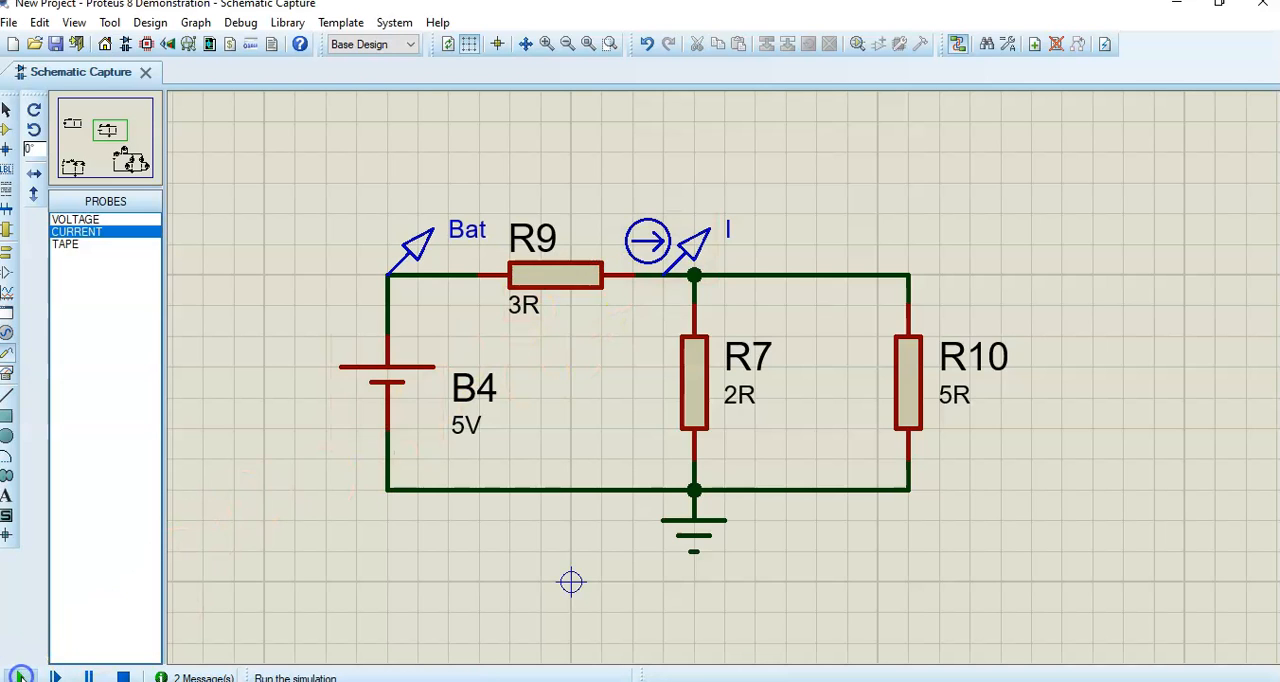
- Run the simulation, compare the I probe's current with the ammeter in the B1 circuit, and stop the simulation
click(20, 676)
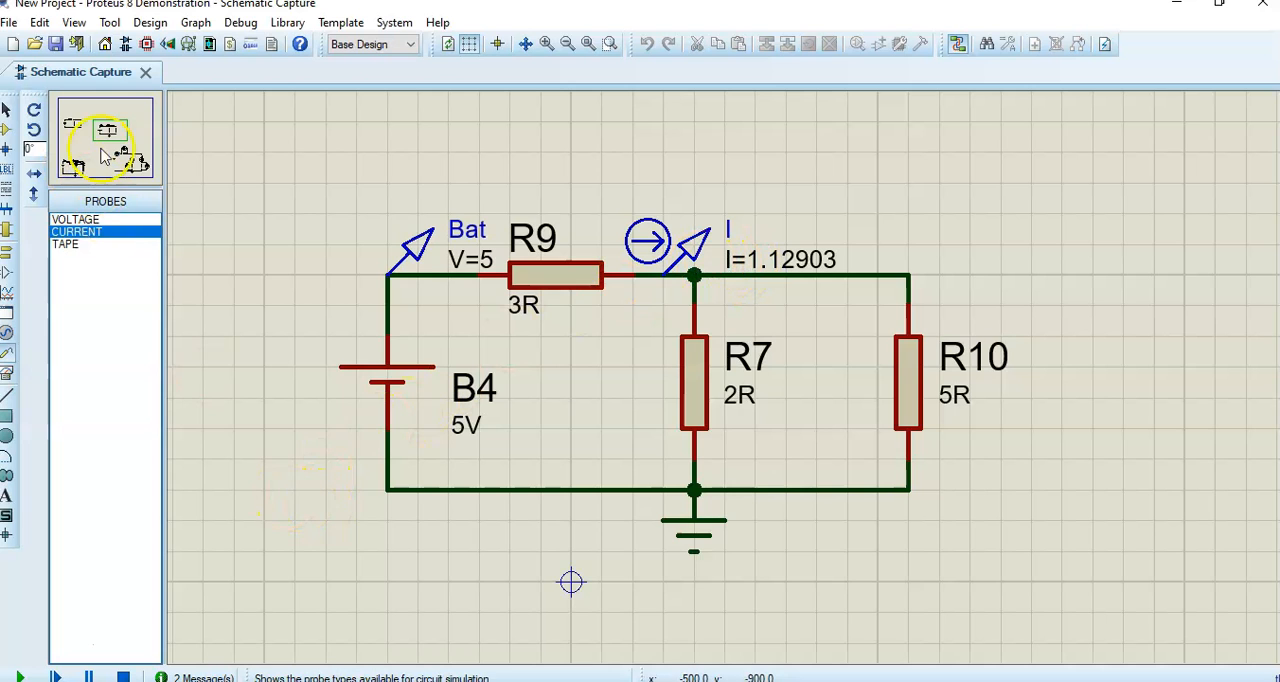
mouse_move(101, 146)
mouse_down()
mouse_move(92, 140)
mouse_move(122, 157)
mouse_up()
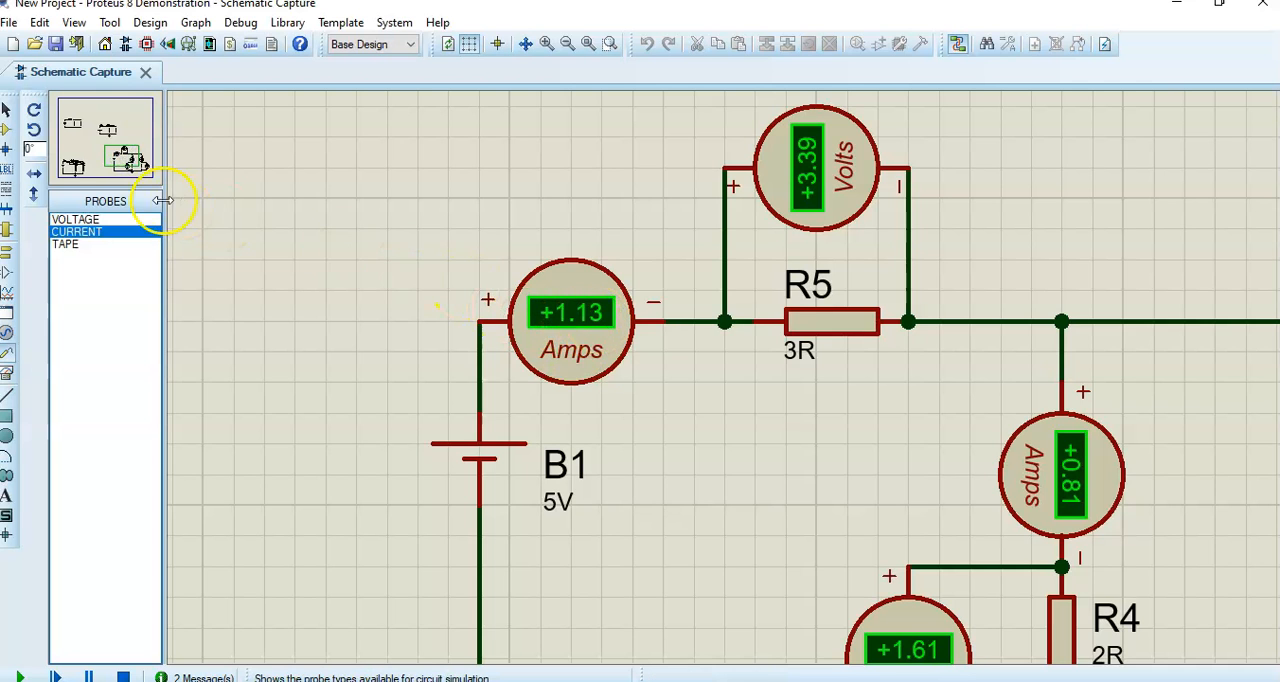
click(102, 128)
click(106, 128)
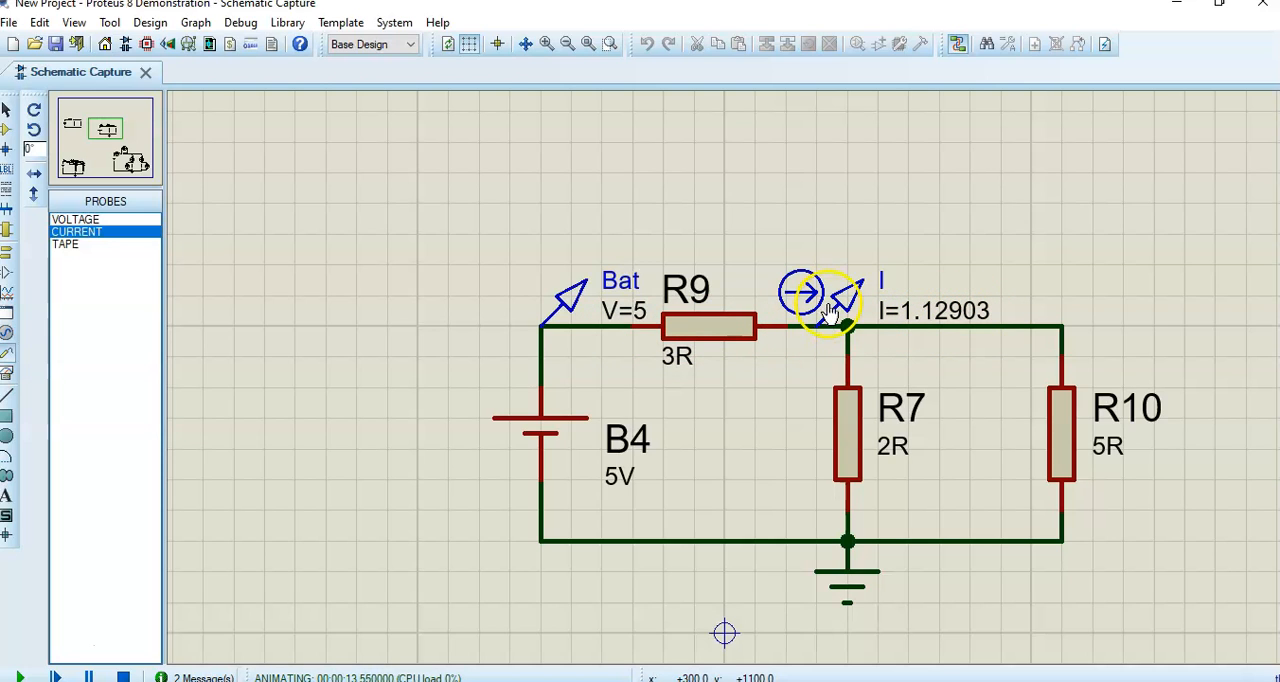
click(123, 677)
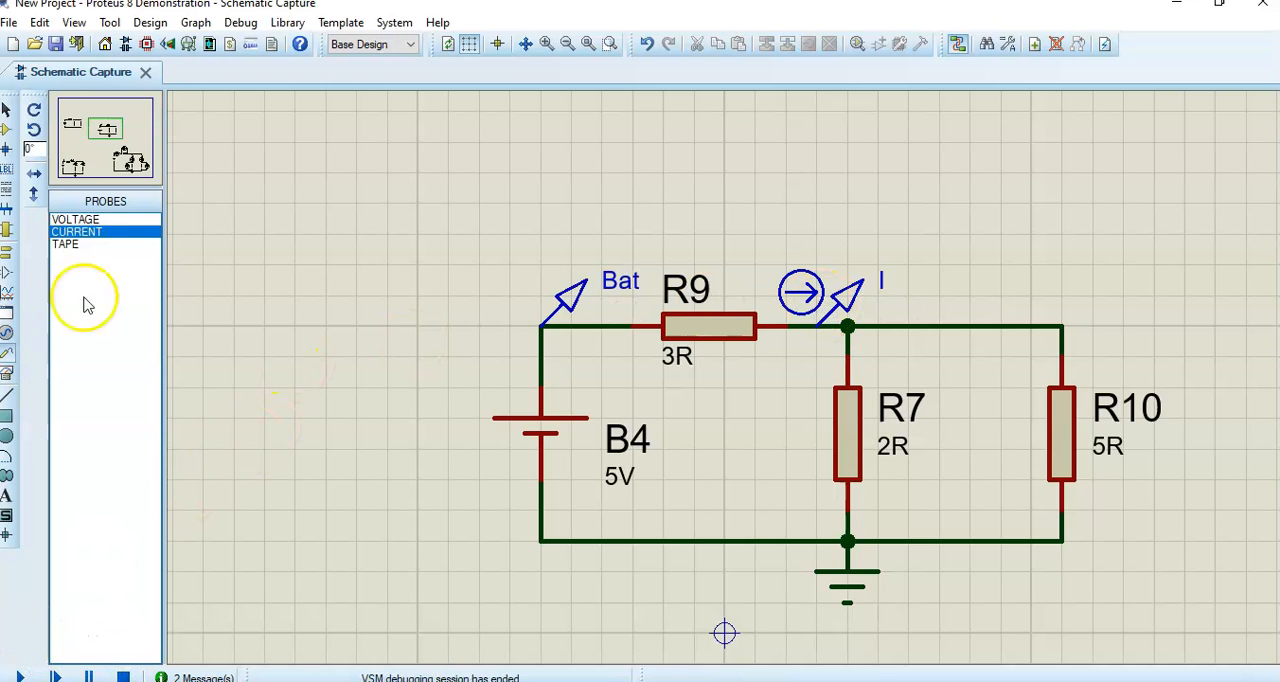
- Try placing a current probe on the short wire between the upper node and R7
click(72, 233)
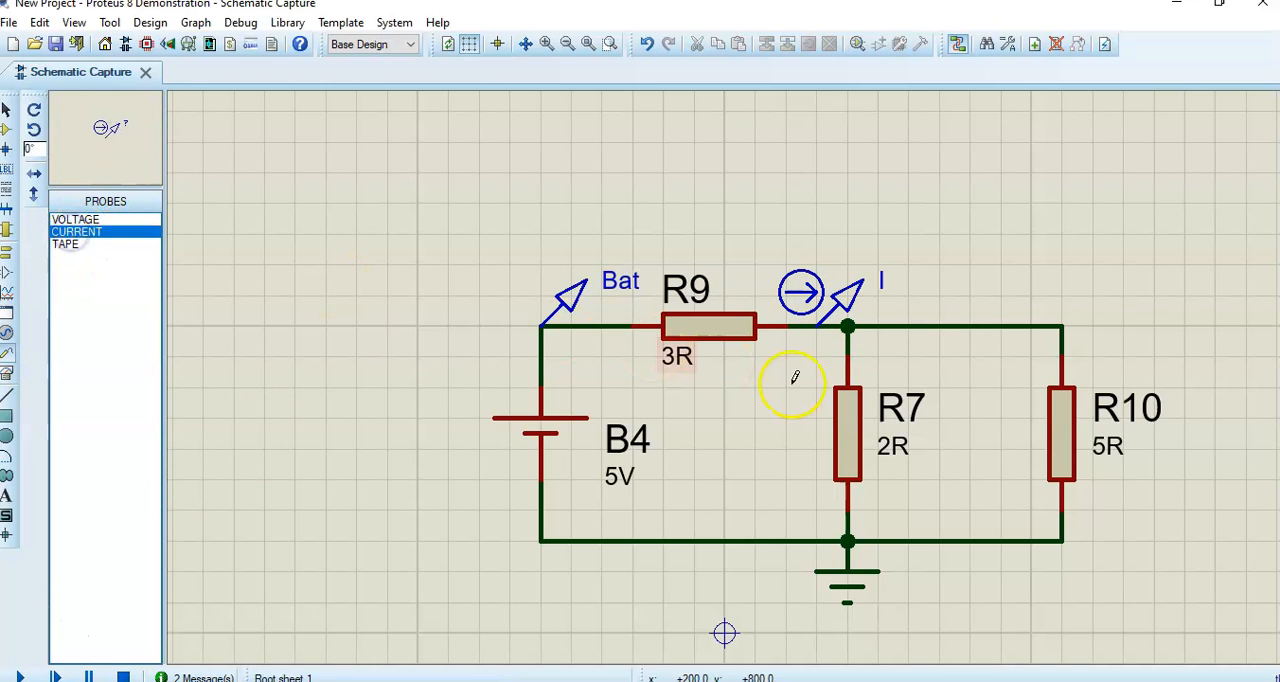
click(851, 341)
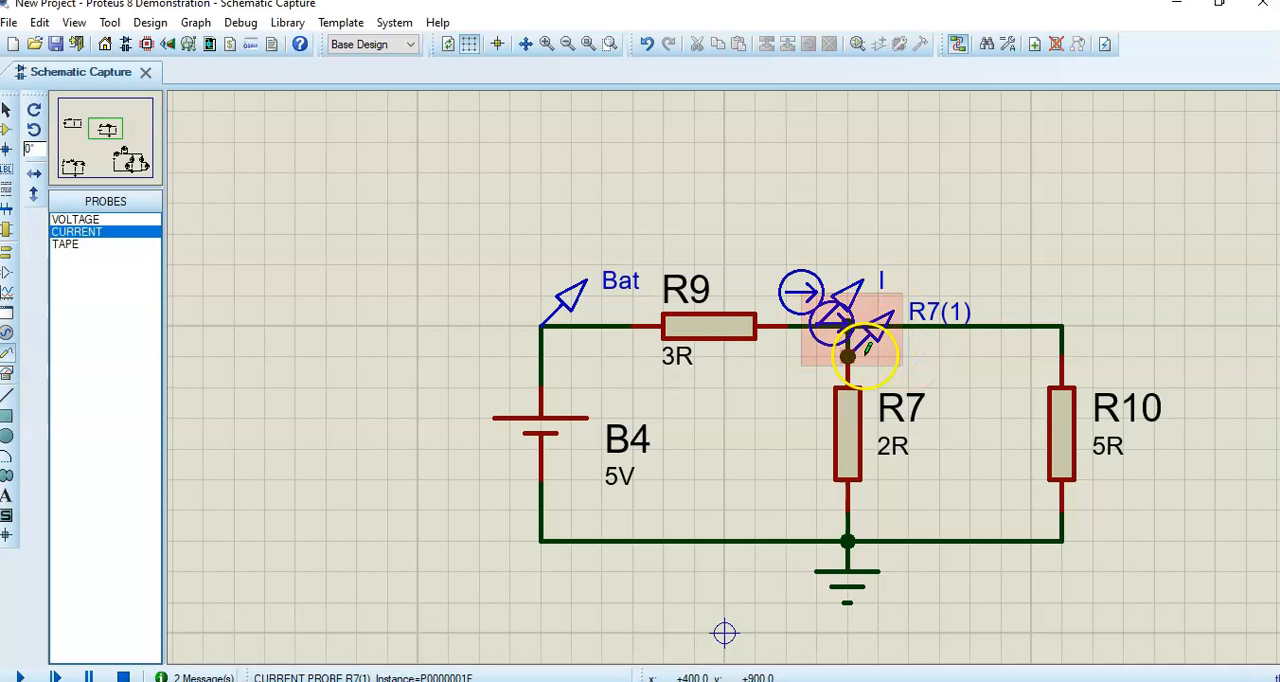
scroll(868, 352, up, 2)
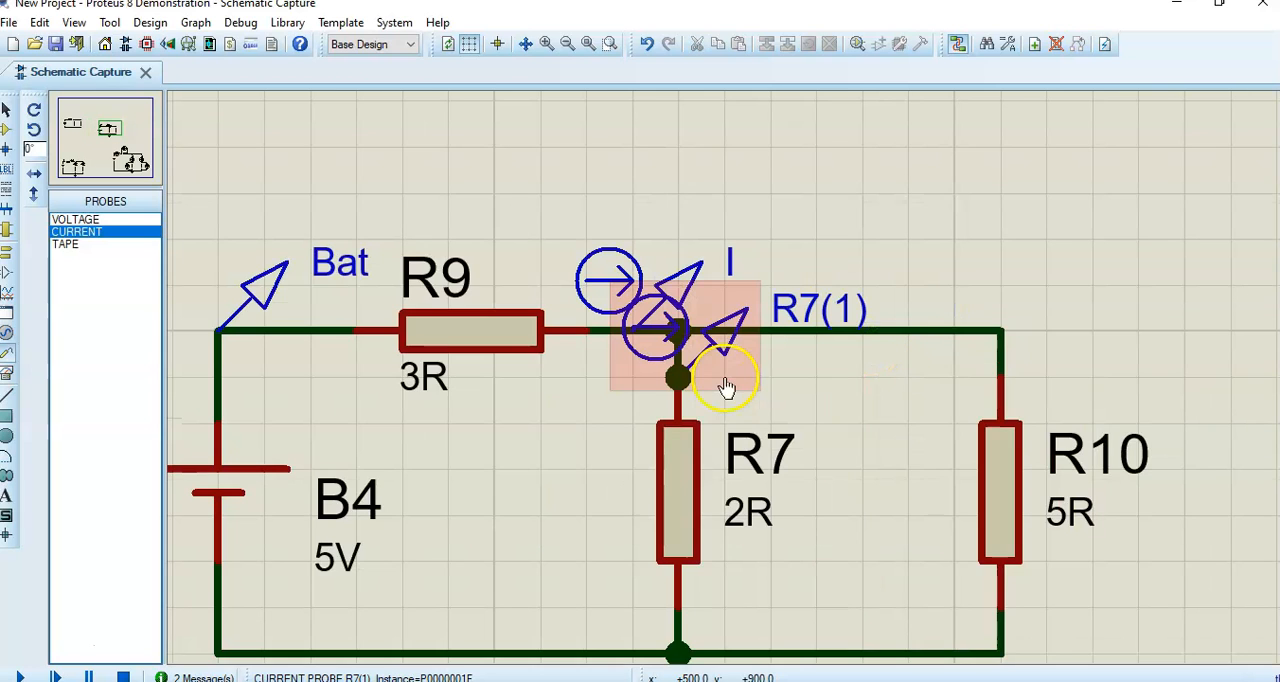
scroll(726, 388, up, 1)
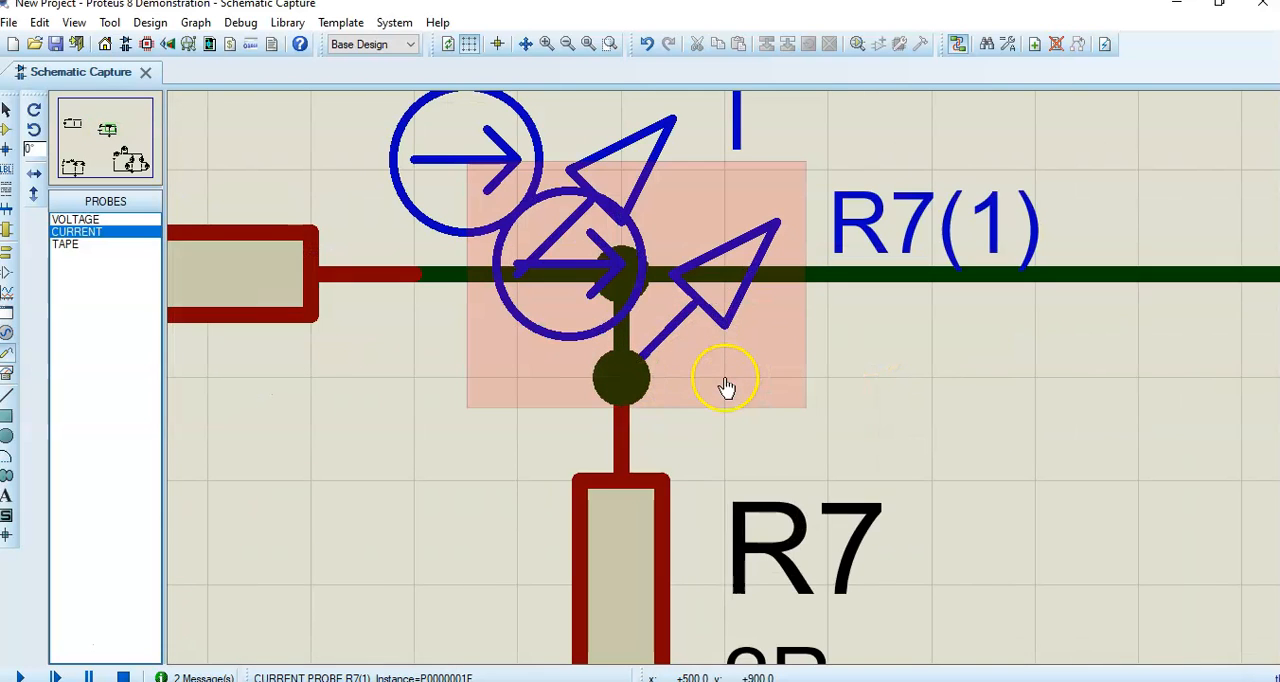
scroll(732, 383, down, 3)
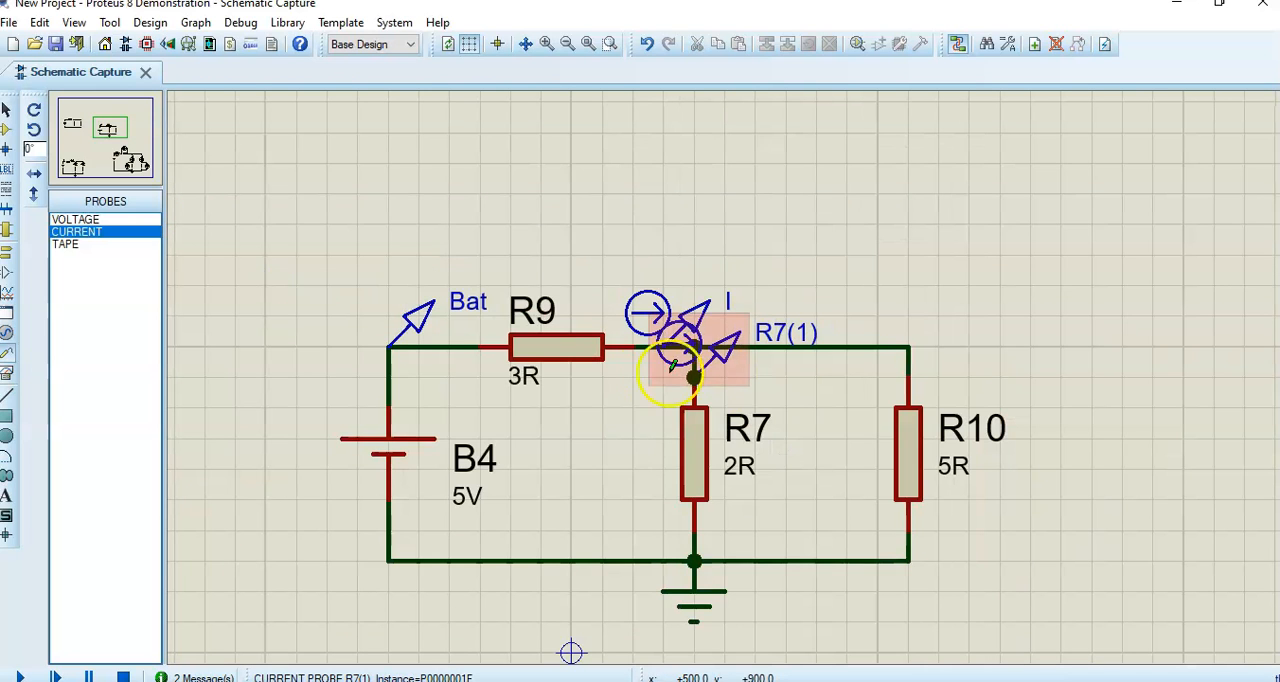
click(101, 124)
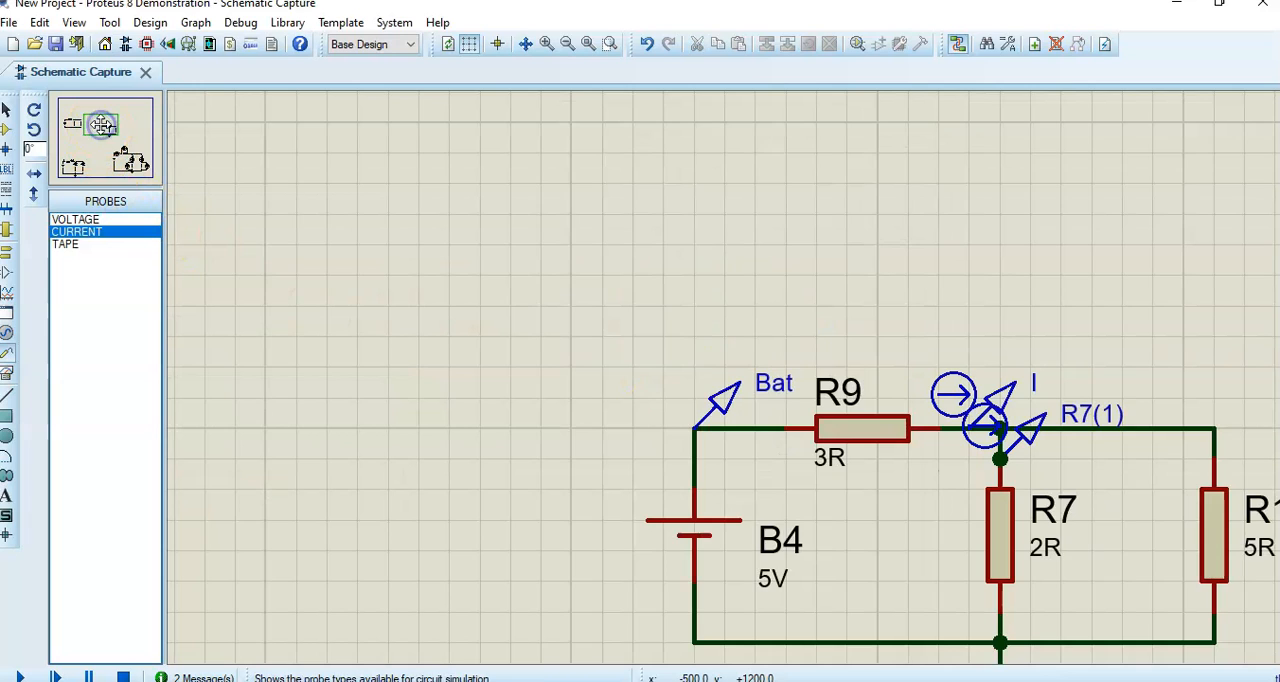
drag(101, 124, 107, 132)
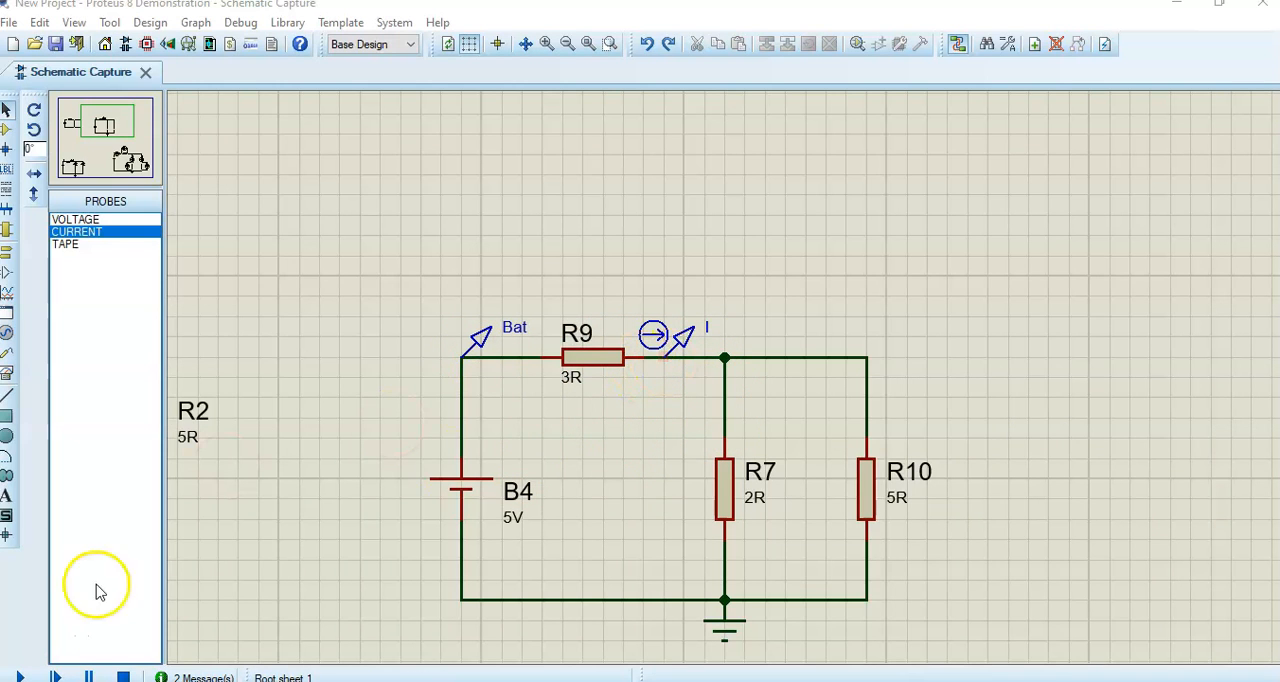
- Place a current probe on the lengthened vertical wire between the upper node and R7
click(66, 244)
click(76, 231)
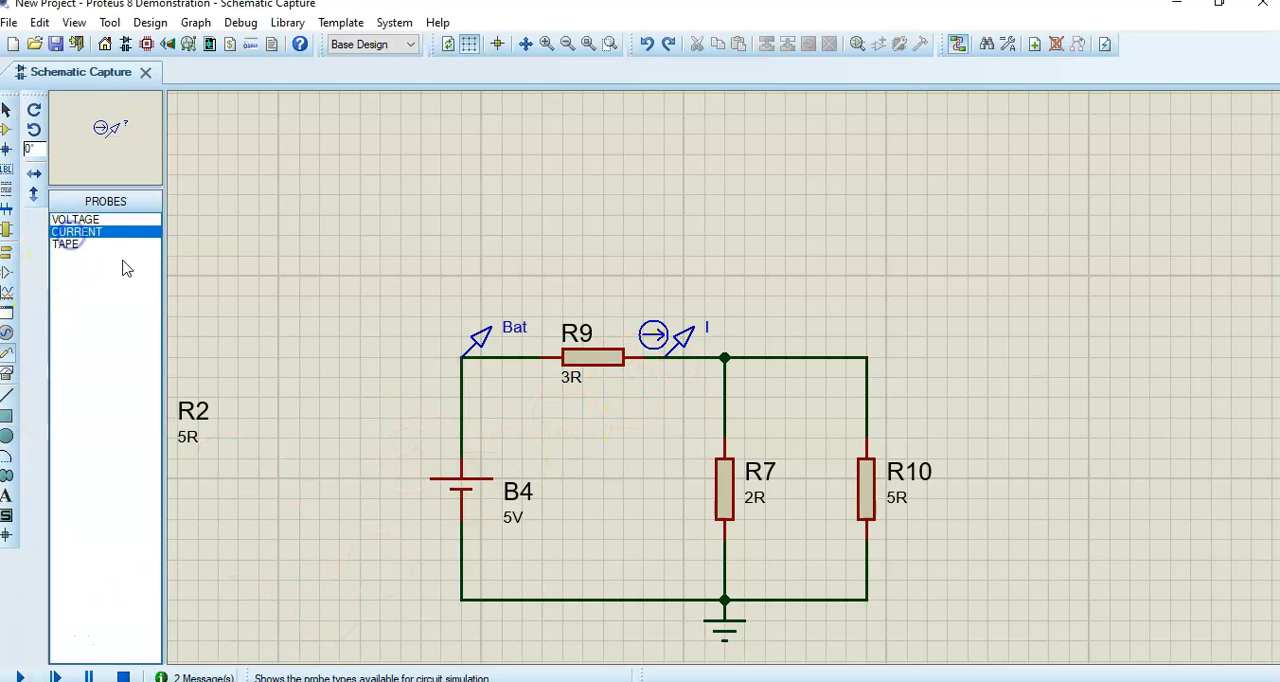
click(724, 397)
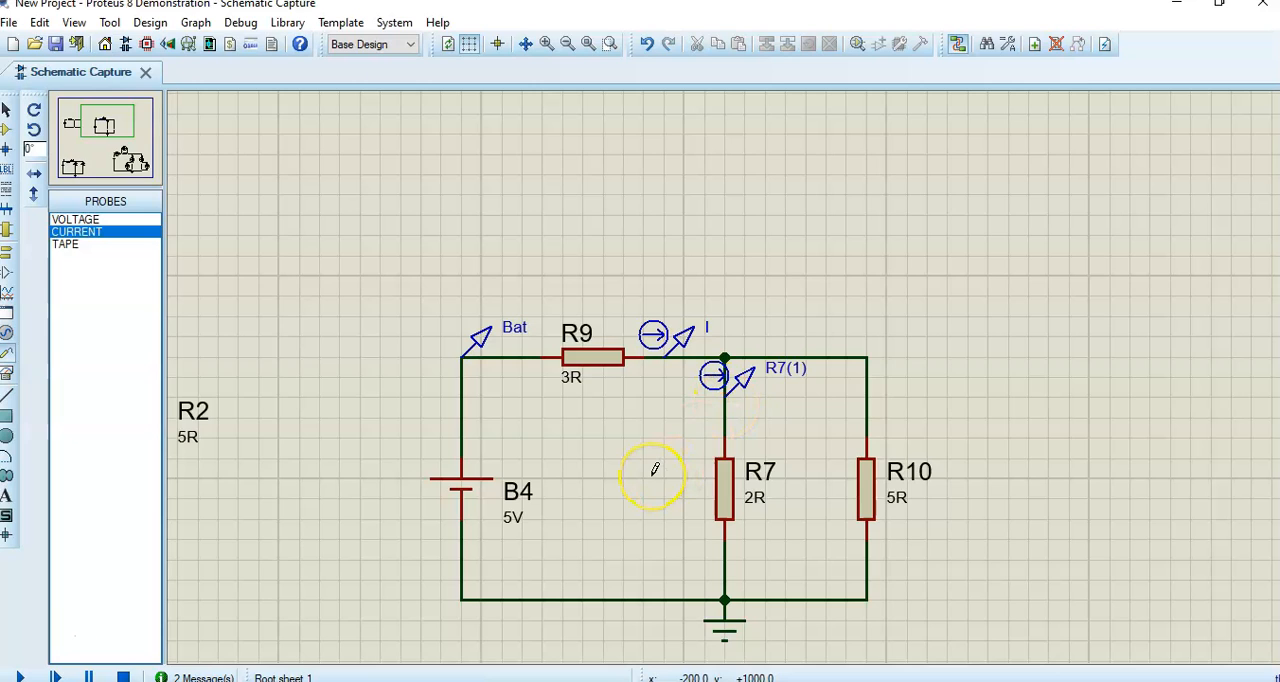
scroll(656, 470, up, 1)
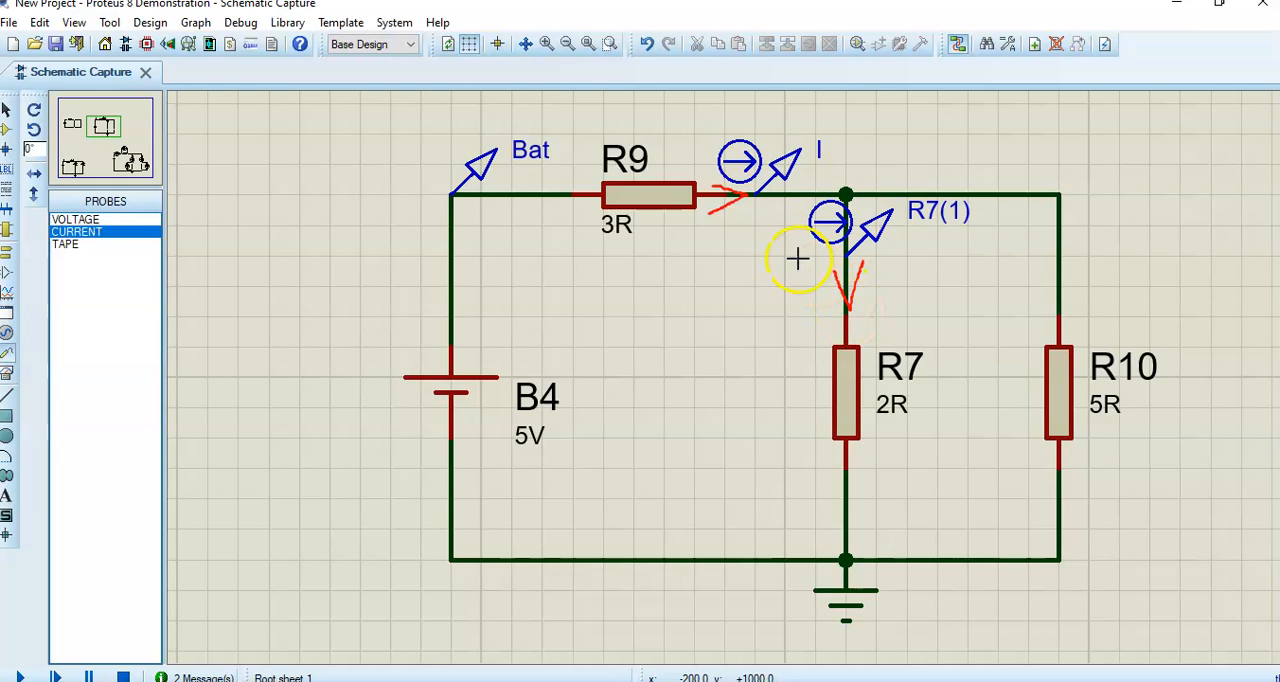
- Try to simulate the circuit, and rotate the current probe above R7 clockwise so its arrow follows the vertical wire
click(20, 676)
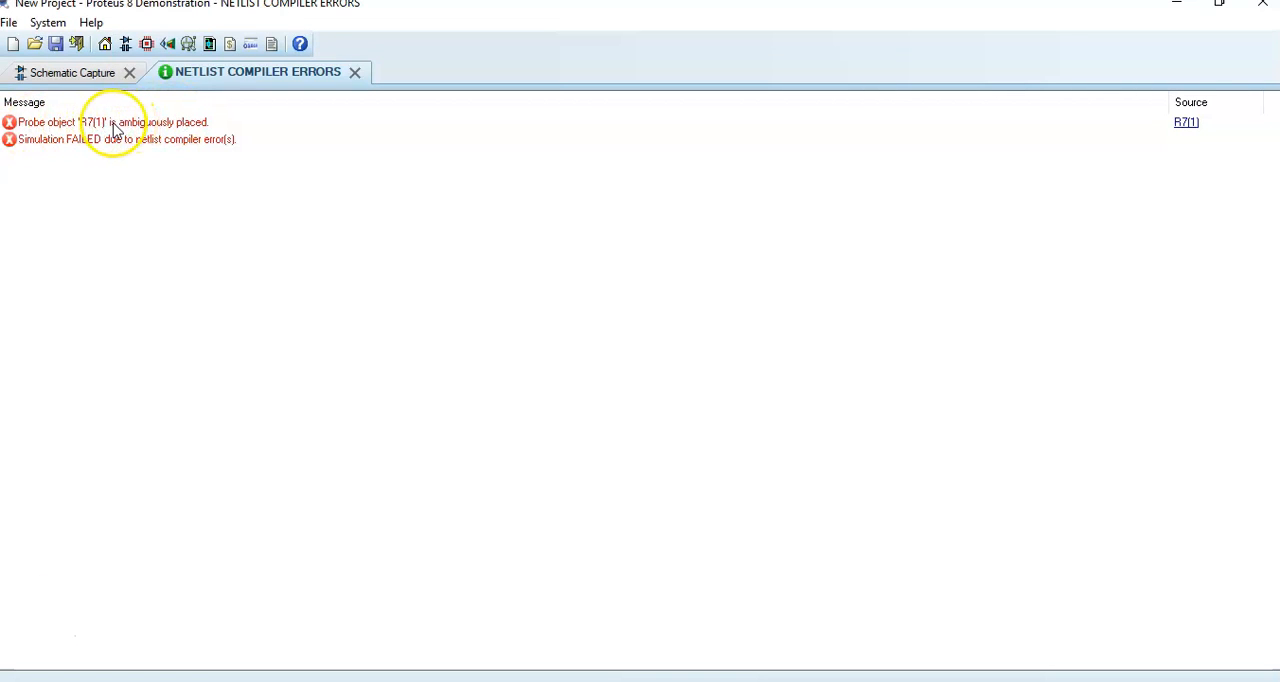
click(95, 73)
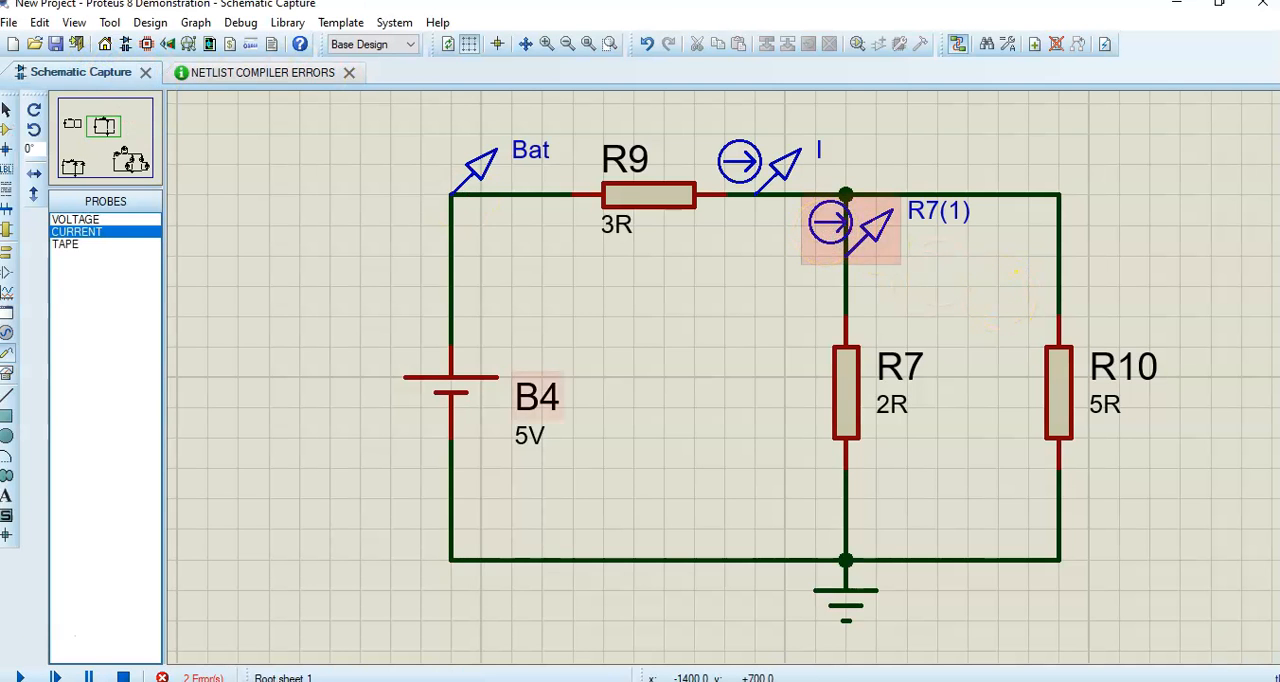
right_click(834, 218)
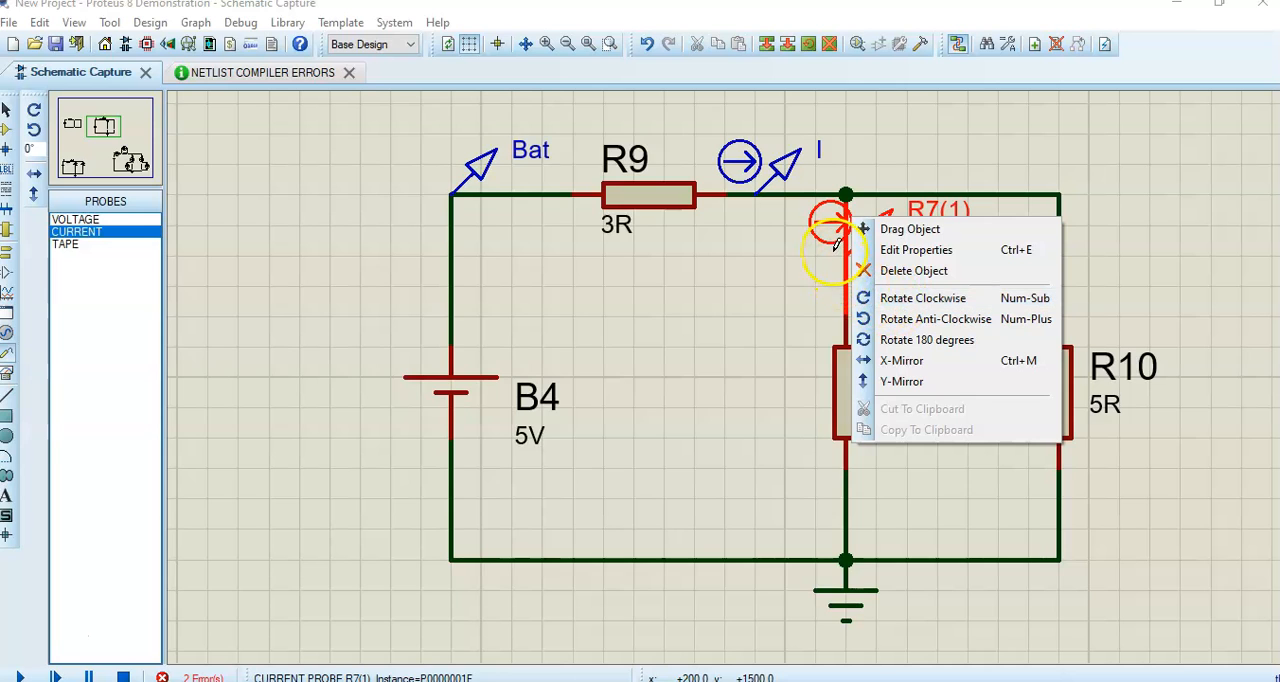
click(891, 298)
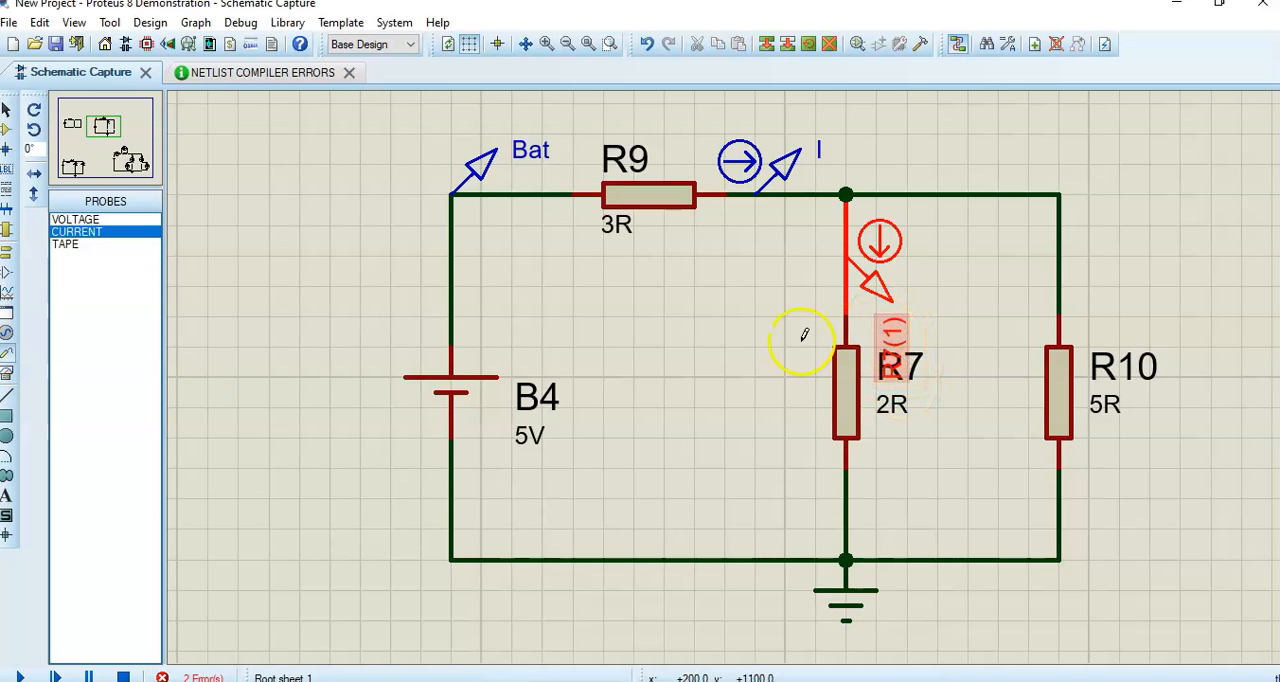
- Simulate the circuit, compare the B4 probe currents with the ammeters in the B1 circuit, and stop the simulation
click(20, 677)
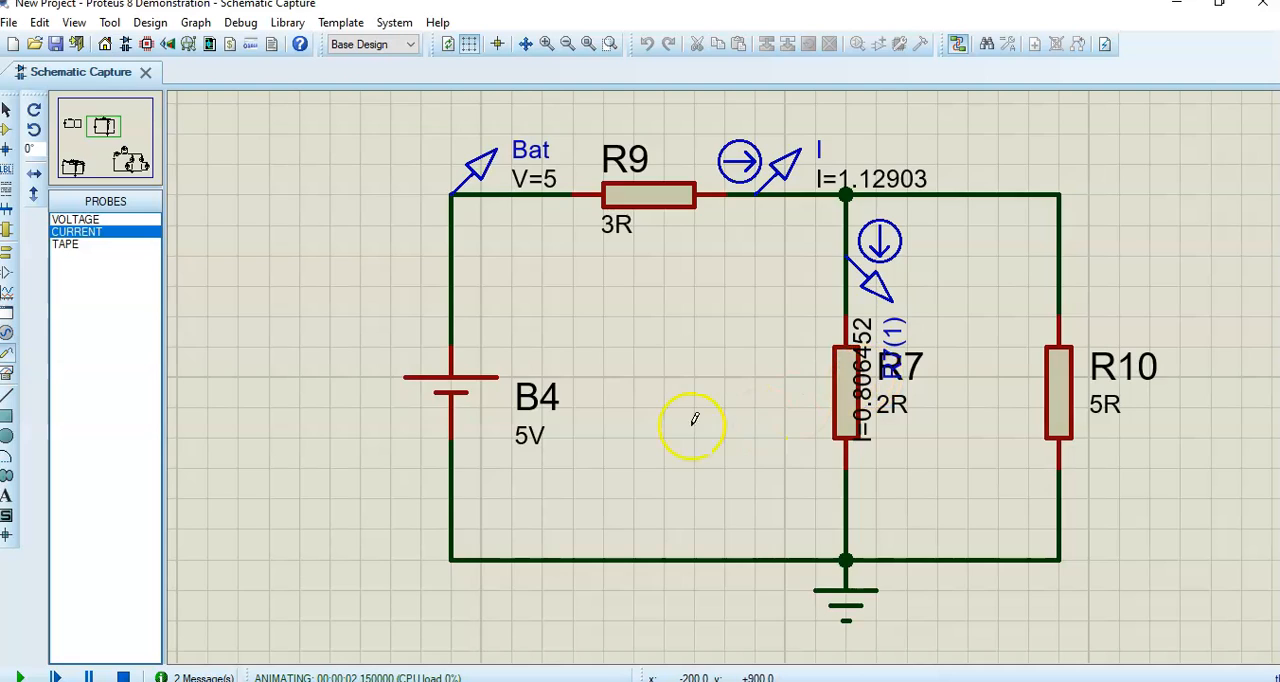
scroll(680, 412, down, 2)
scroll(673, 398, down, 1)
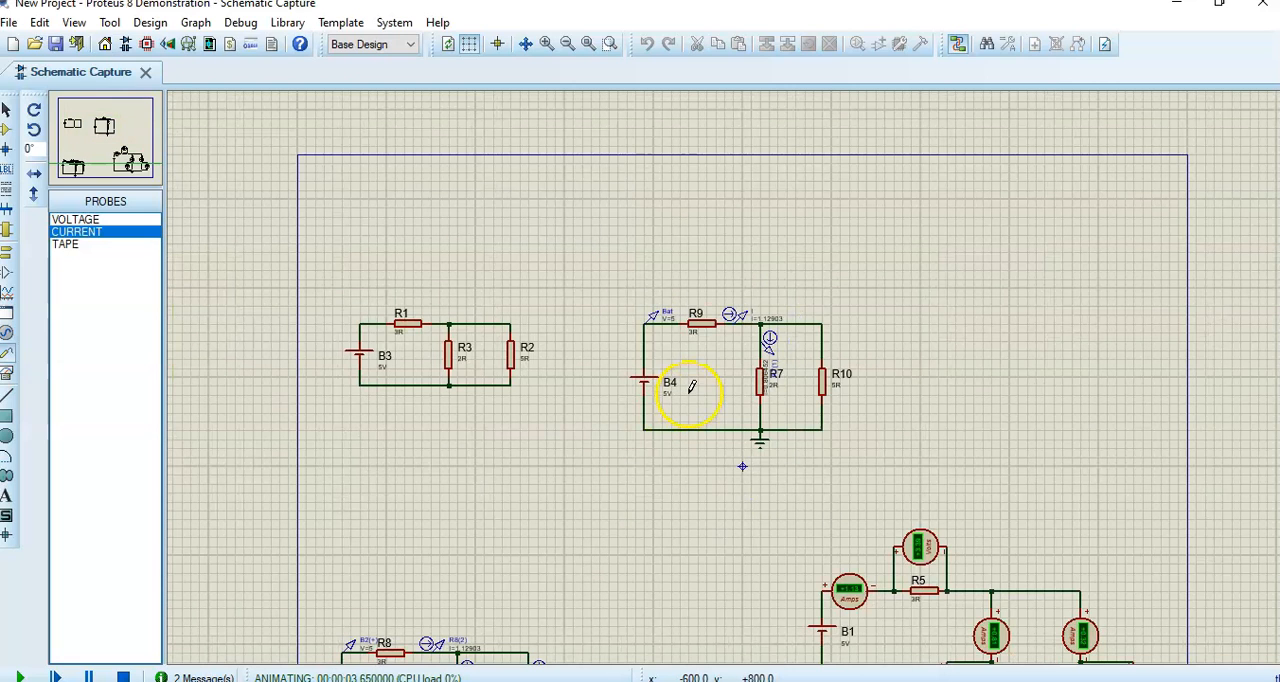
click(118, 158)
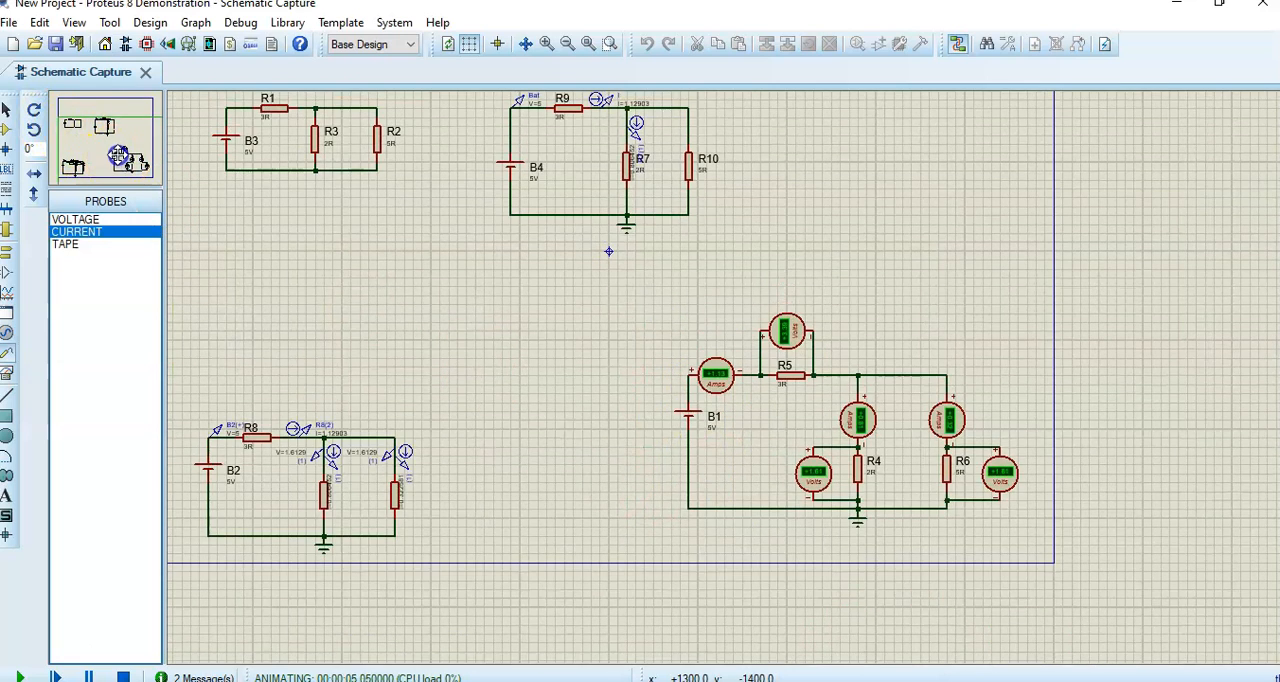
scroll(447, 215, up, 1)
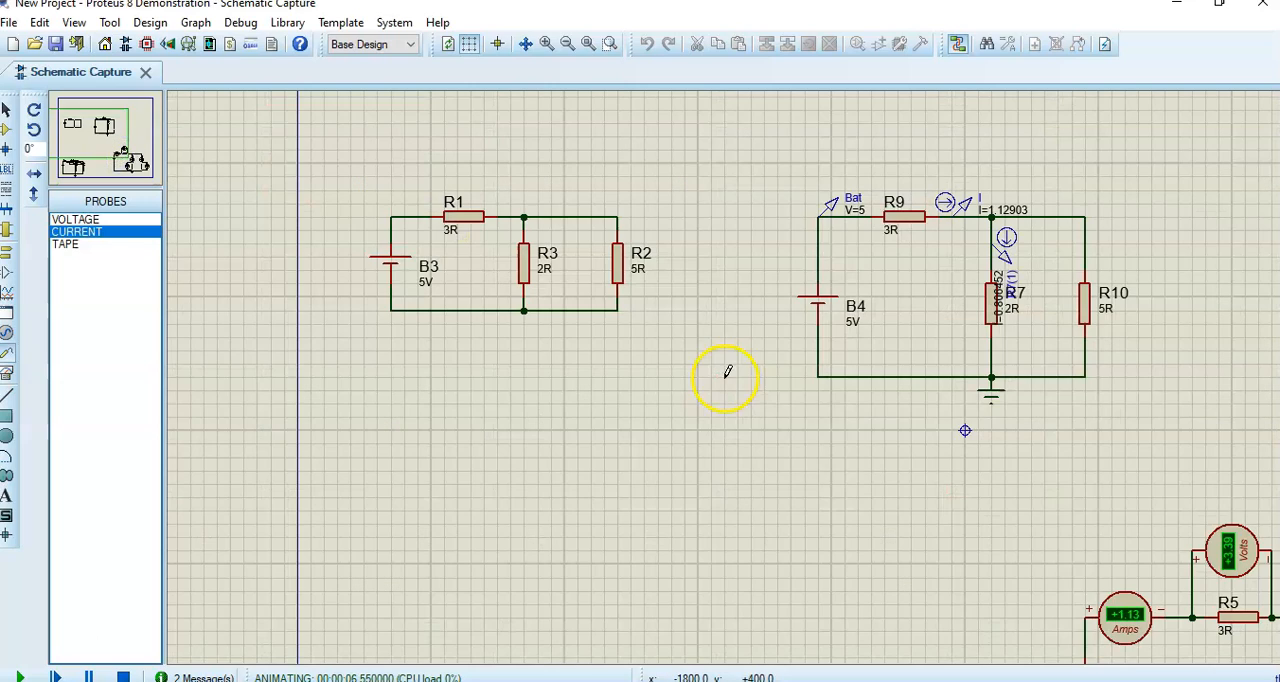
scroll(814, 420, down, 1)
scroll(729, 371, up, 2)
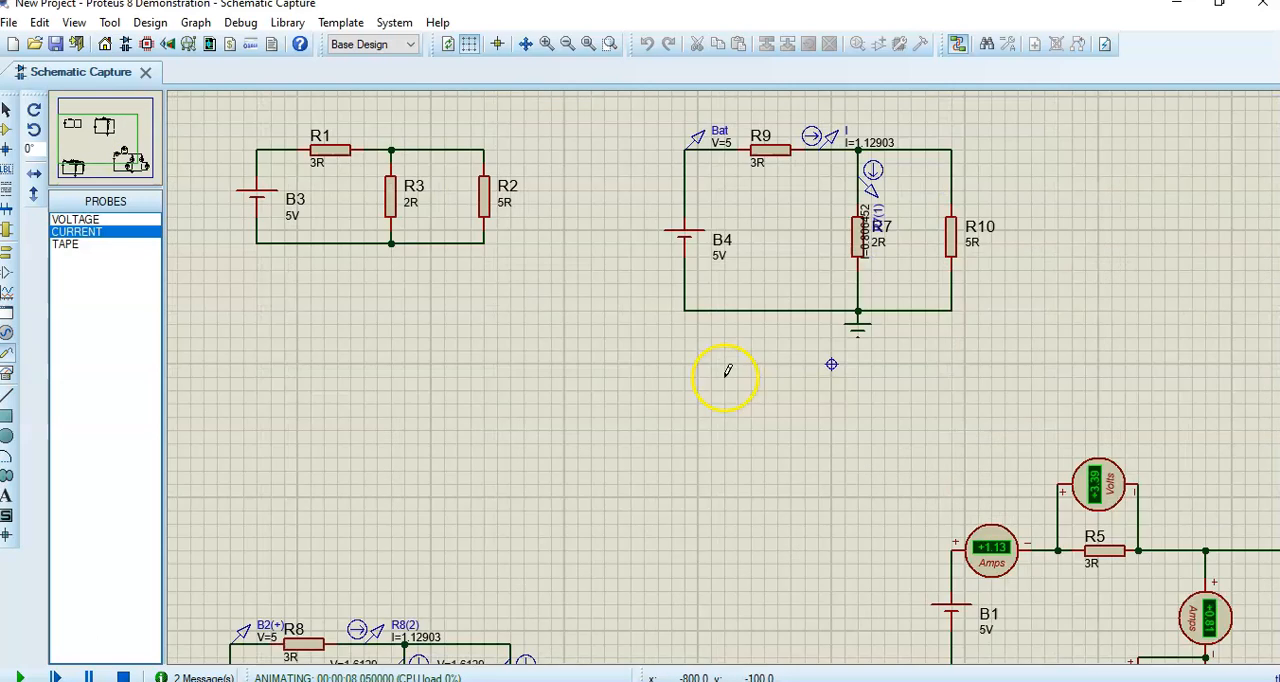
click(122, 160)
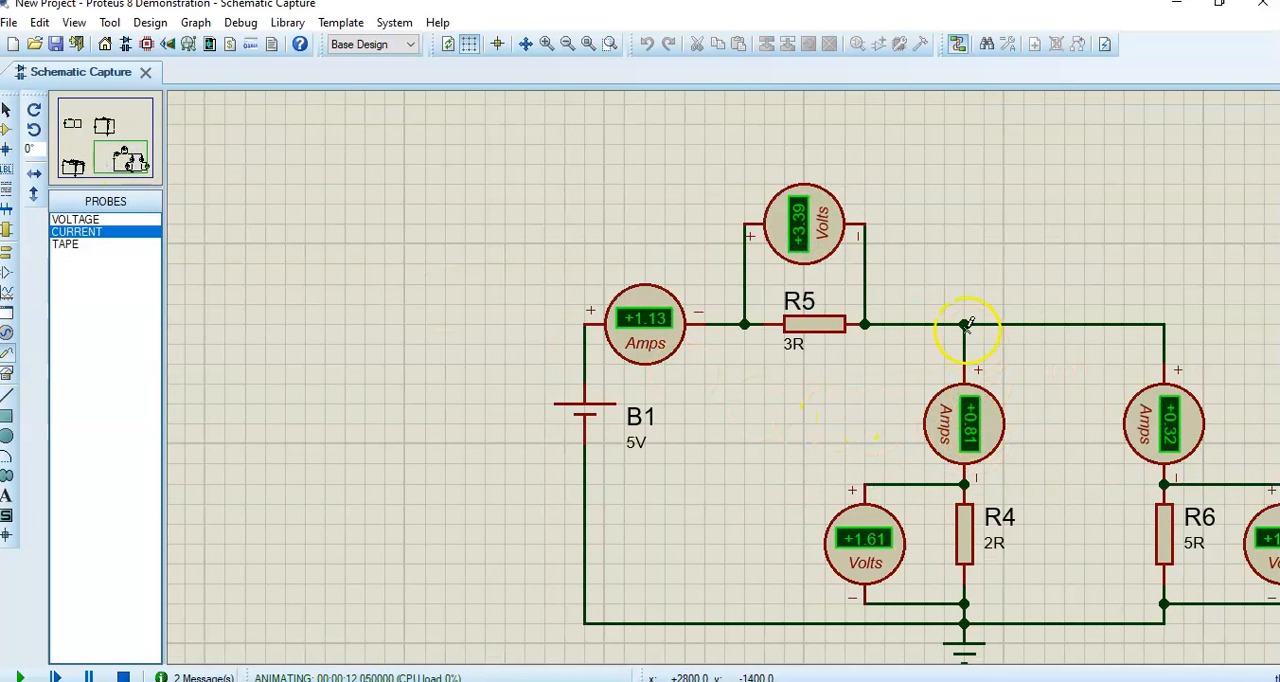
click(108, 124)
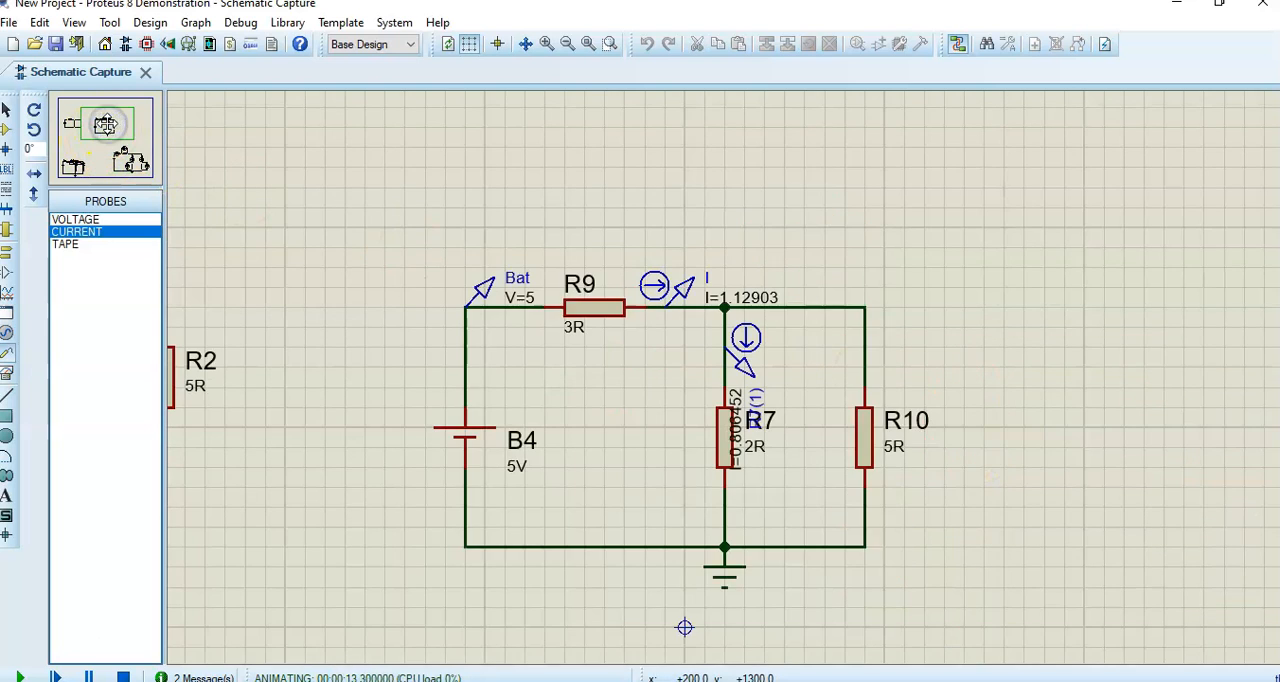
click(106, 125)
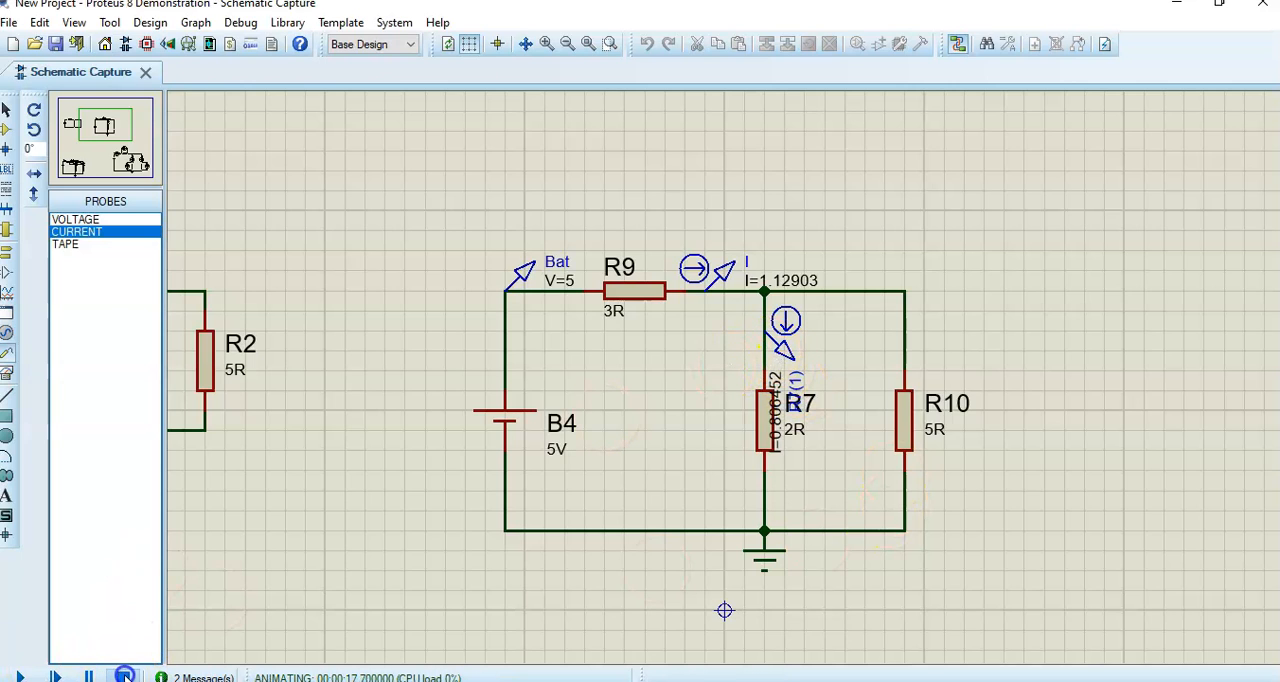
click(123, 677)
- Place a voltage probe on the vertical wire above R7, just below the upper node
click(75, 219)
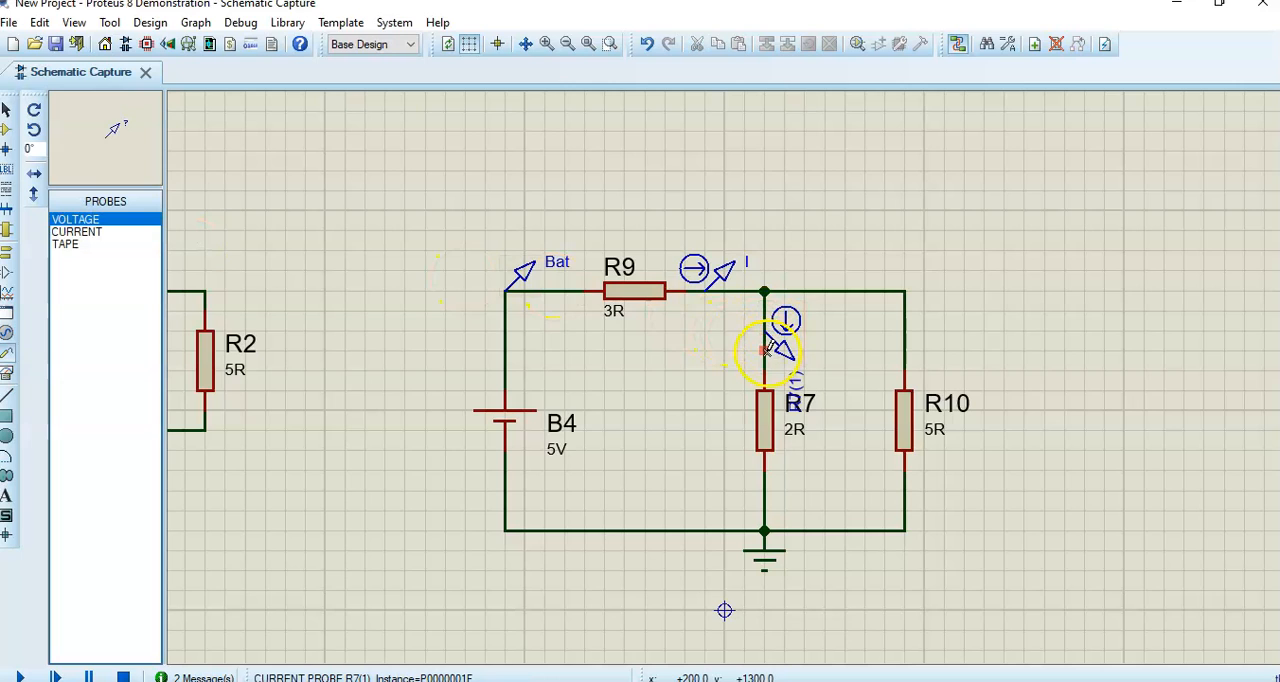
click(766, 295)
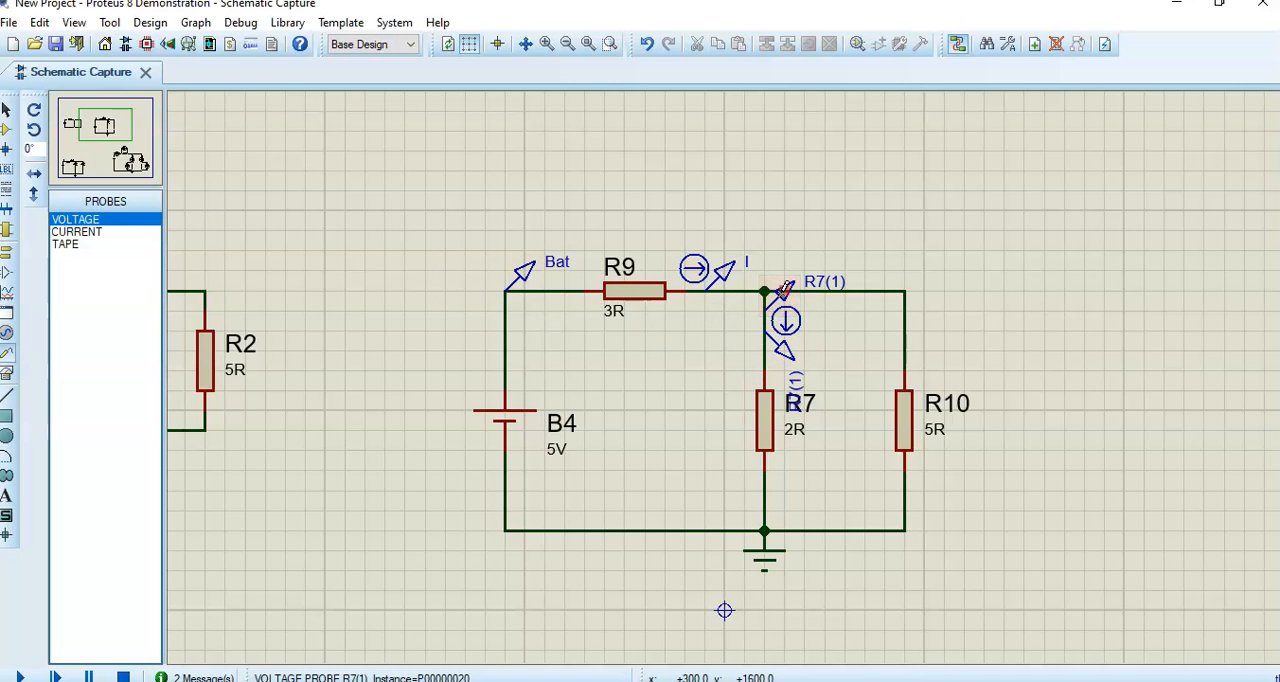
- Try Y-mirroring and X-mirroring the voltage probe above R7, and undo the mirroring
right_click(785, 290)
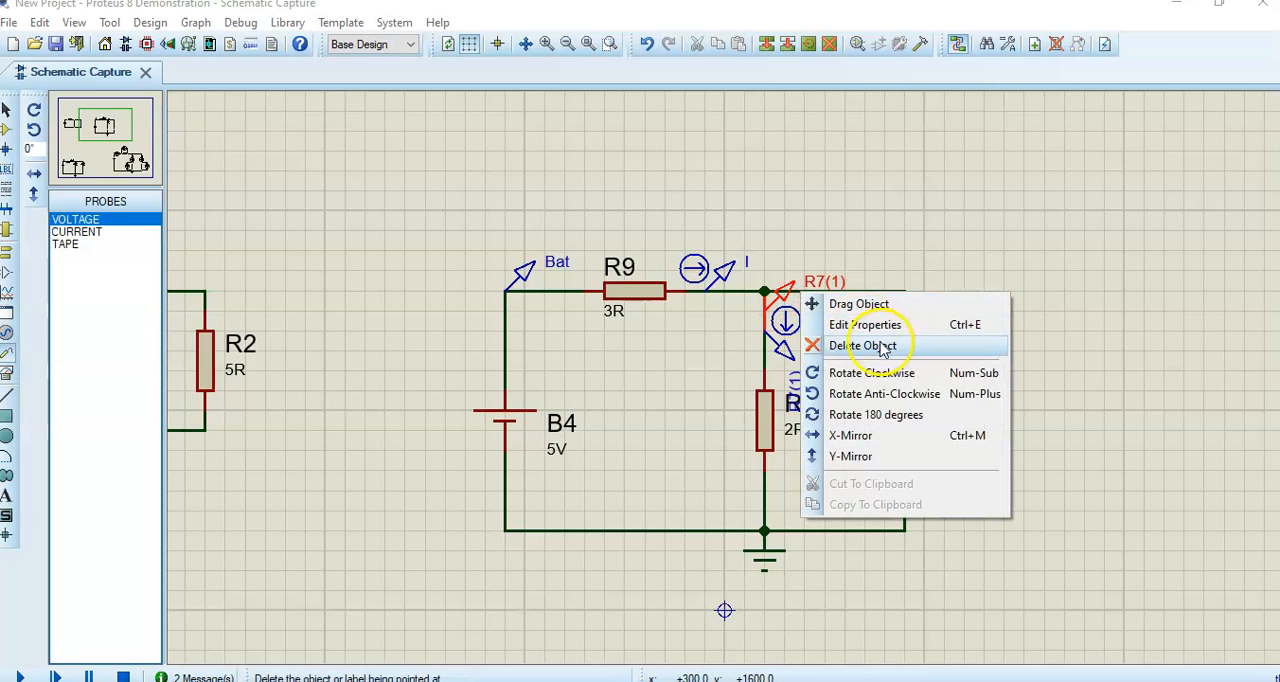
click(843, 457)
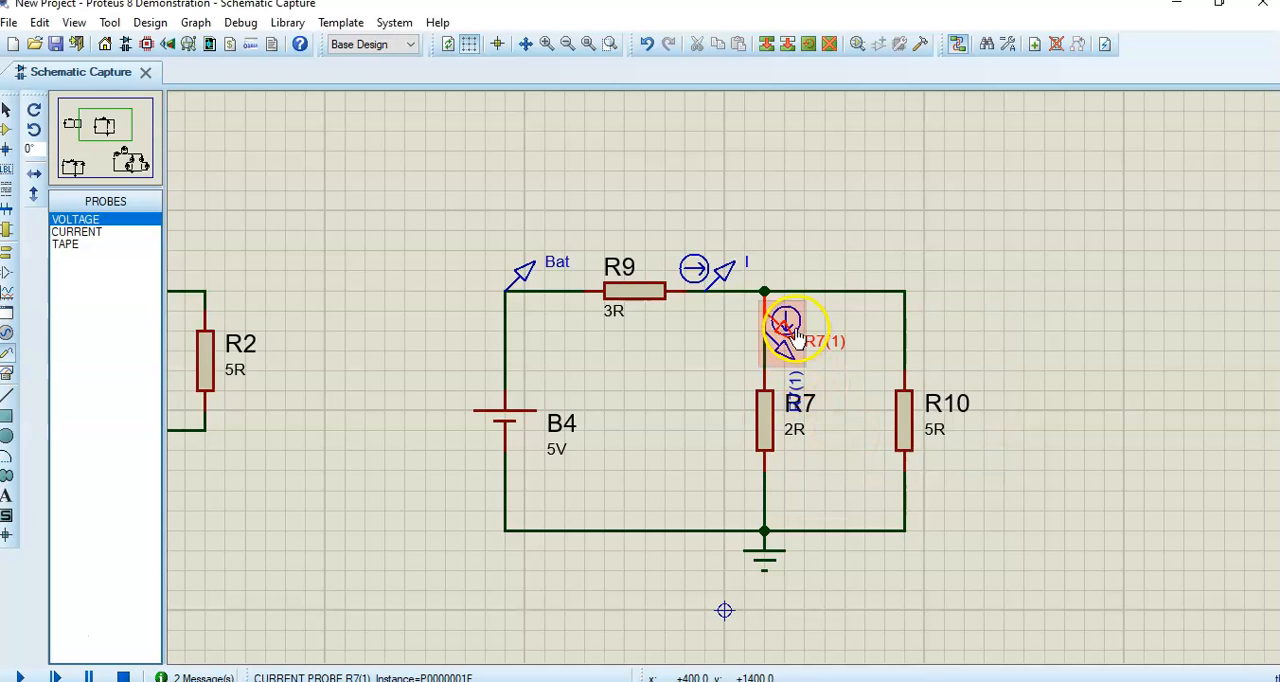
right_click(780, 295)
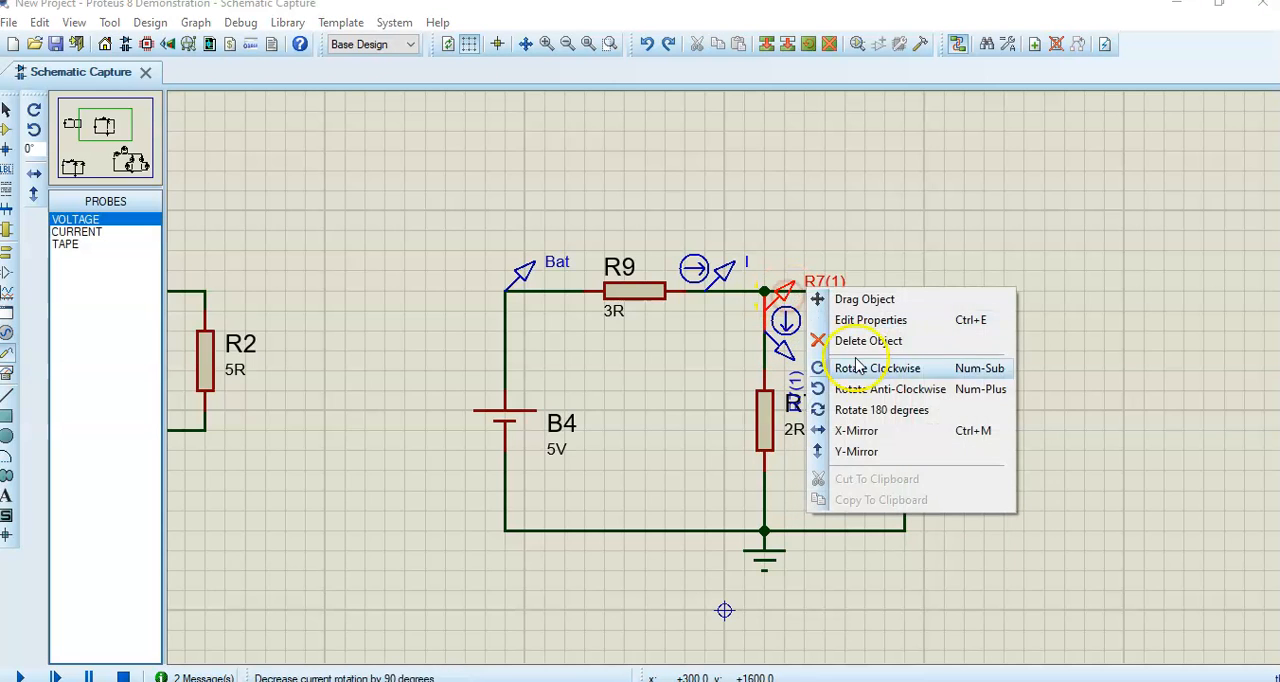
click(858, 432)
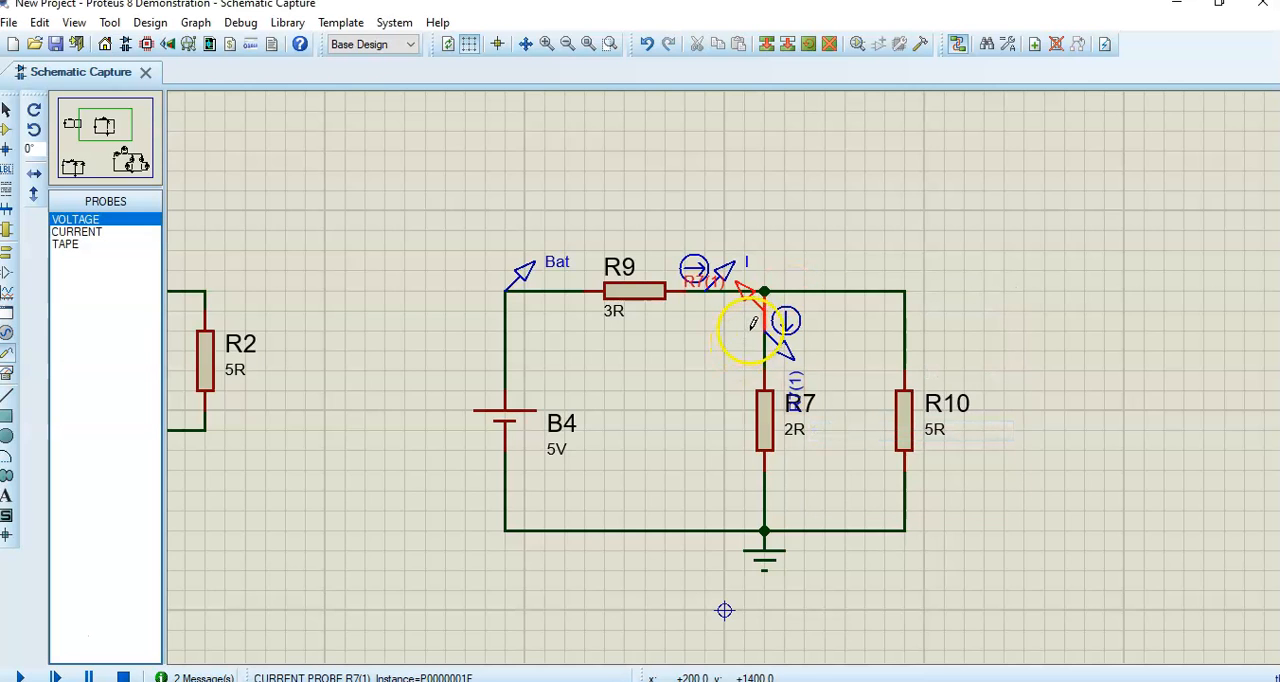
key(ctrl+z)
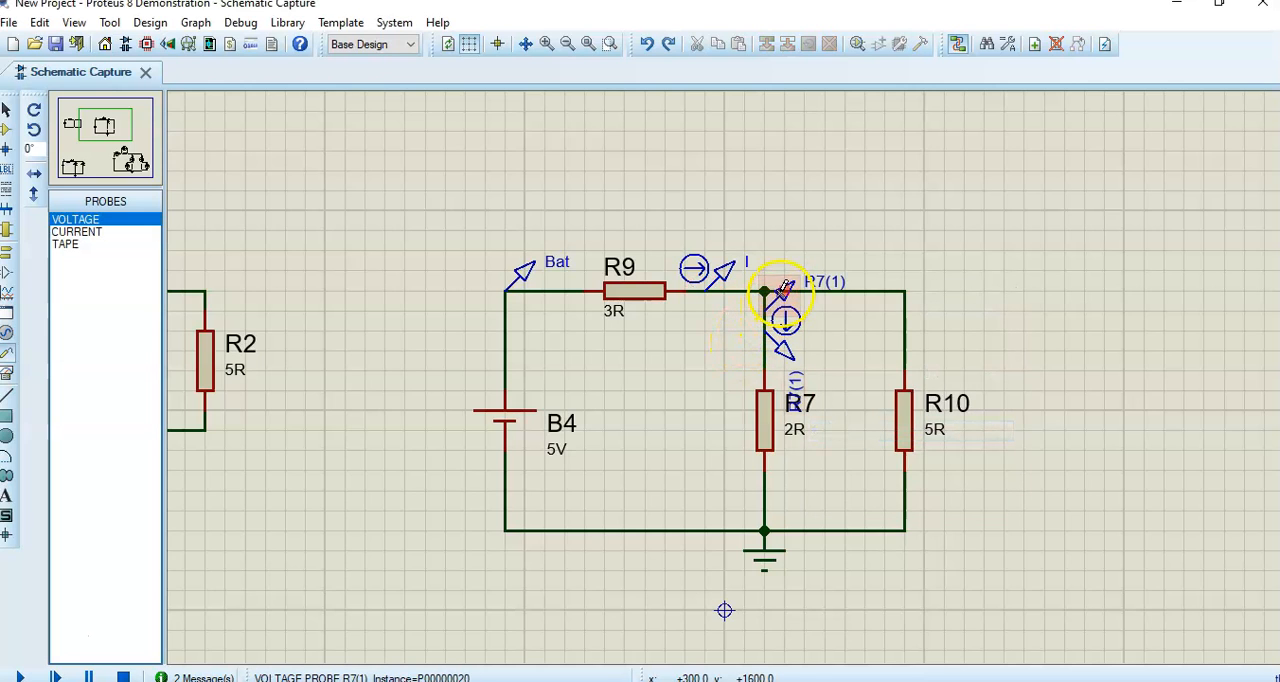
- Rotate the voltage probe above R7 anti-clockwise twice so it points away from the neighbouring current probe
right_click(784, 288)
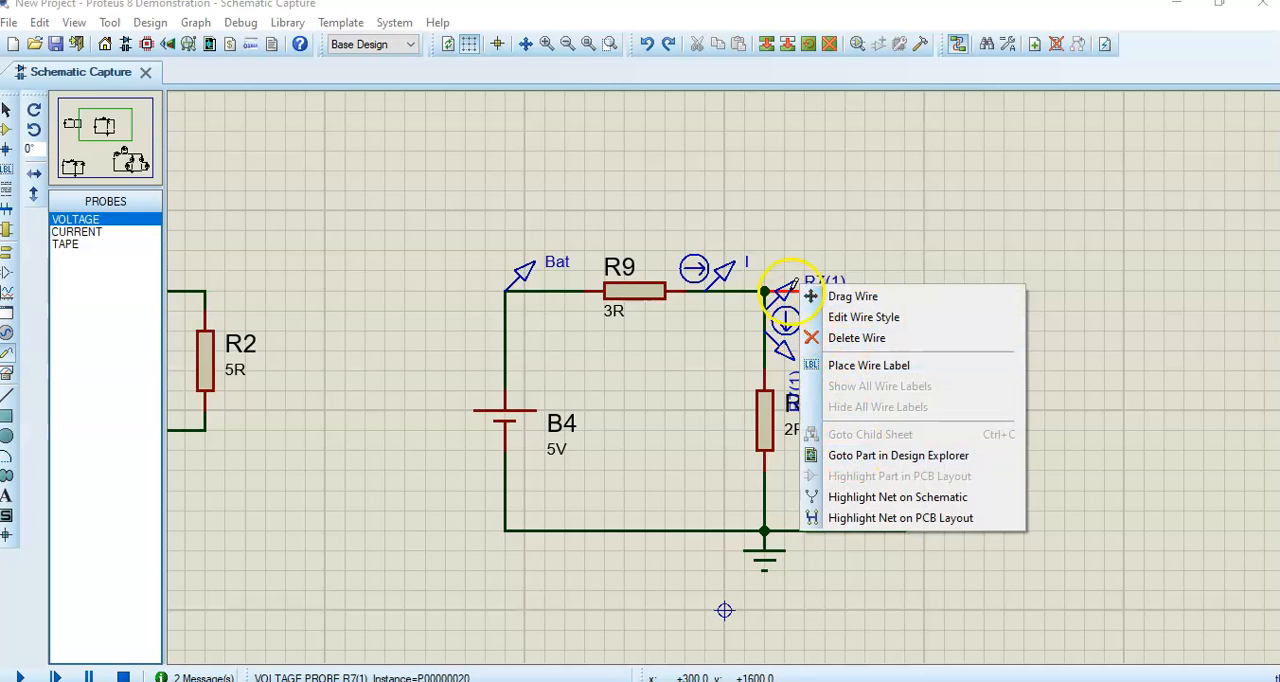
click(863, 317)
click(766, 420)
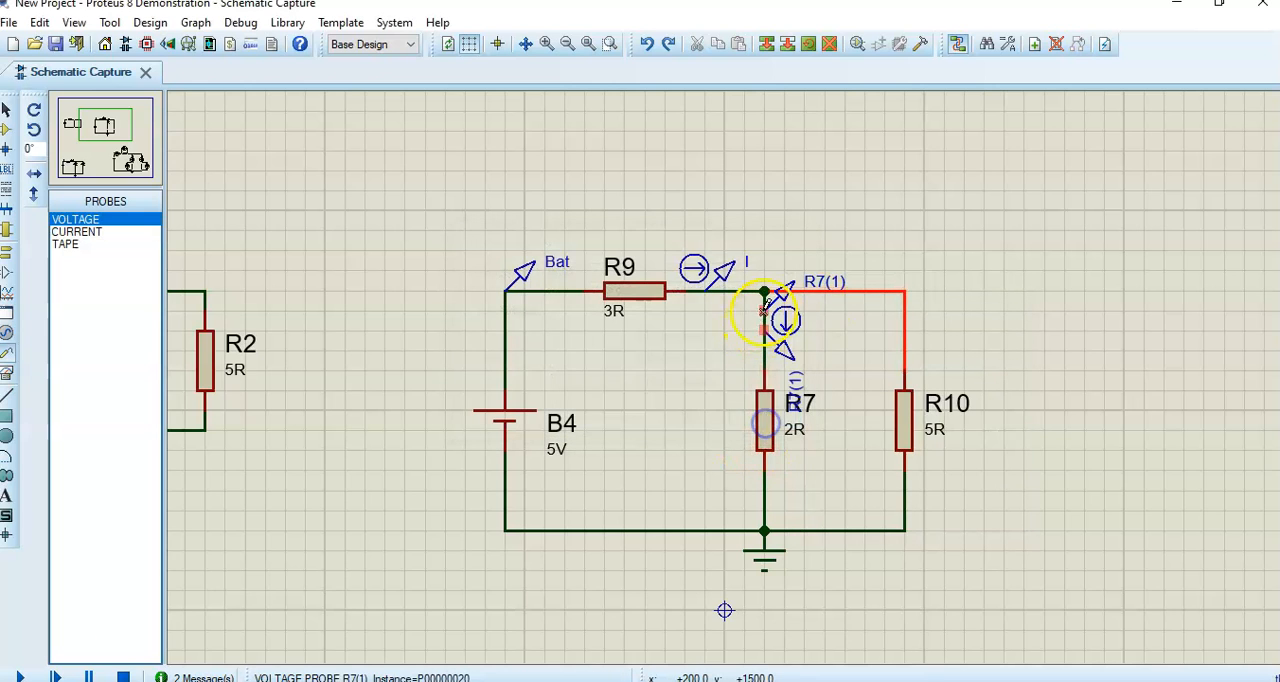
click(778, 314)
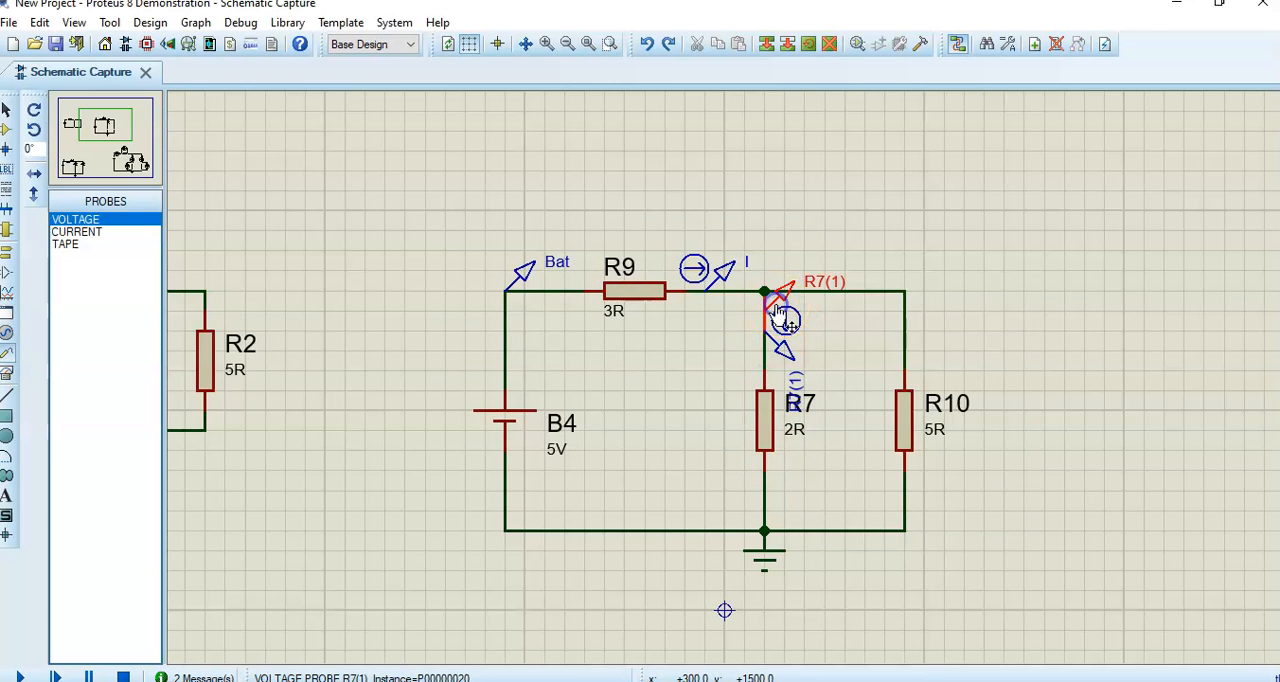
right_click(785, 318)
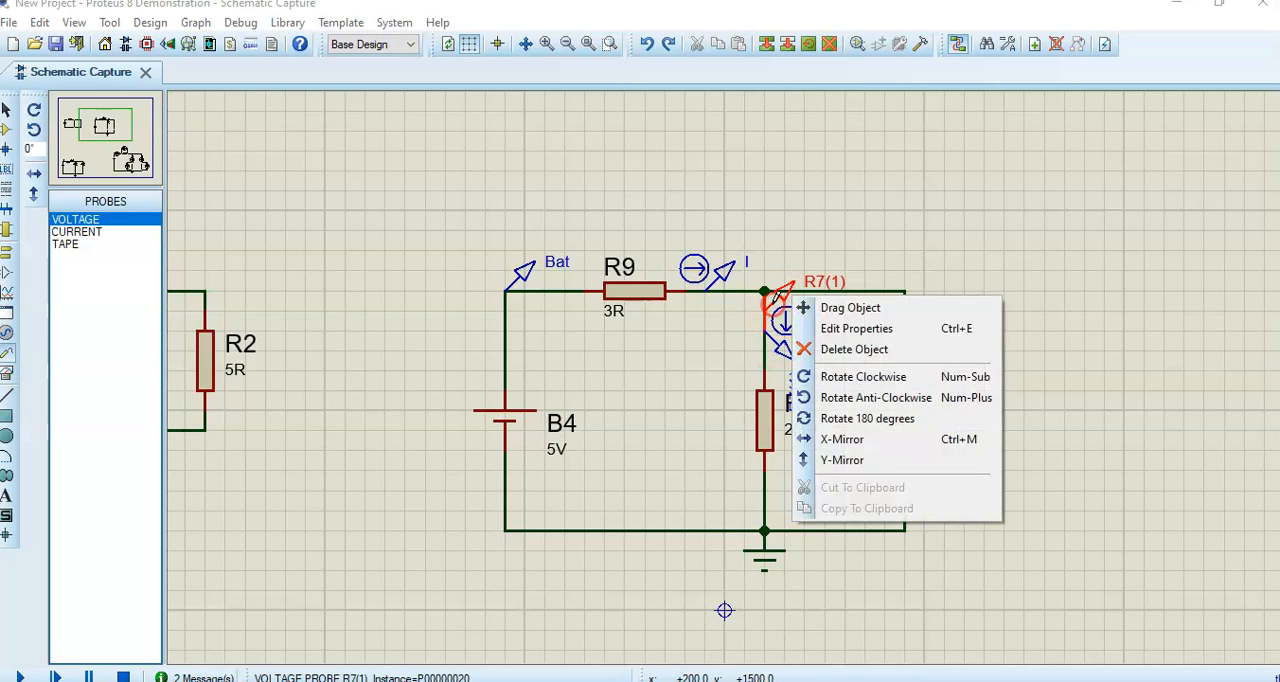
click(845, 398)
right_click(745, 291)
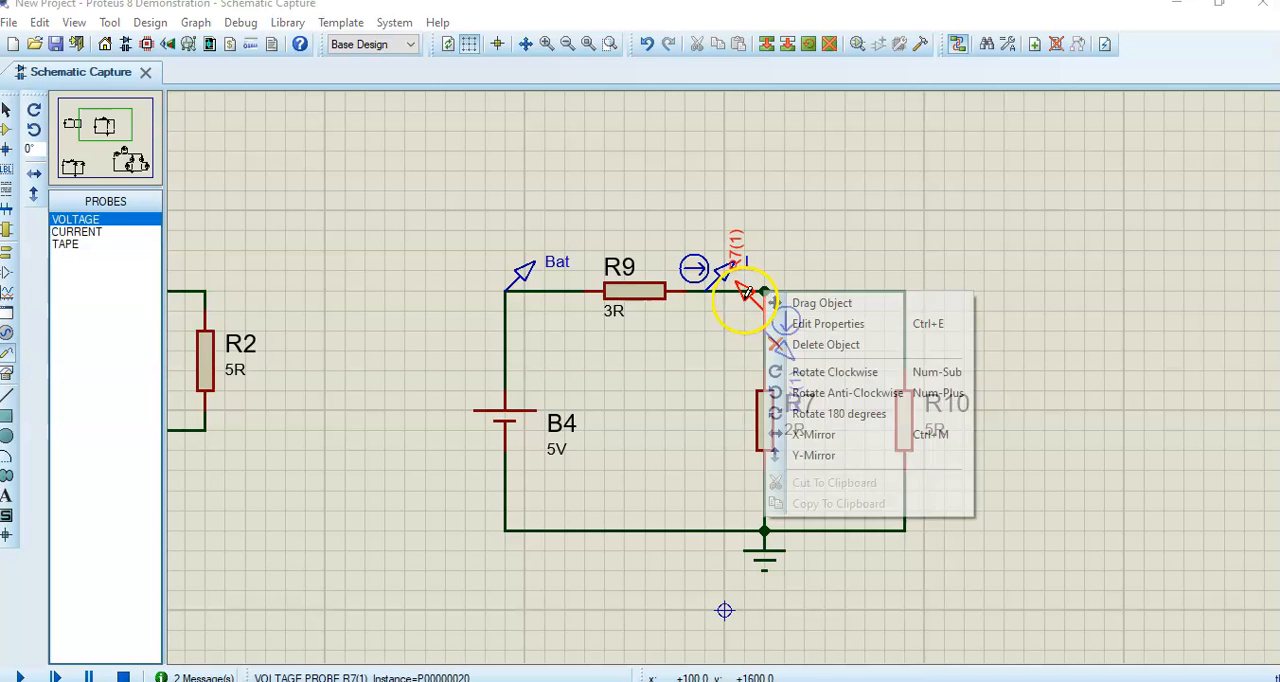
click(815, 392)
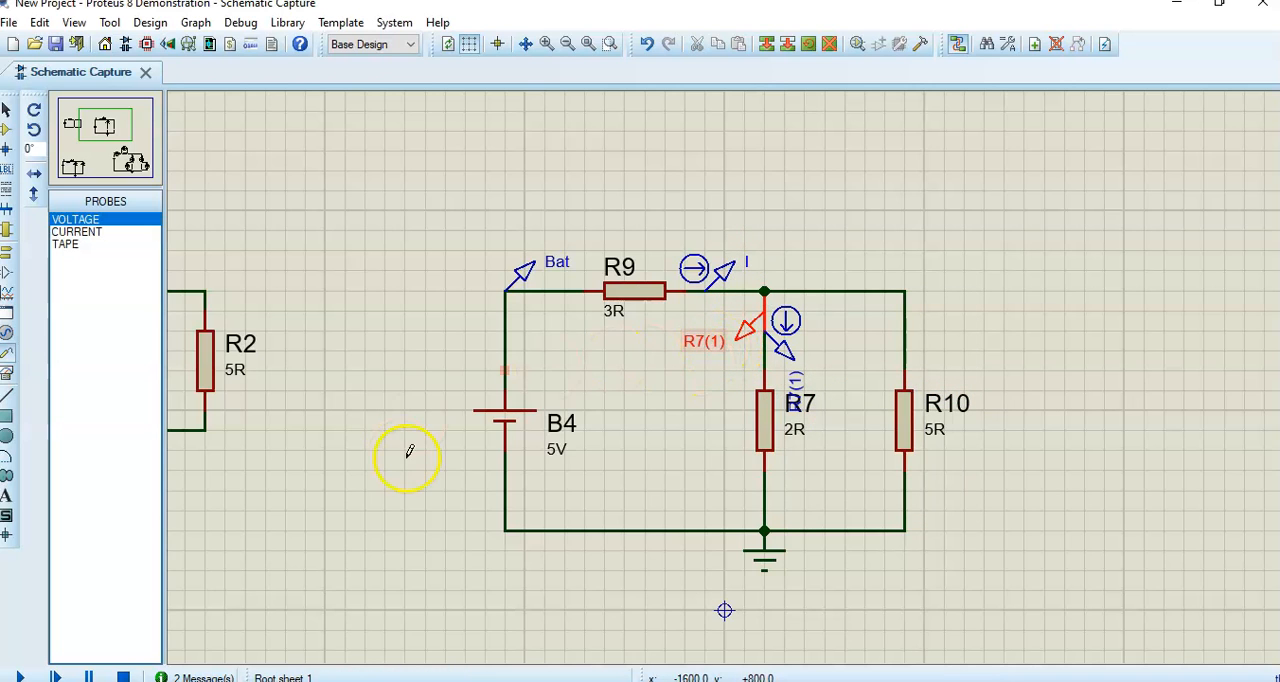
- Simulate the circuit to read the voltage probe above R7, and stop the simulation
click(19, 676)
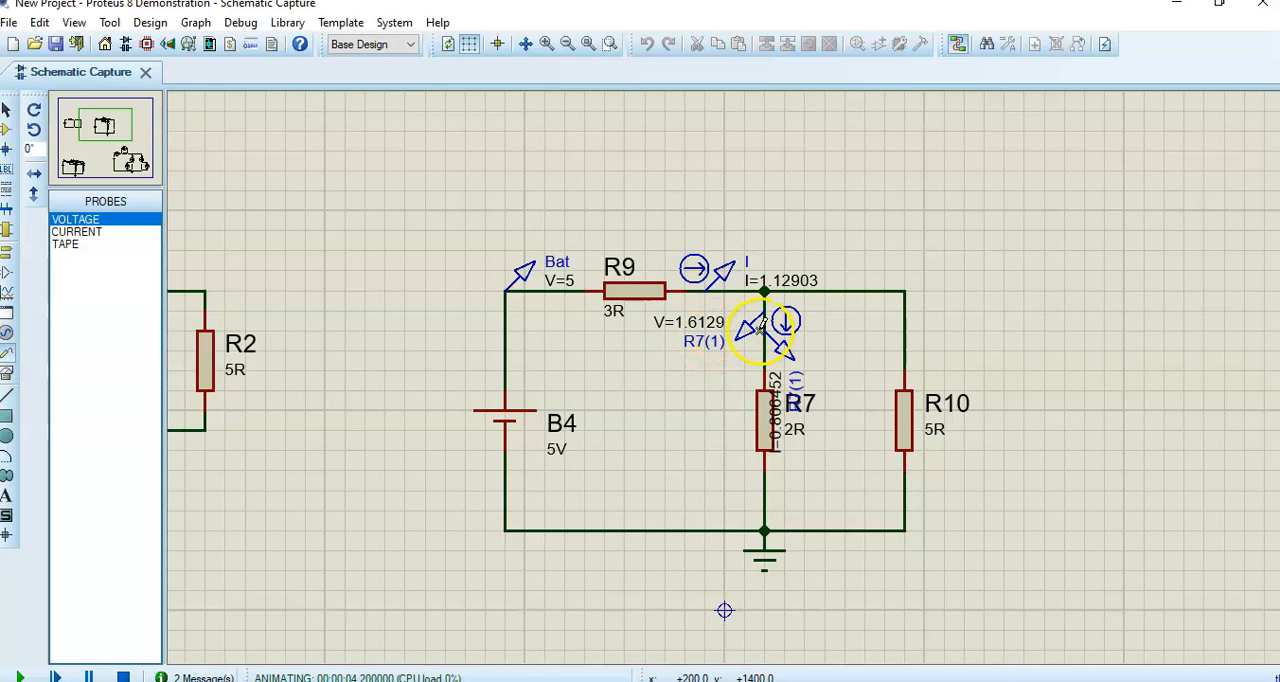
click(123, 677)
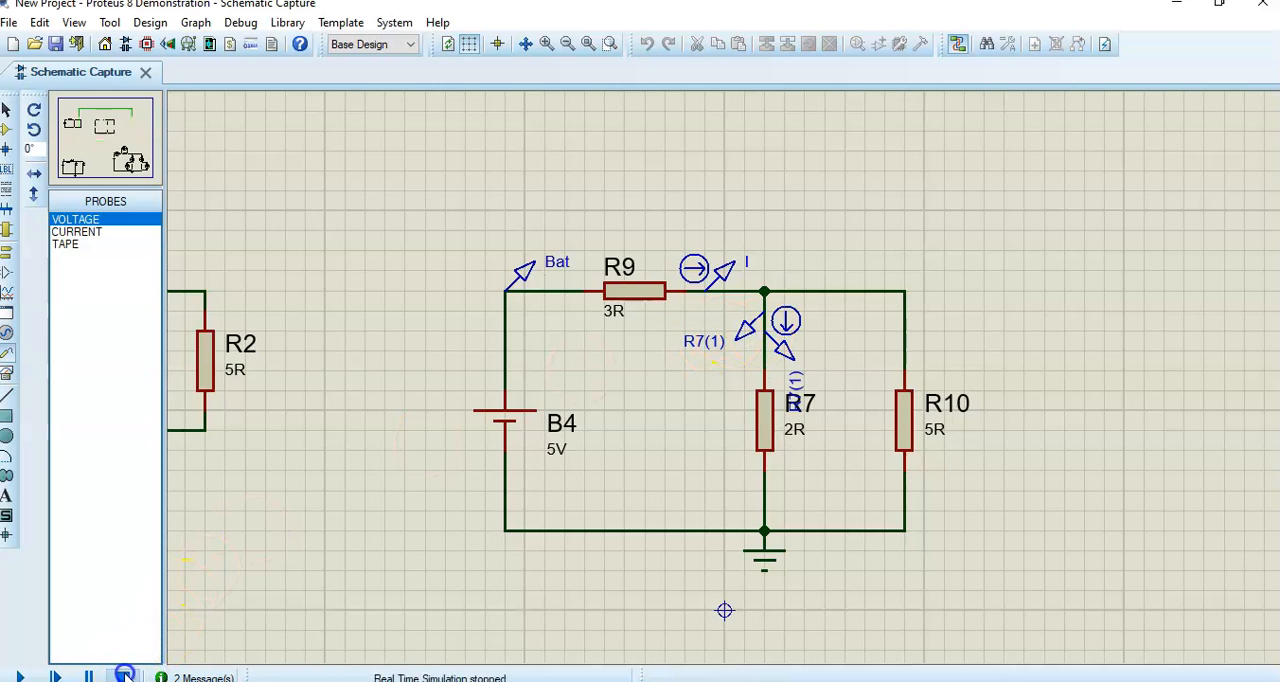
- Place a current probe on the vertical wire above R10 and rotate it clockwise so its arrow follows the wire
click(77, 232)
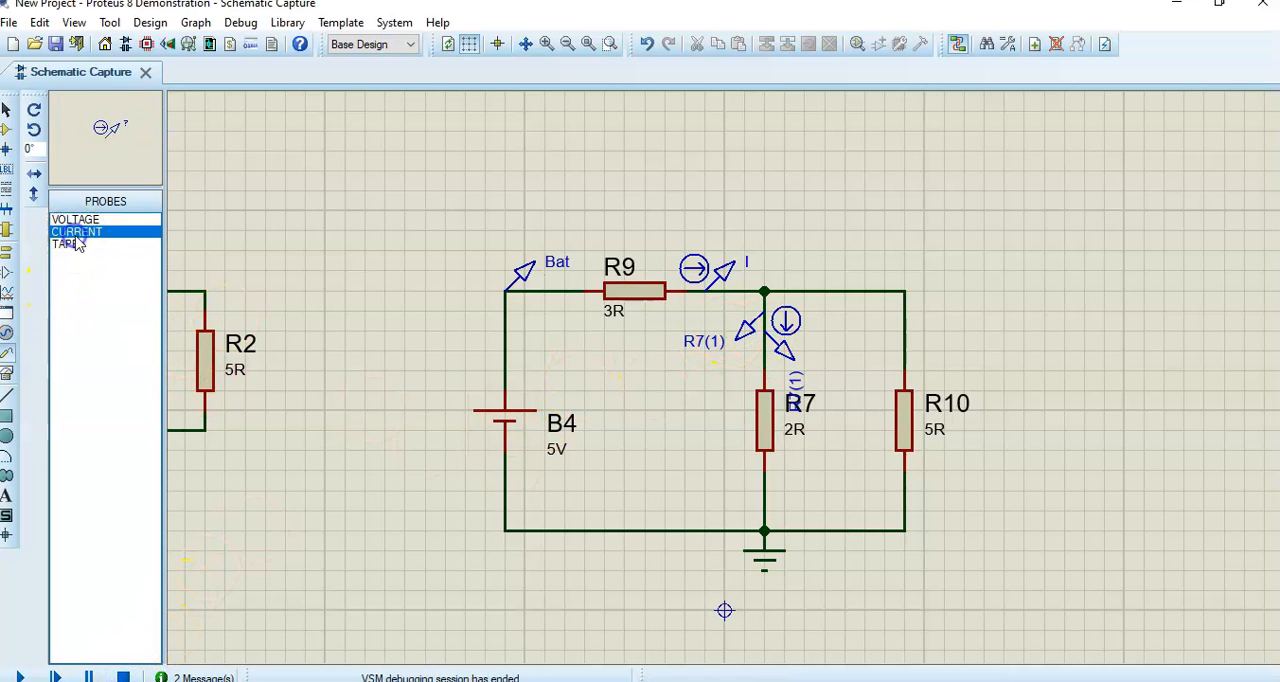
click(906, 306)
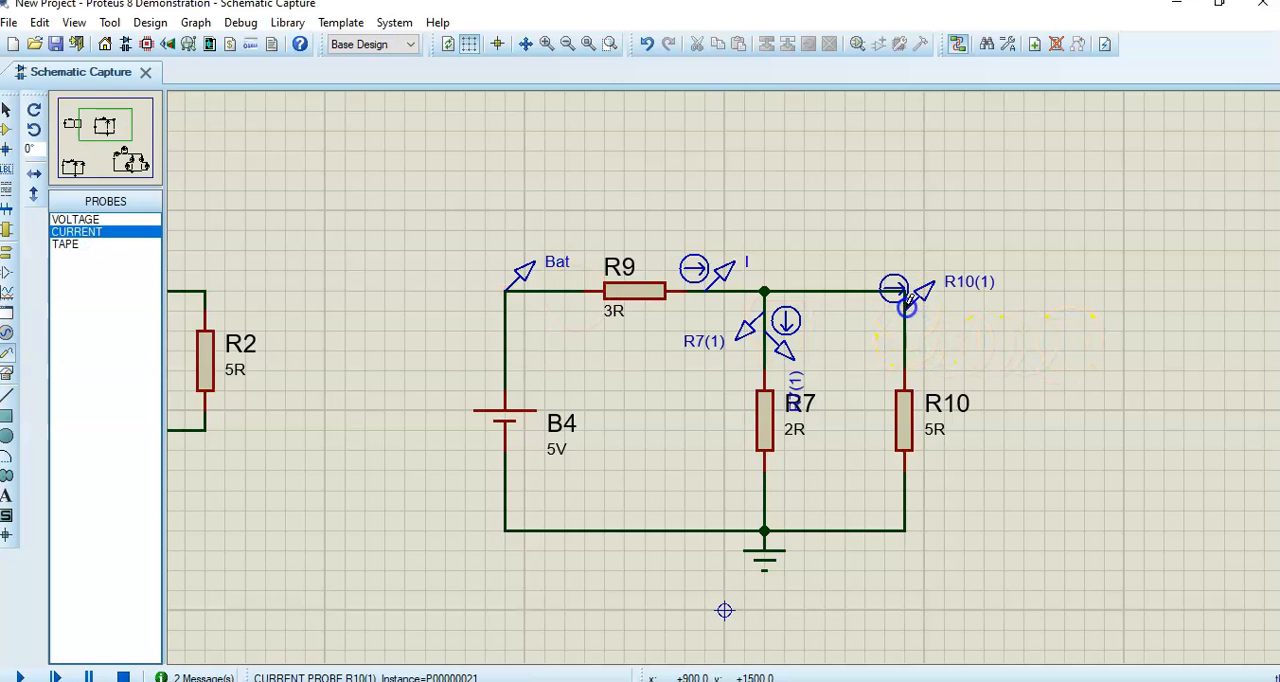
click(907, 298)
right_click(910, 292)
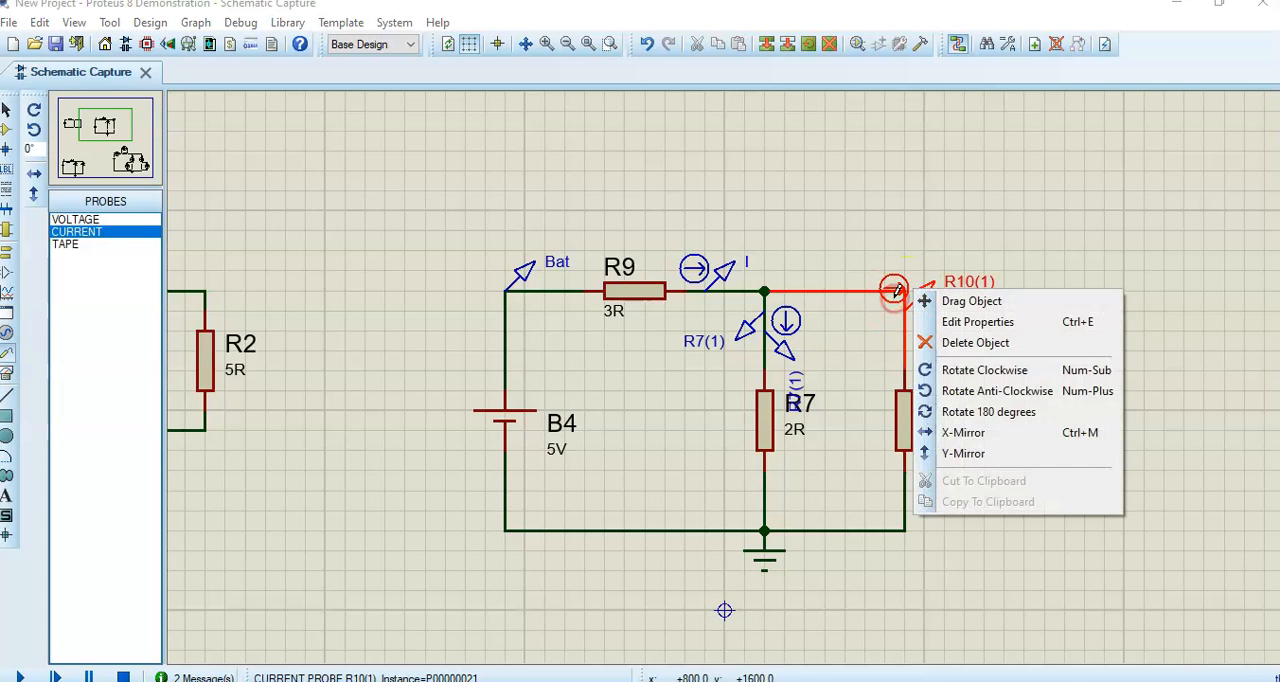
click(976, 378)
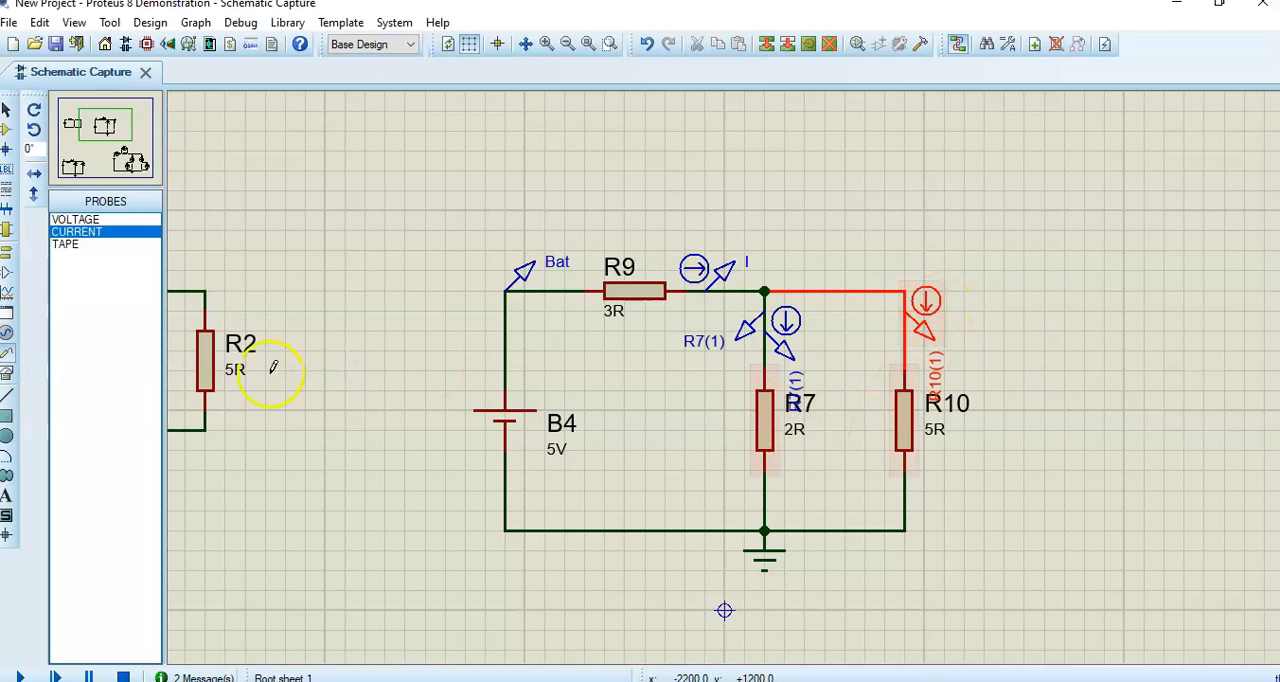
- Place a voltage probe on the horizontal wire between the upper node and R10
click(75, 219)
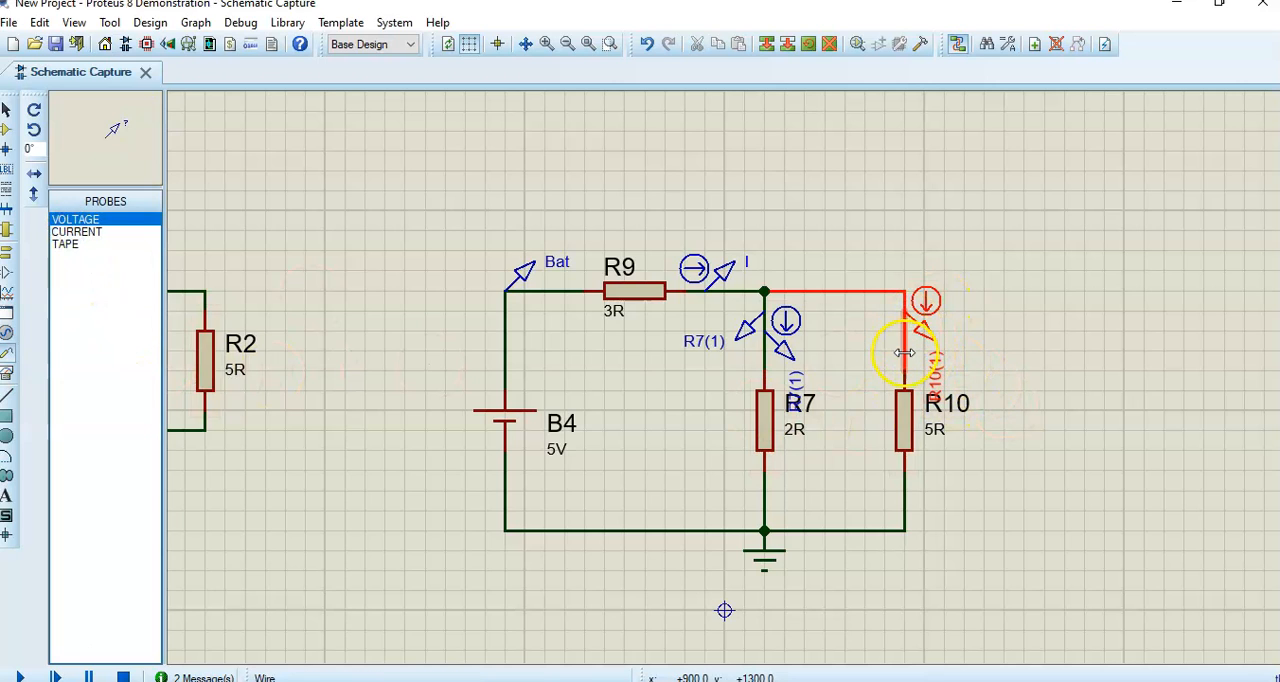
click(75, 244)
click(75, 219)
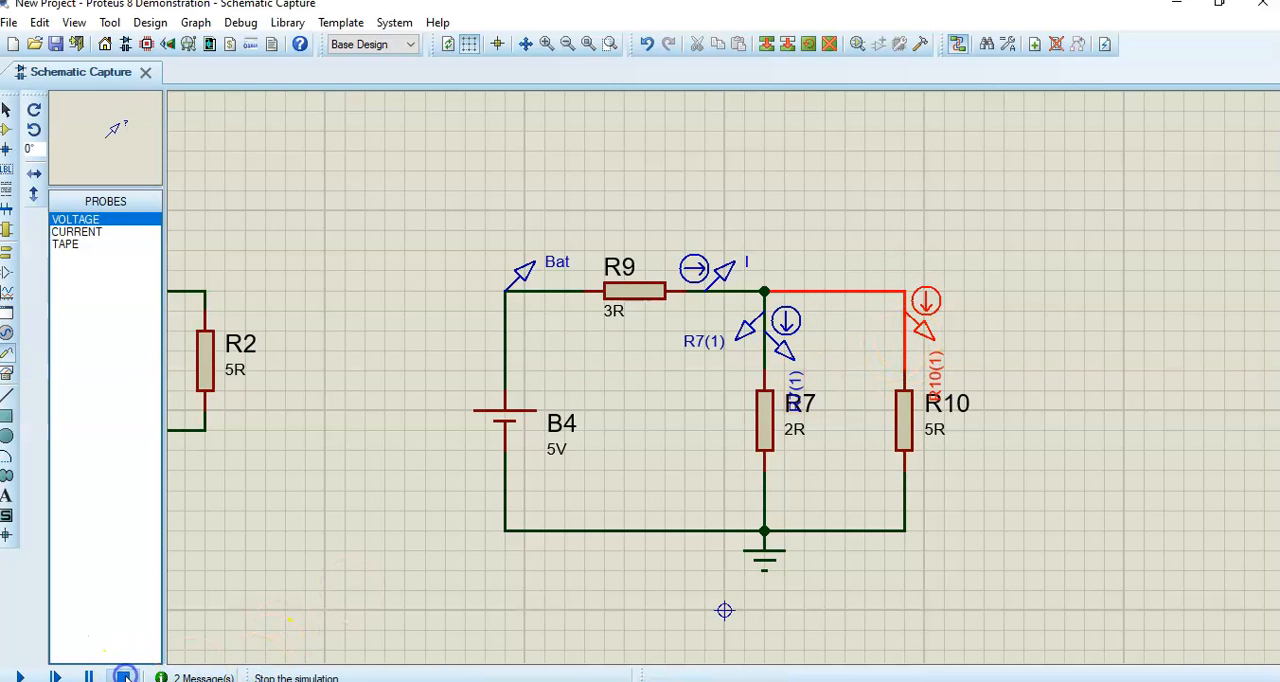
double_click(908, 371)
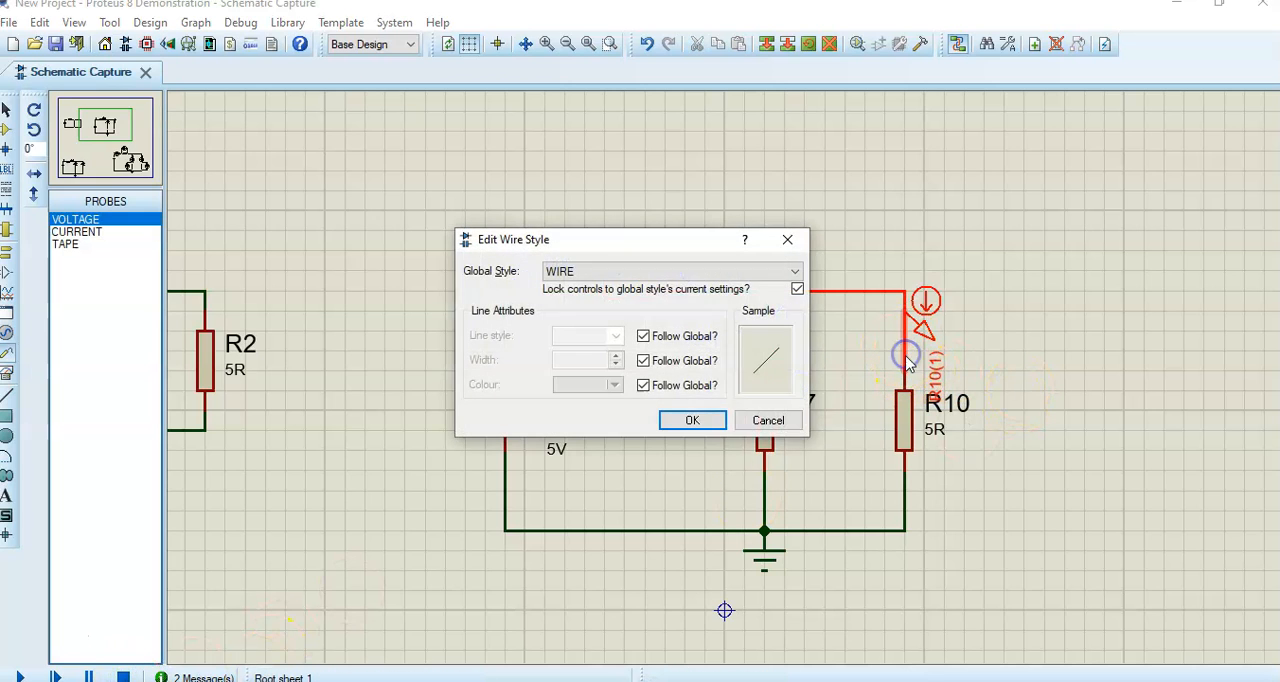
click(767, 420)
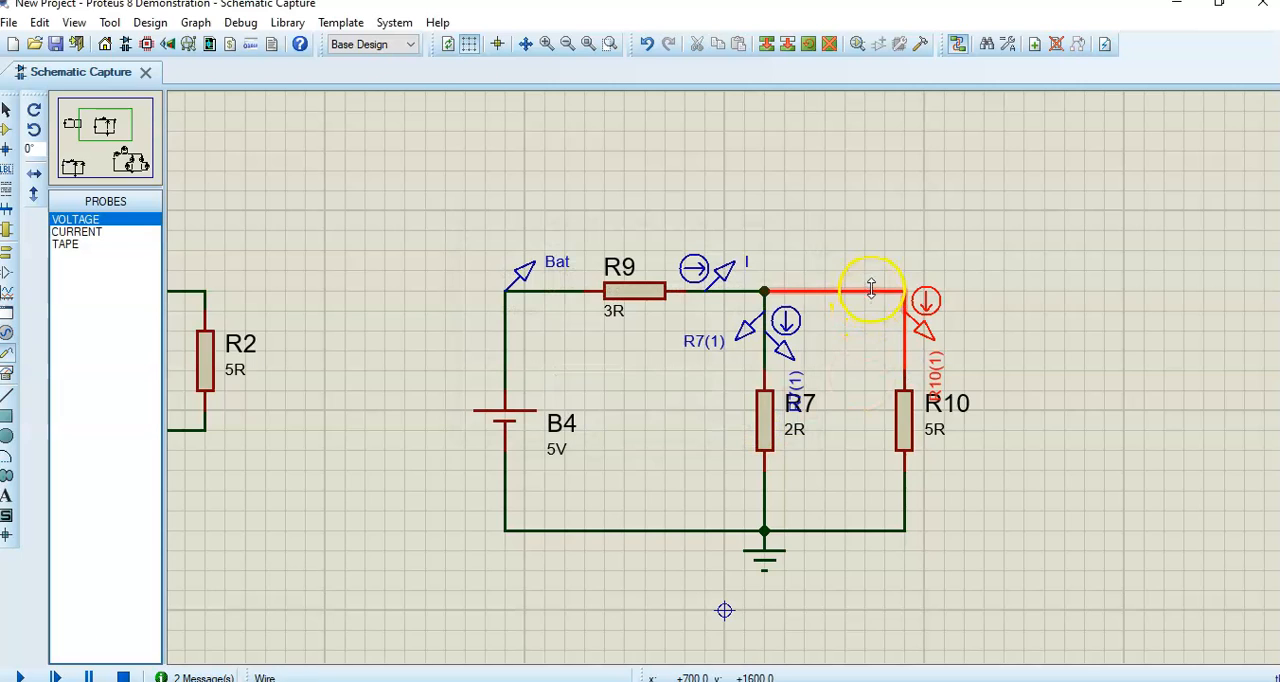
click(872, 285)
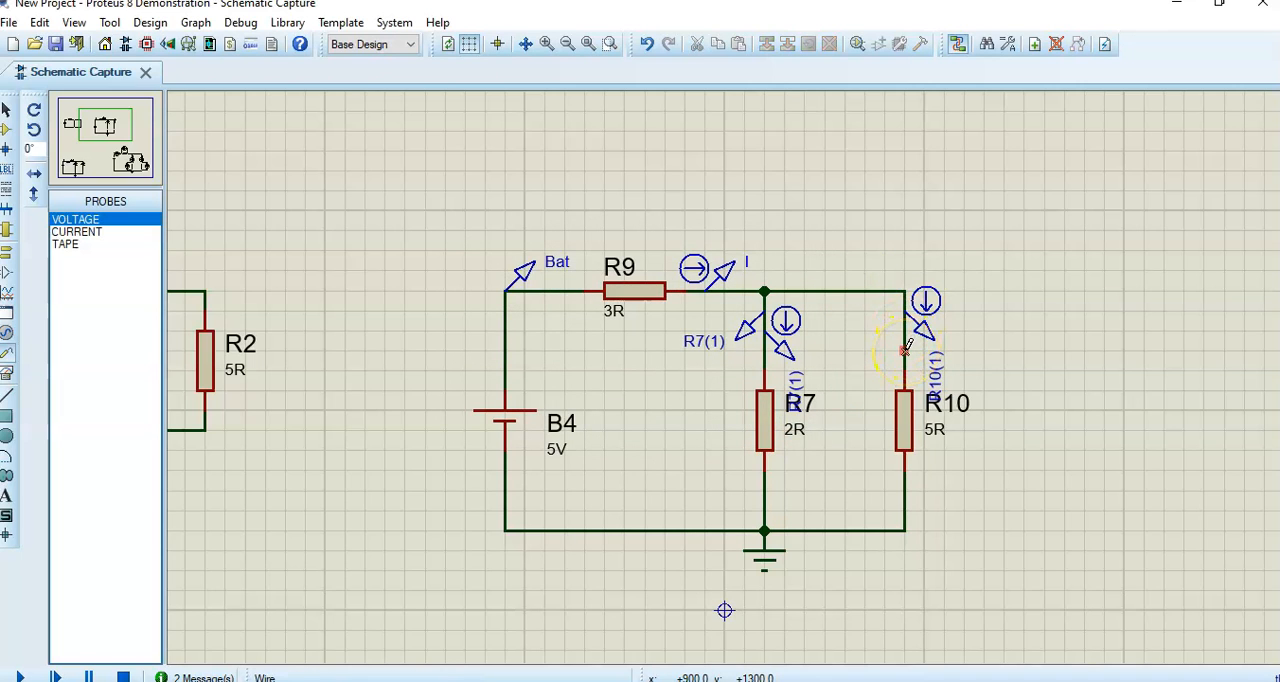
click(855, 290)
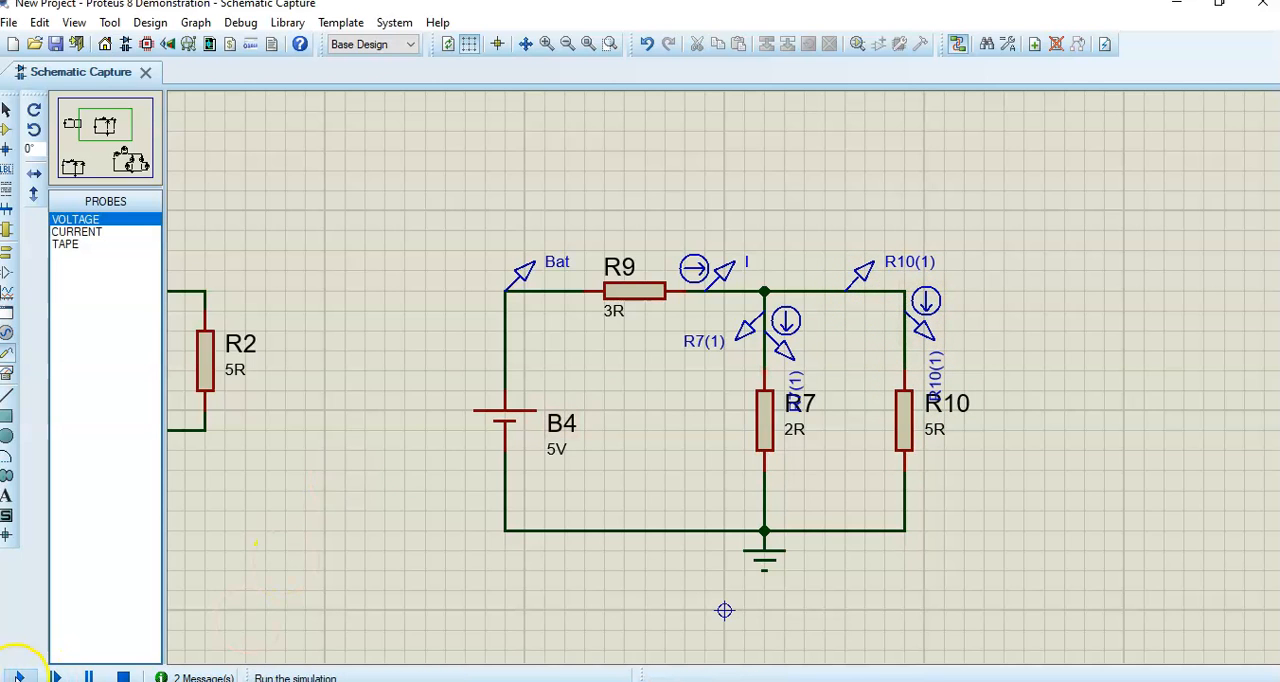
- Simulate the B4 circuit and examine the voltage and current probe readings of the R7 and R10 branches
click(20, 676)
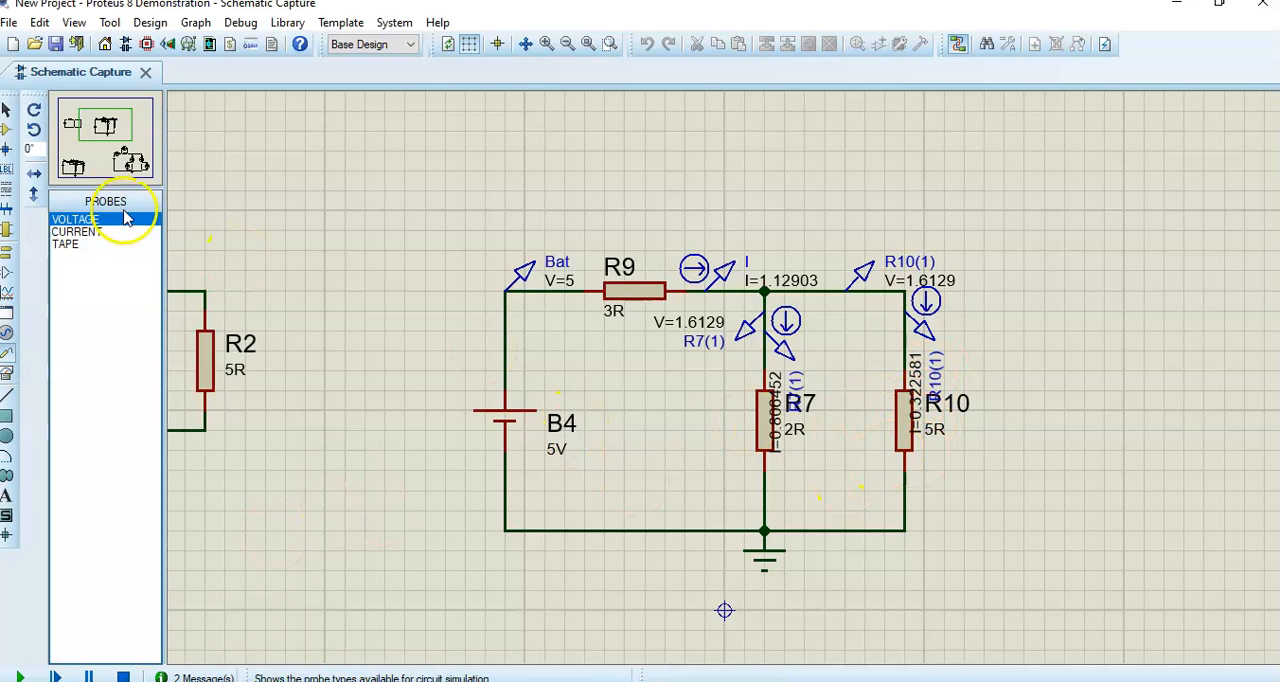
click(124, 156)
drag(124, 156, 106, 128)
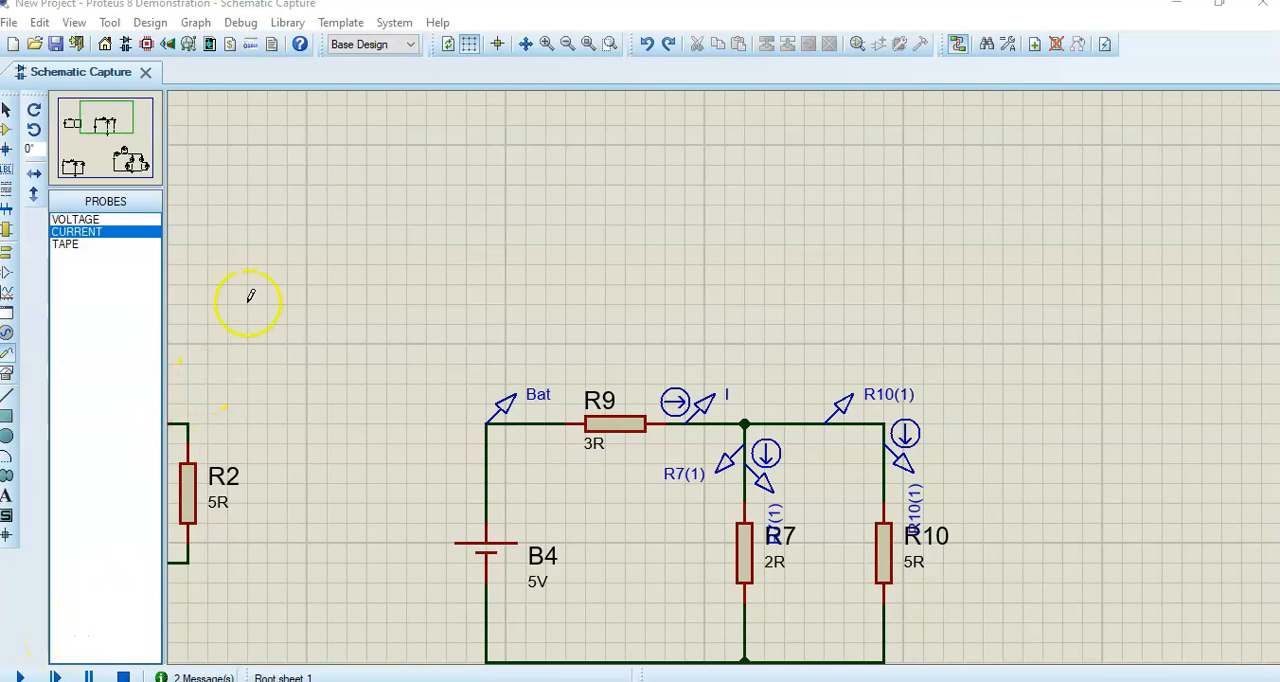
click(440, 23)
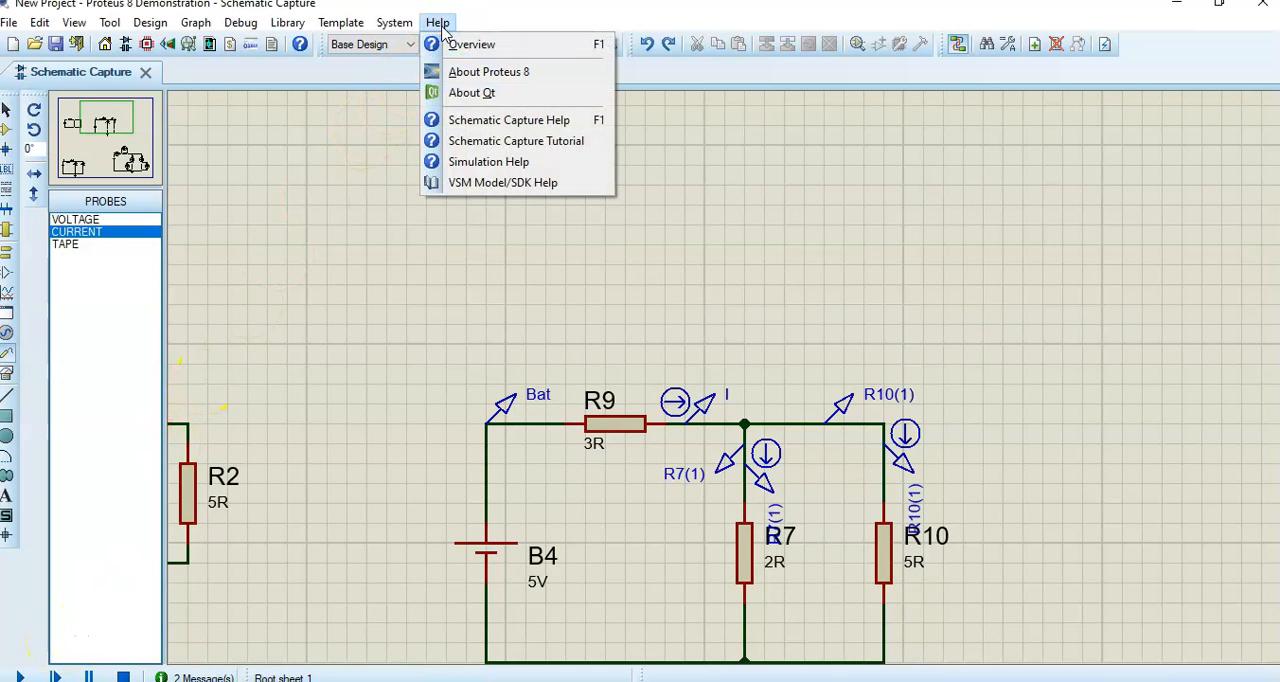
click(471, 16)
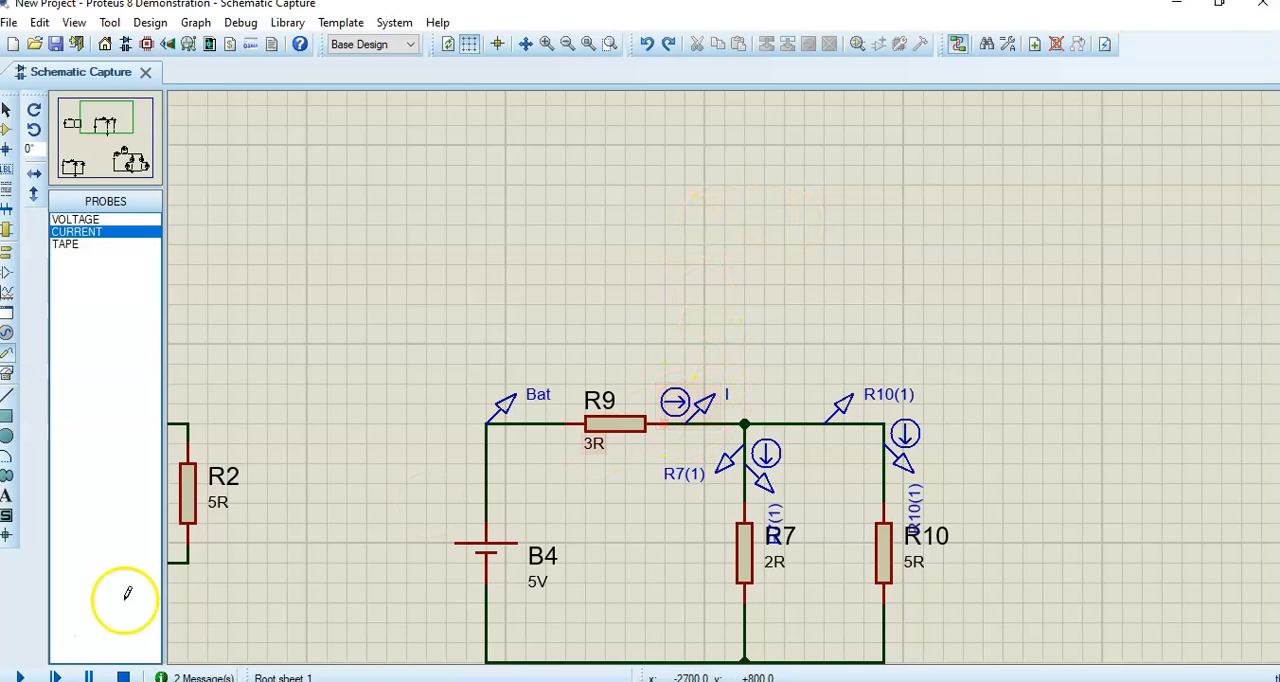
- Delete the current probe on the wire between R9 and the upper node
right_click(690, 405)
click(755, 455)
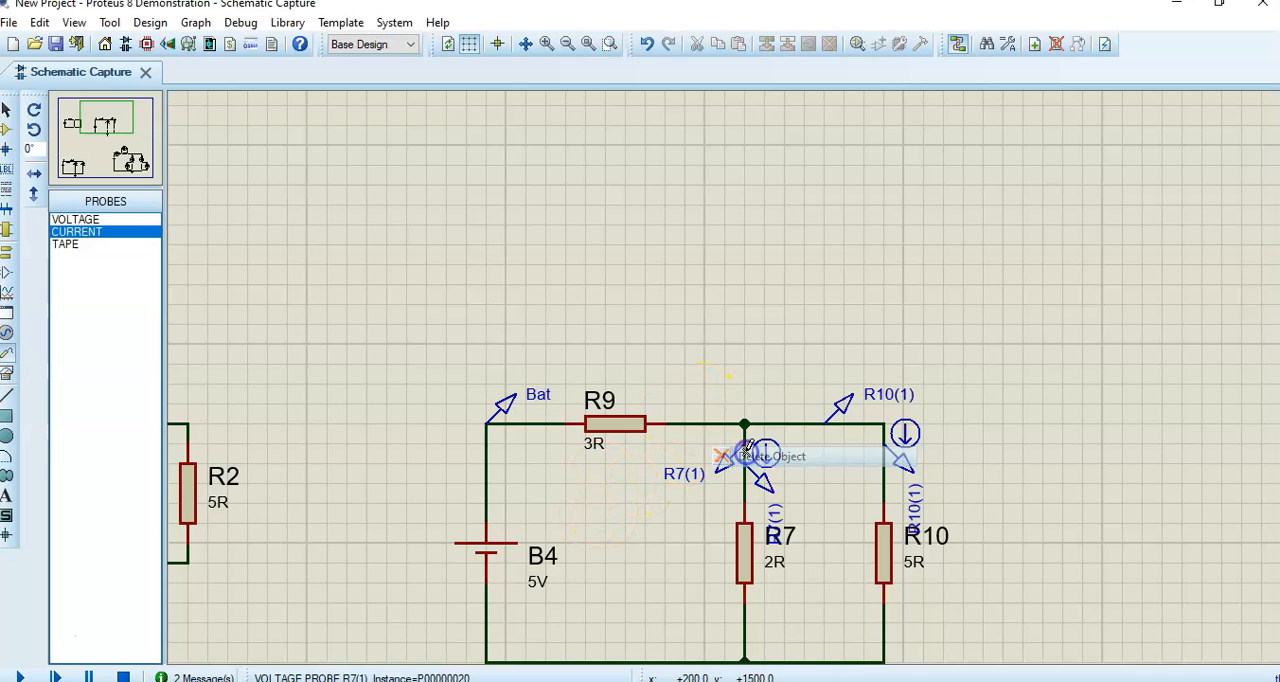
- Wire a new current probe from the empty area above the circuit to the wire after R9, and run the simulation
click(86, 252)
click(78, 232)
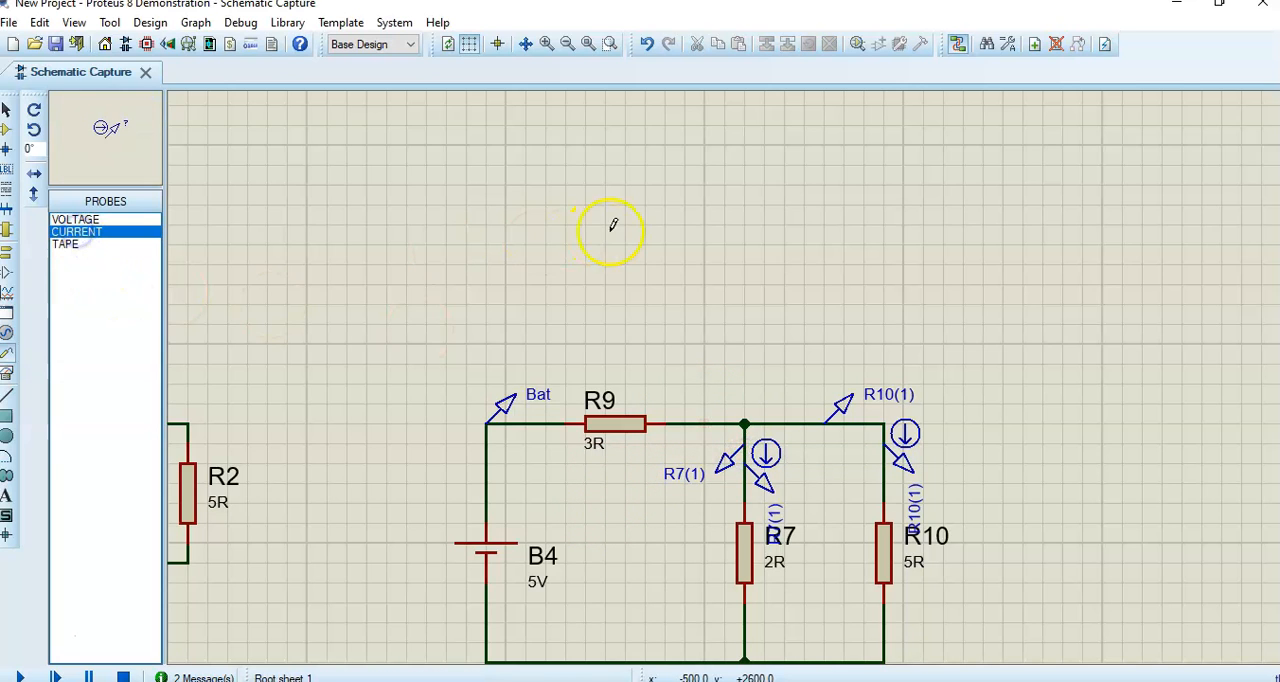
click(740, 202)
click(743, 202)
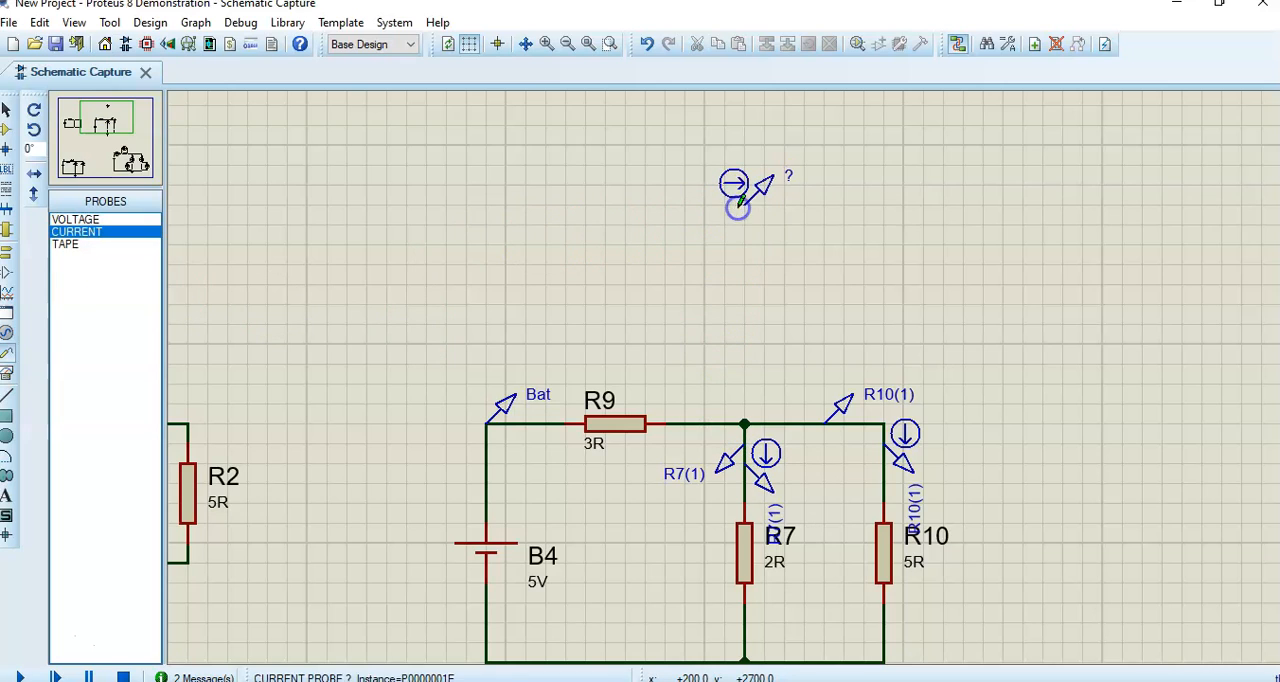
click(744, 204)
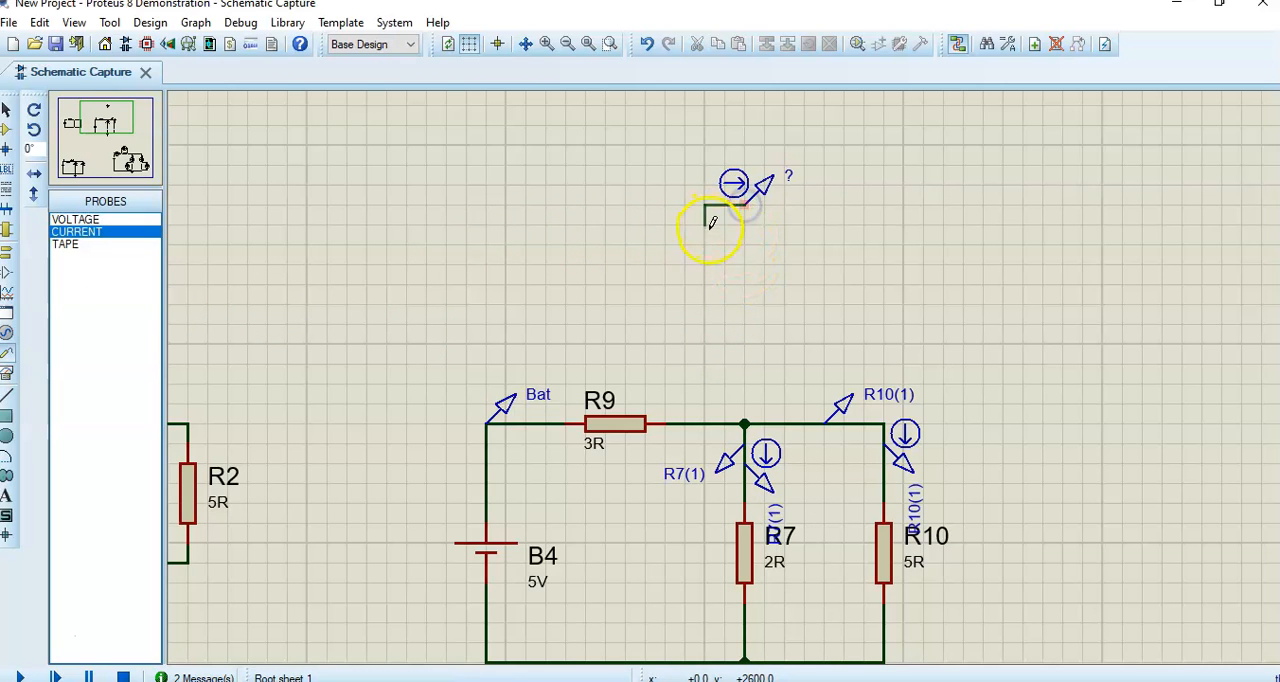
click(686, 424)
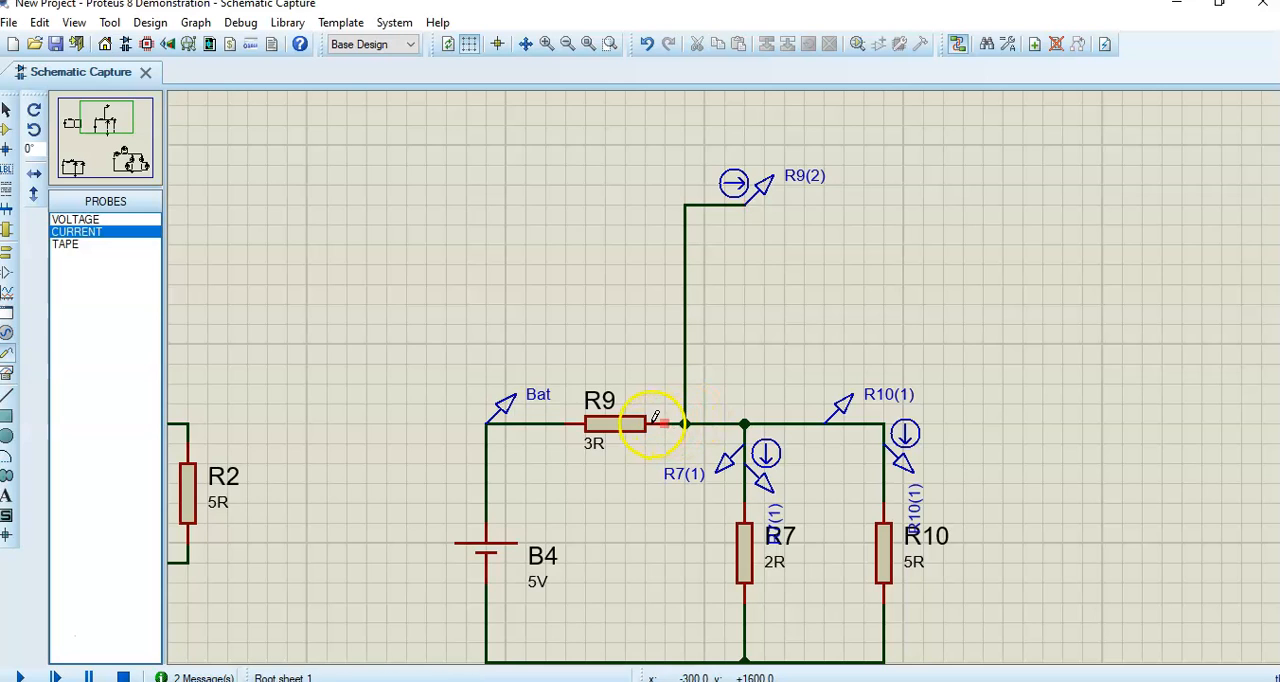
click(20, 677)
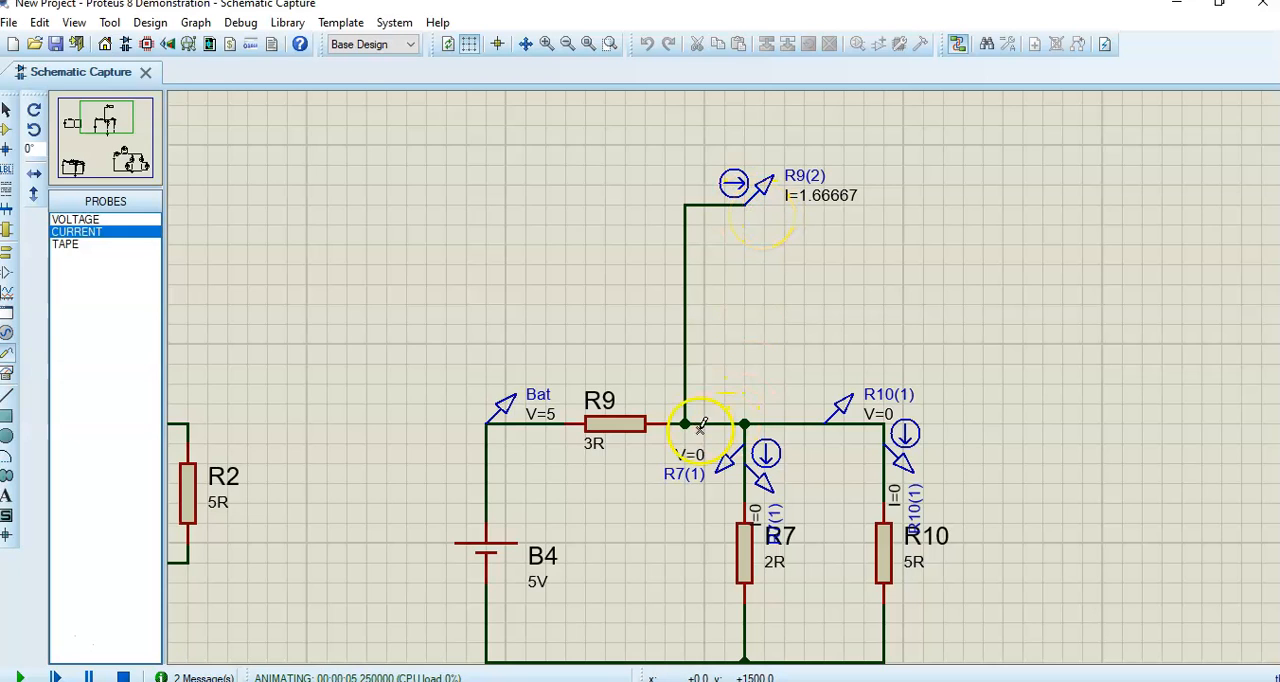
- Stop the simulation and delete the current probe on the vertical wire above R7
click(123, 676)
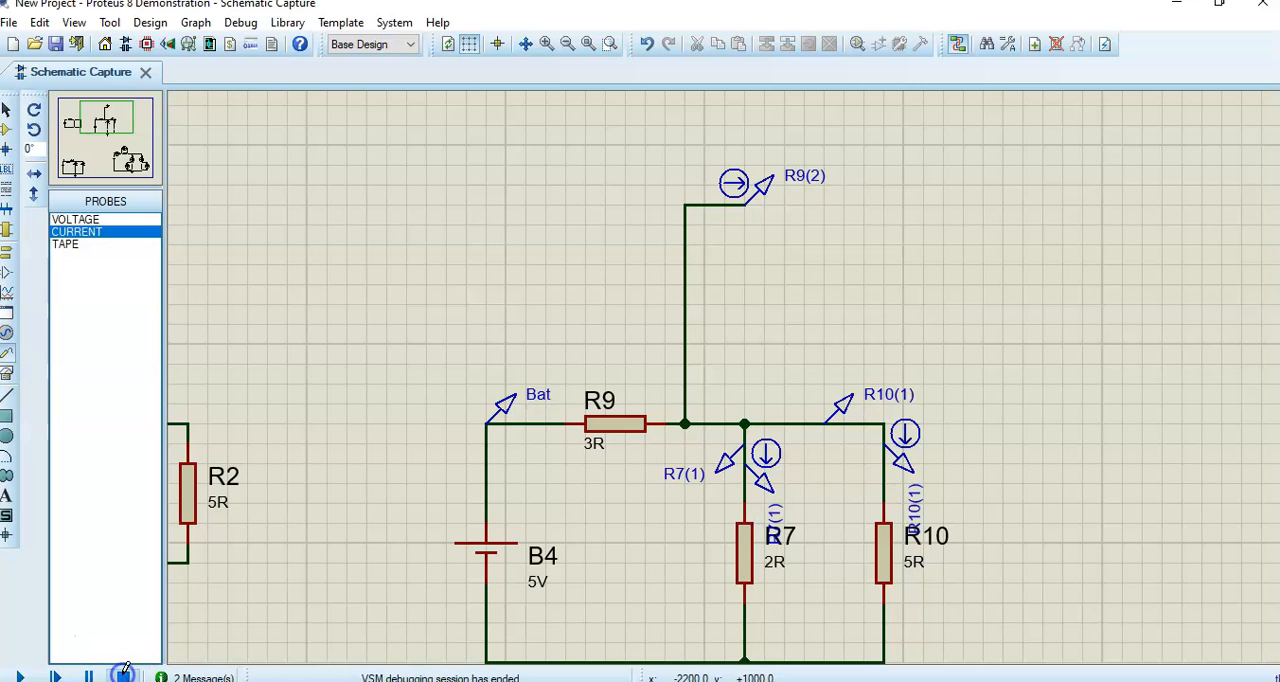
right_click(766, 468)
click(826, 505)
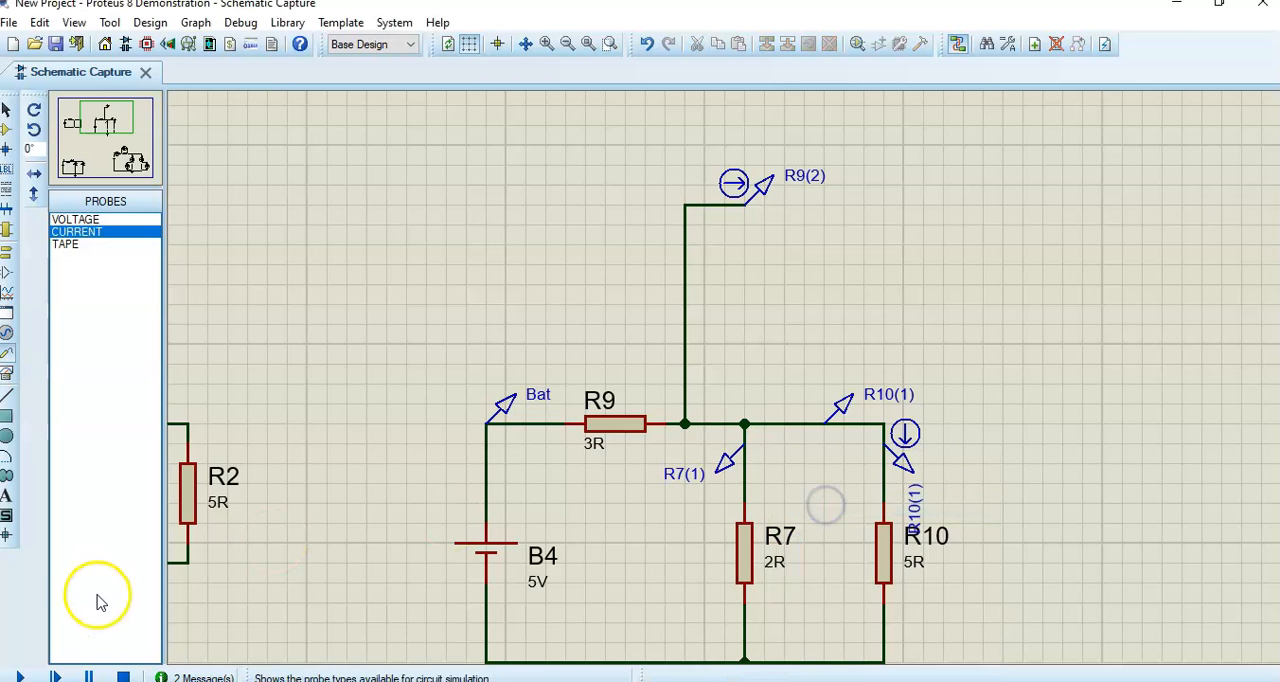
- Place a current probe in the empty area above R10 and wire it to the upper terminal of R7
click(80, 244)
click(82, 233)
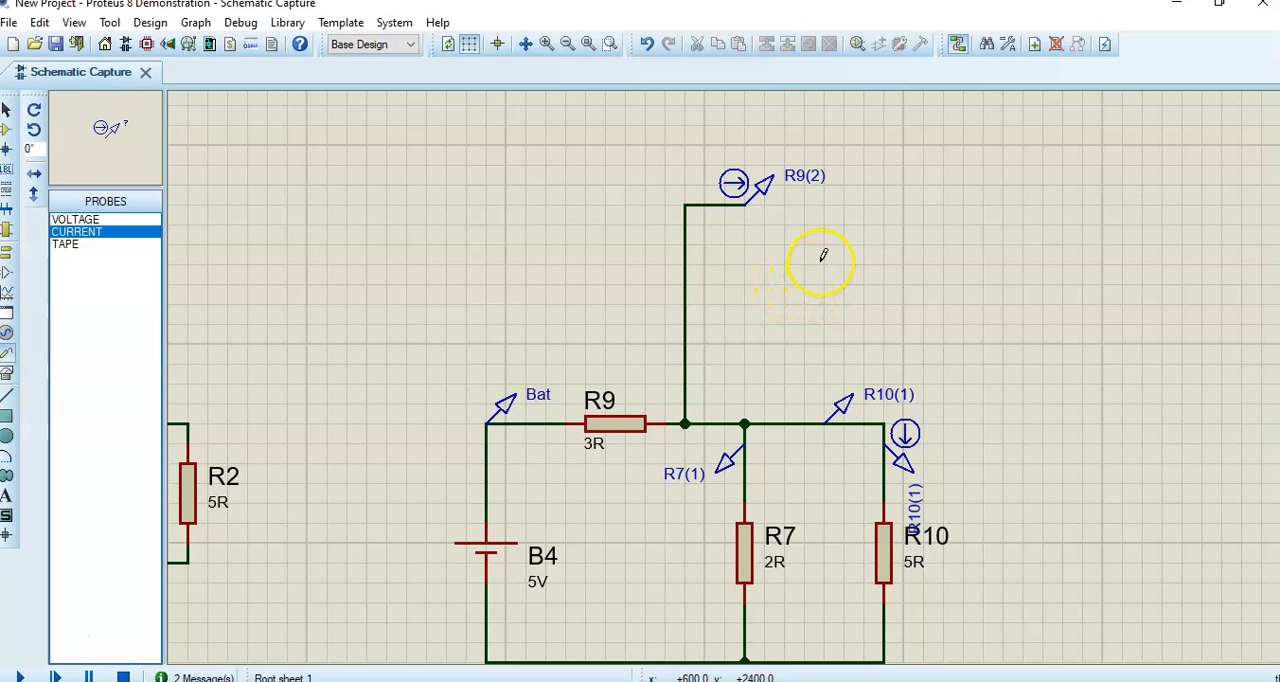
click(822, 256)
click(822, 265)
click(822, 285)
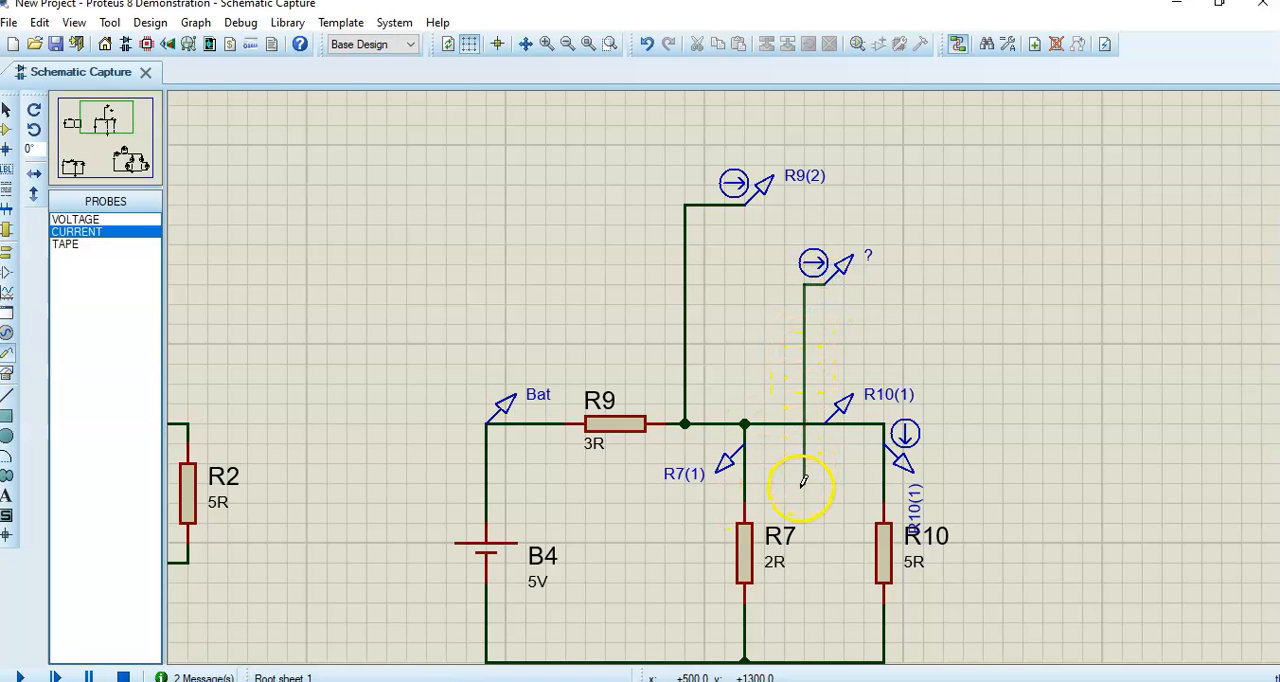
click(746, 502)
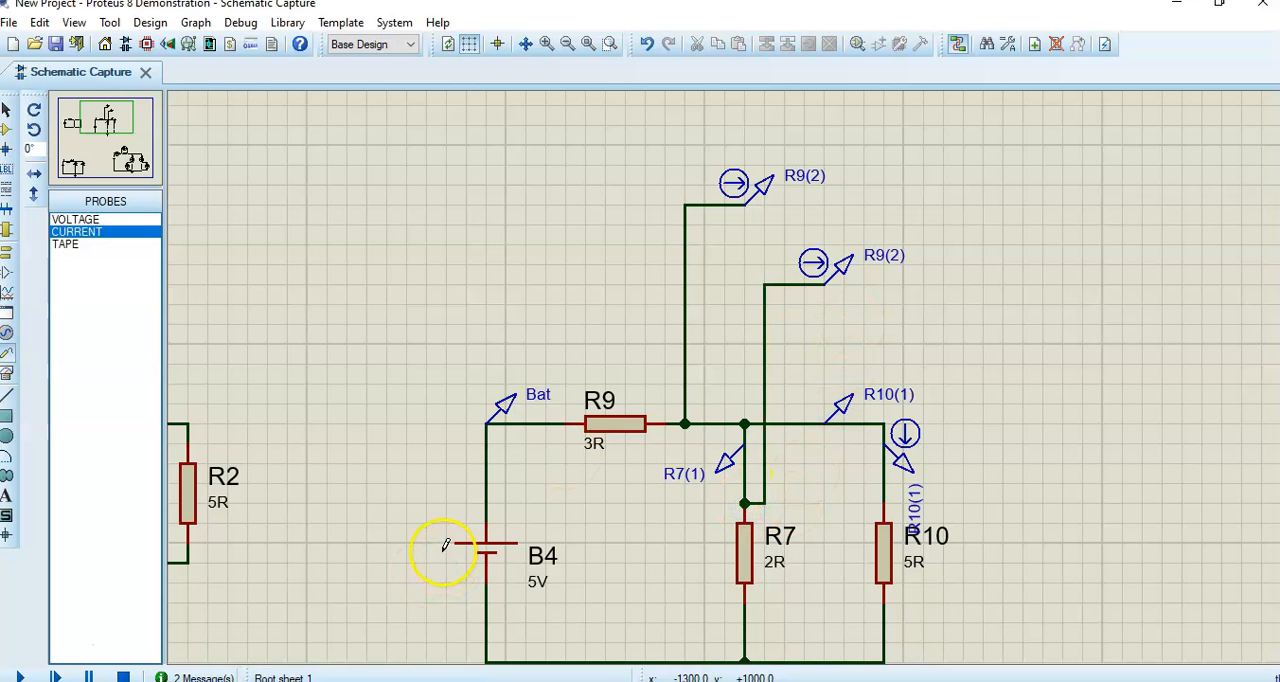
- Run the simulation and view its error log
click(20, 676)
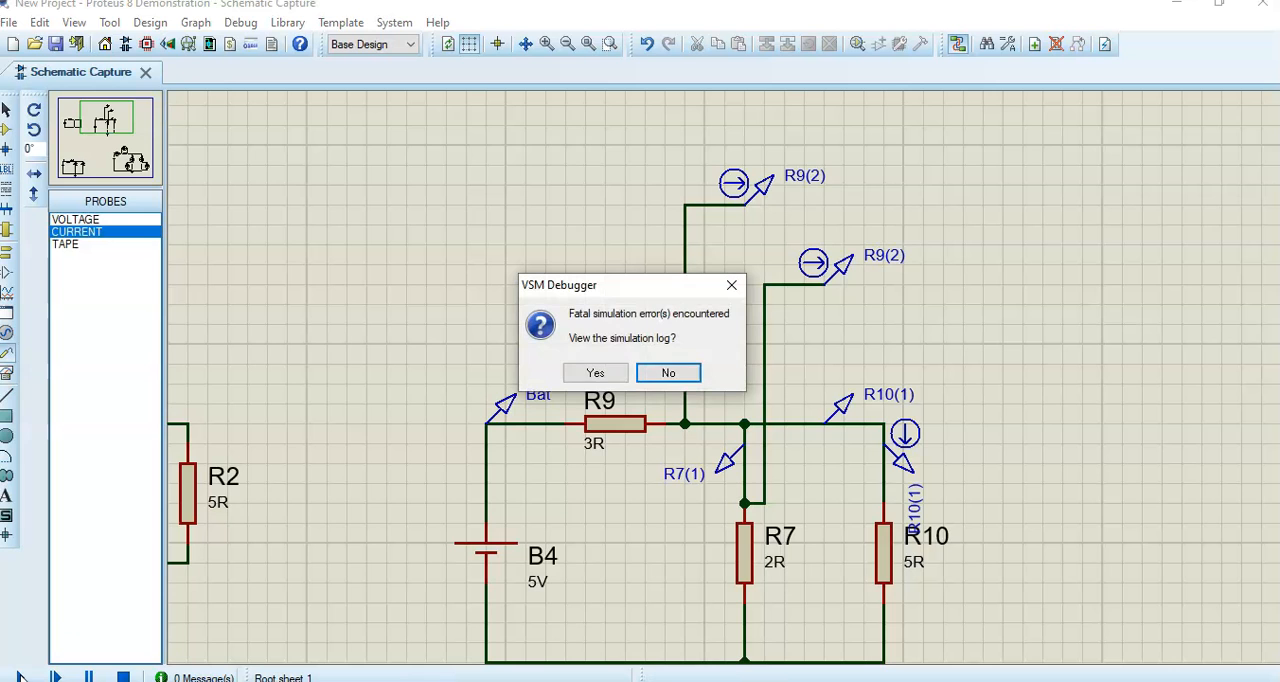
click(608, 373)
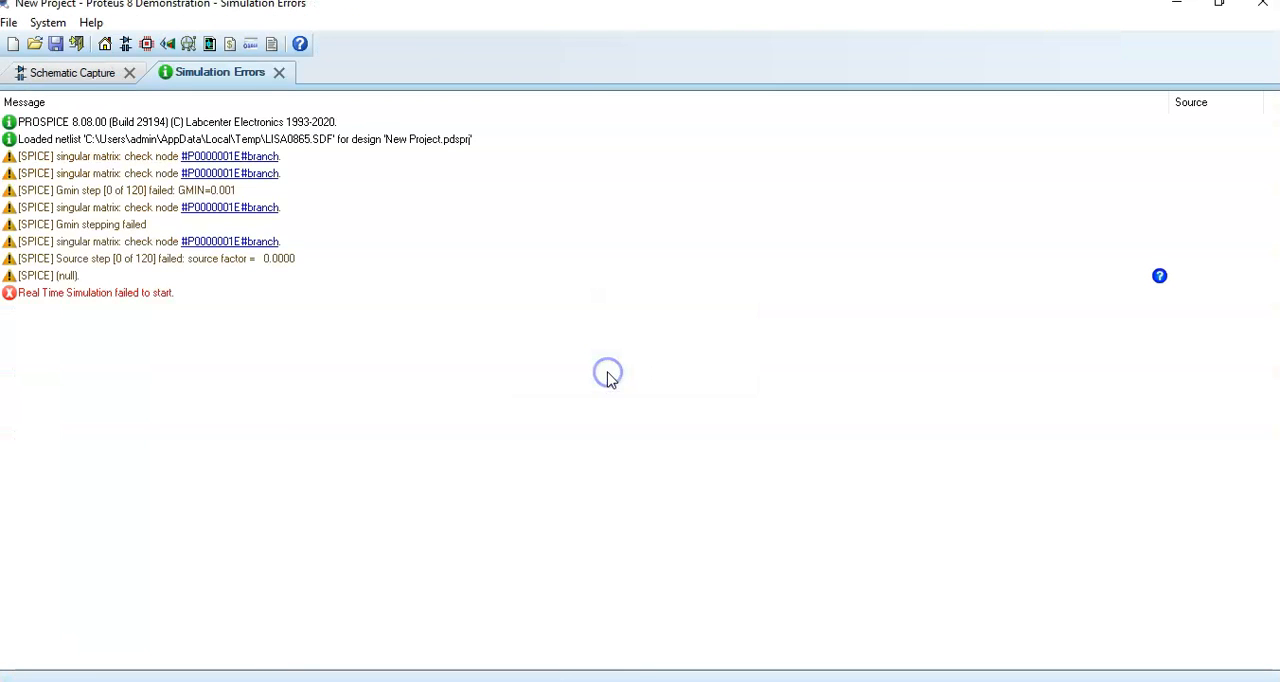
click(284, 76)
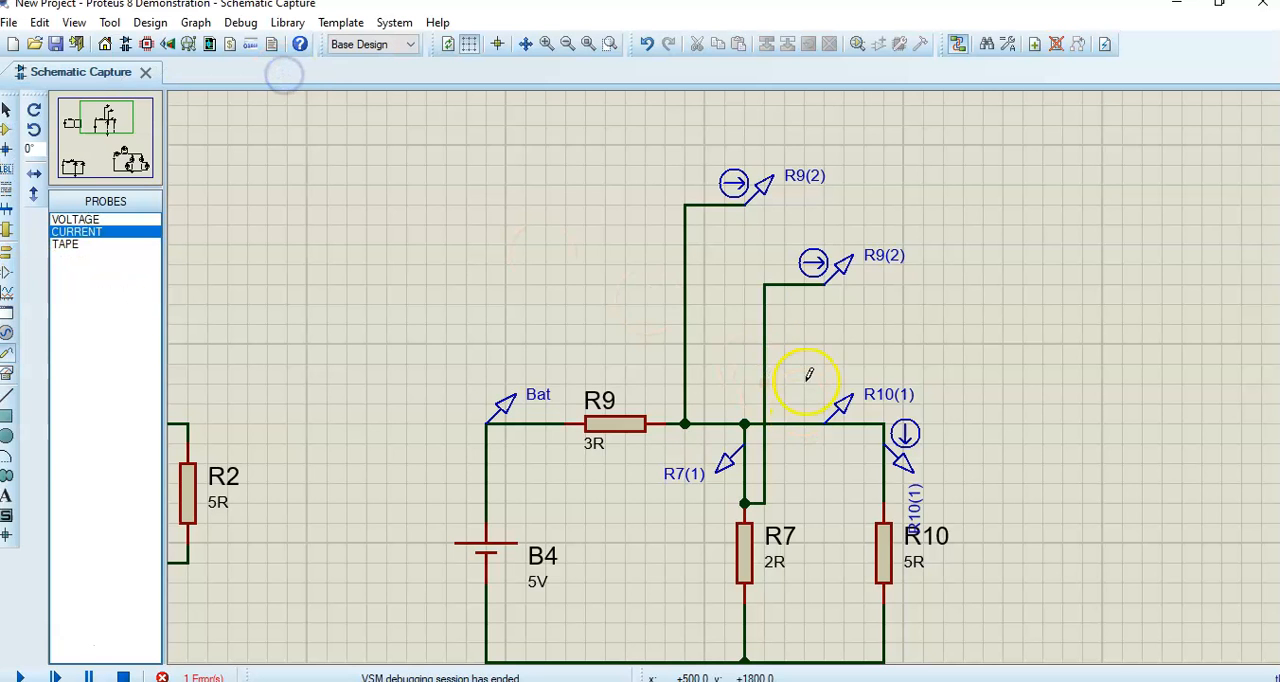
- Rotate the current probe wired to R7 clockwise, rerun the simulation and check the netlist compiler errors
click(818, 268)
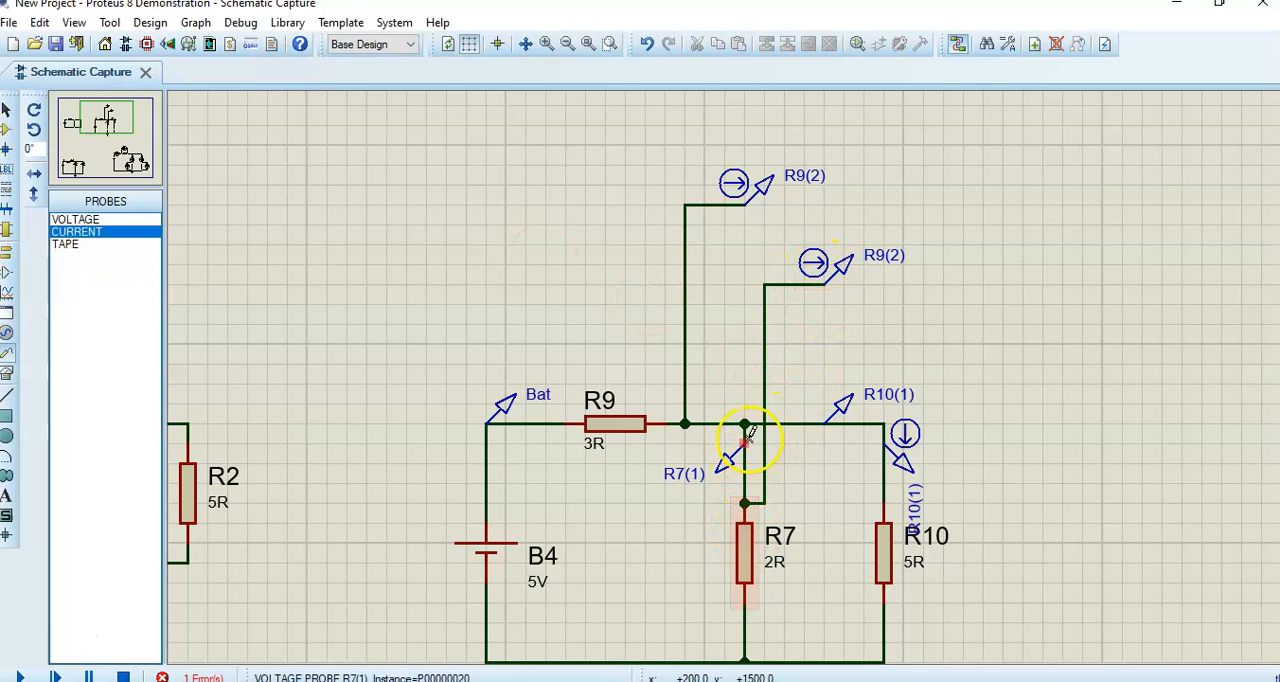
right_click(826, 260)
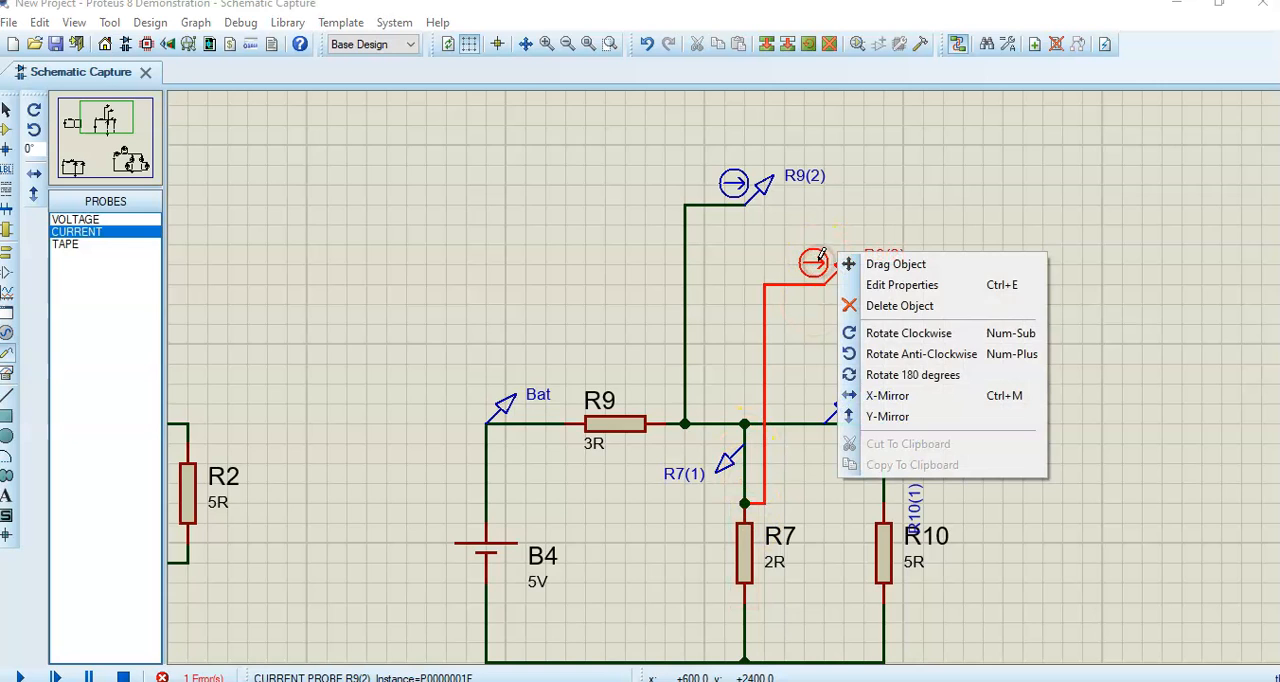
click(898, 340)
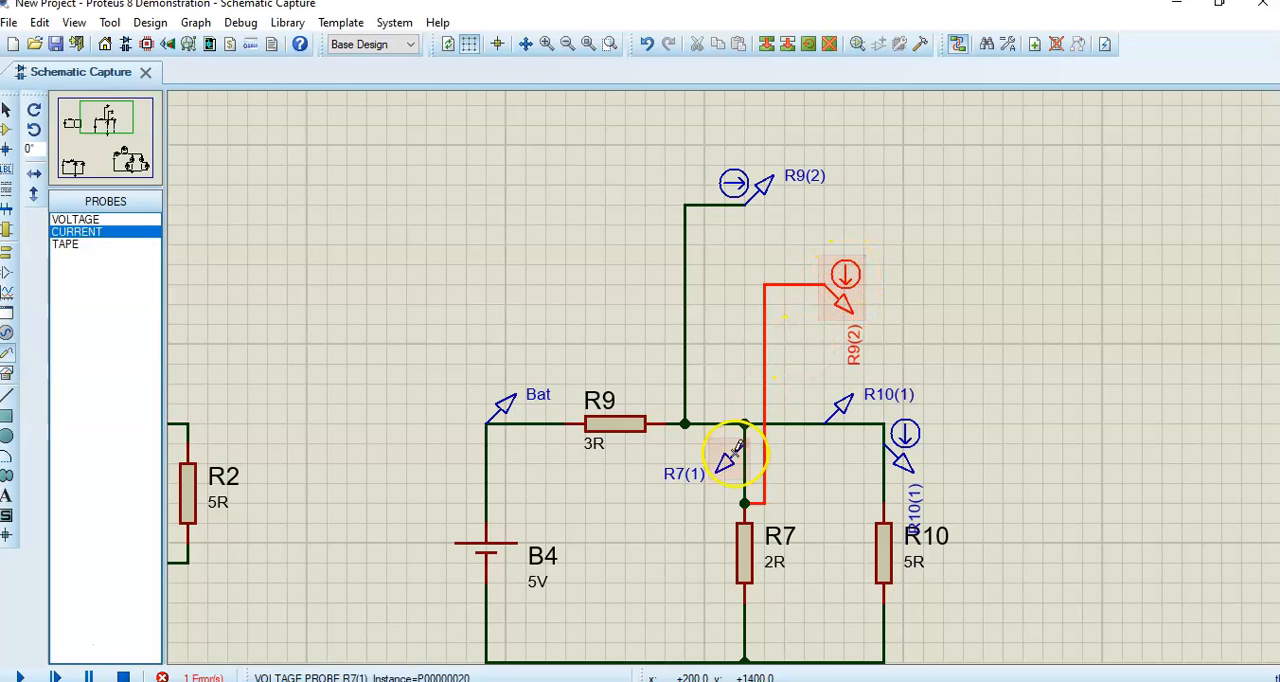
click(20, 676)
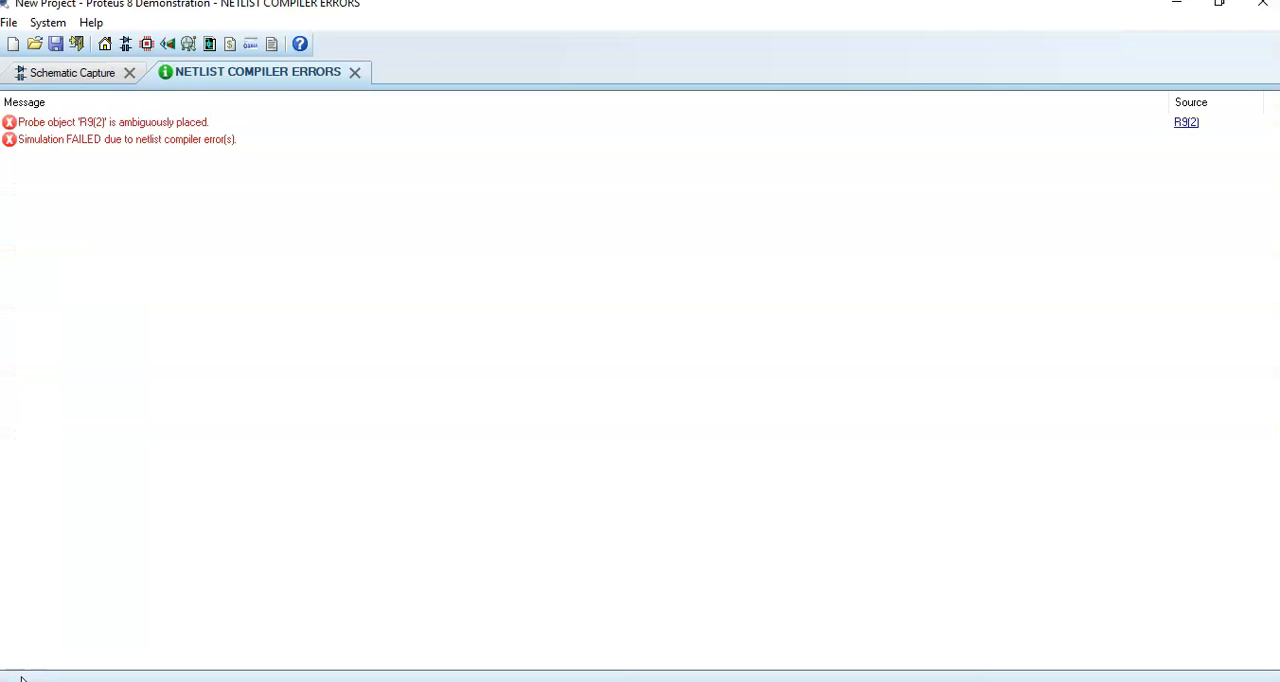
click(109, 121)
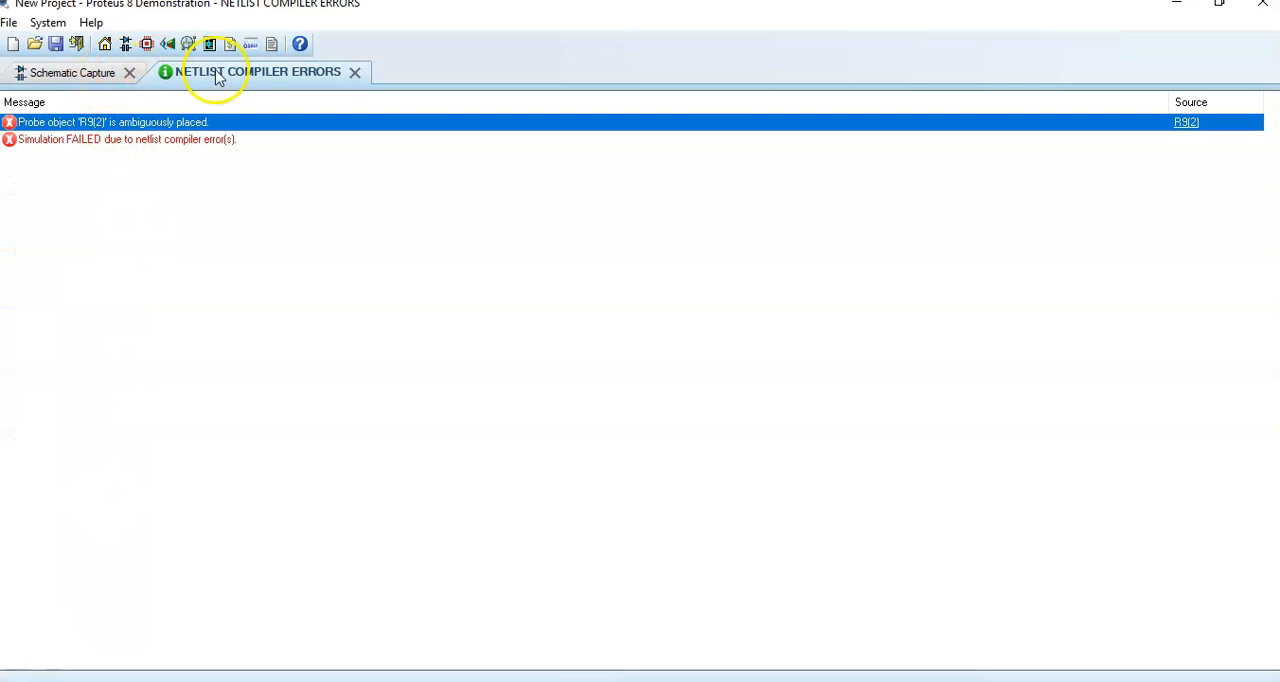
click(95, 72)
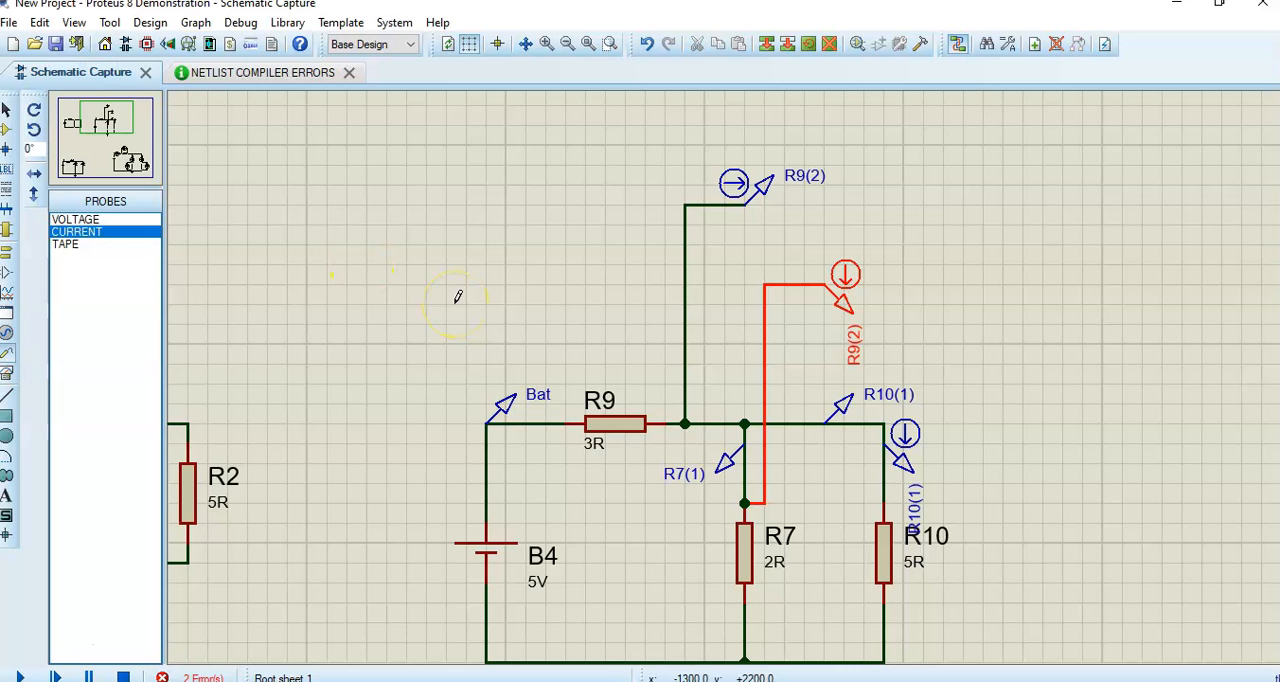
click(123, 676)
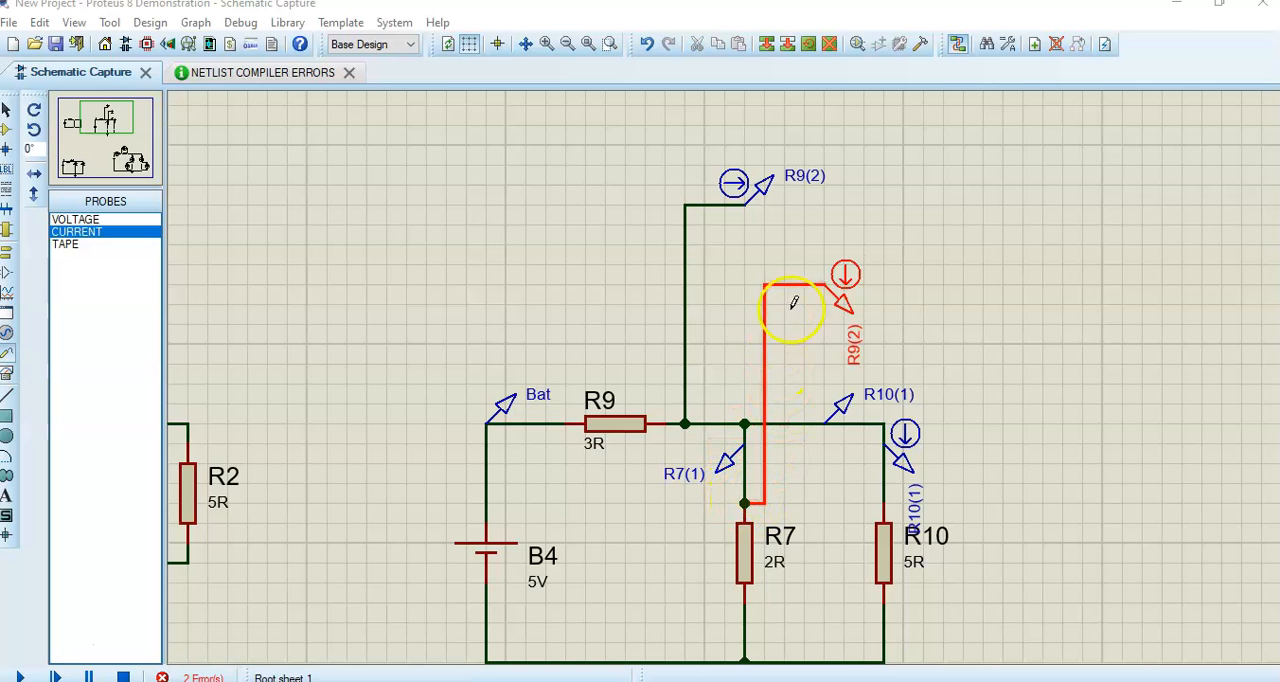
- Replace the rotated probe with a current probe wired from the empty area beside B4 to the wire above R7, and run the simulation
right_click(842, 299)
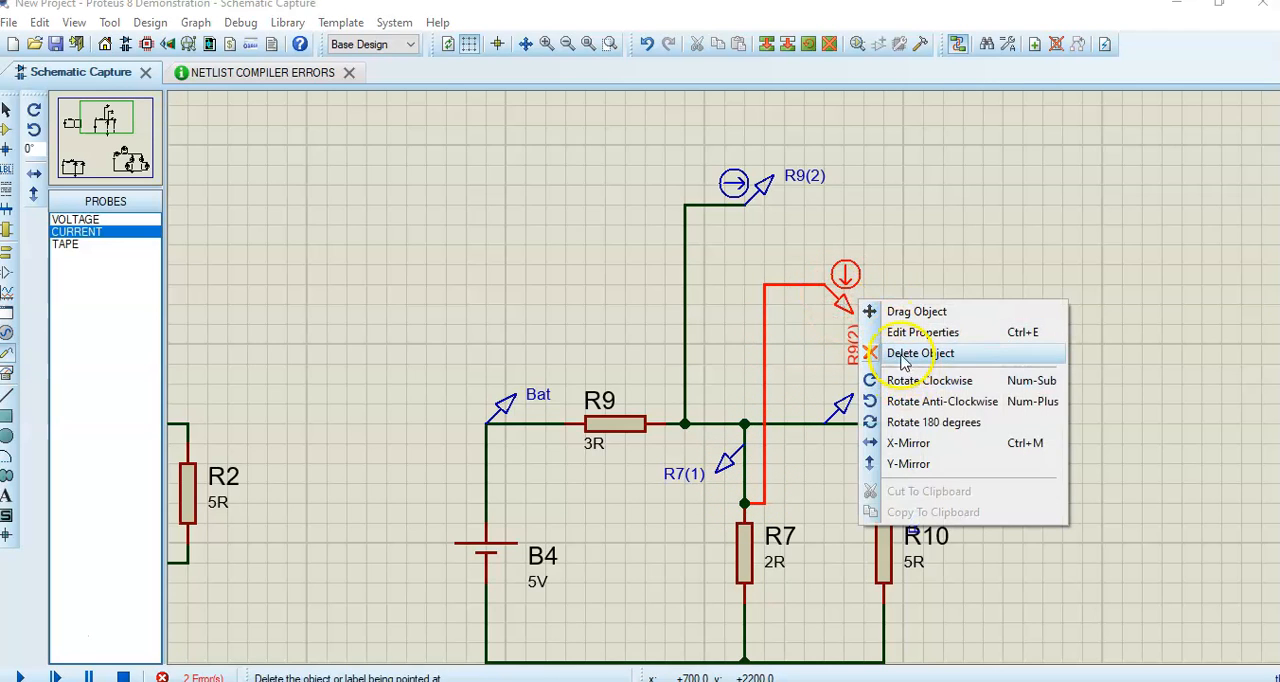
click(899, 348)
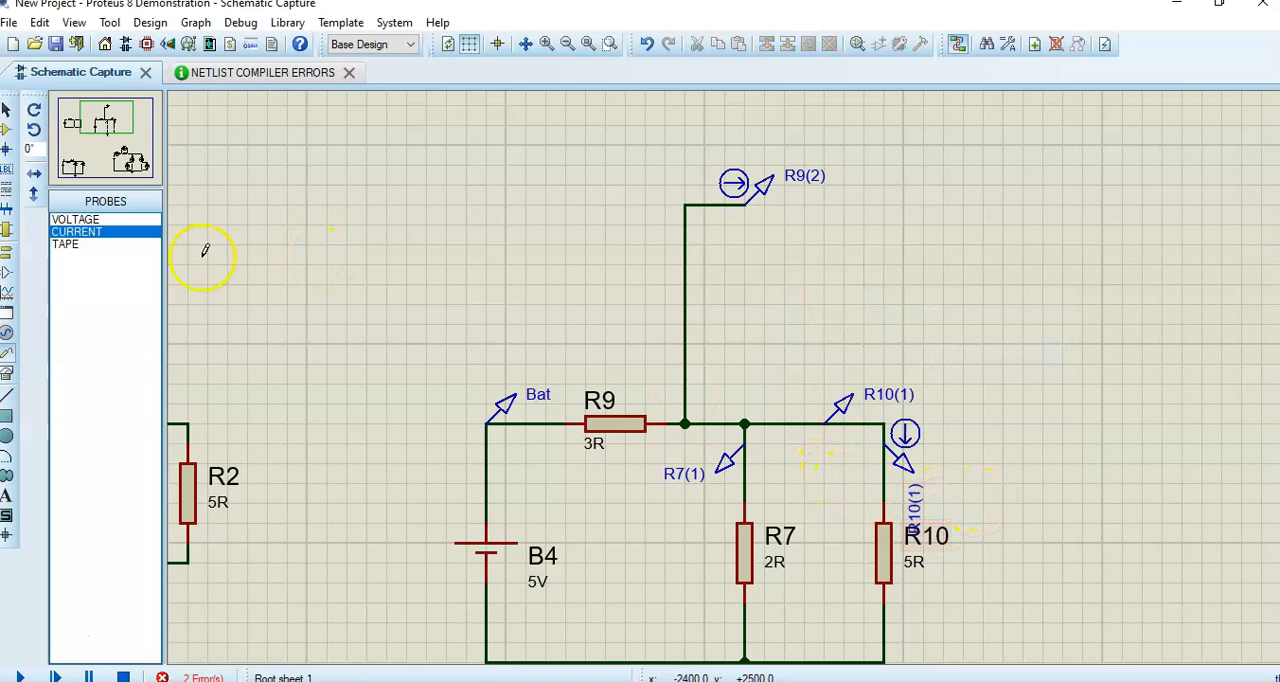
click(84, 231)
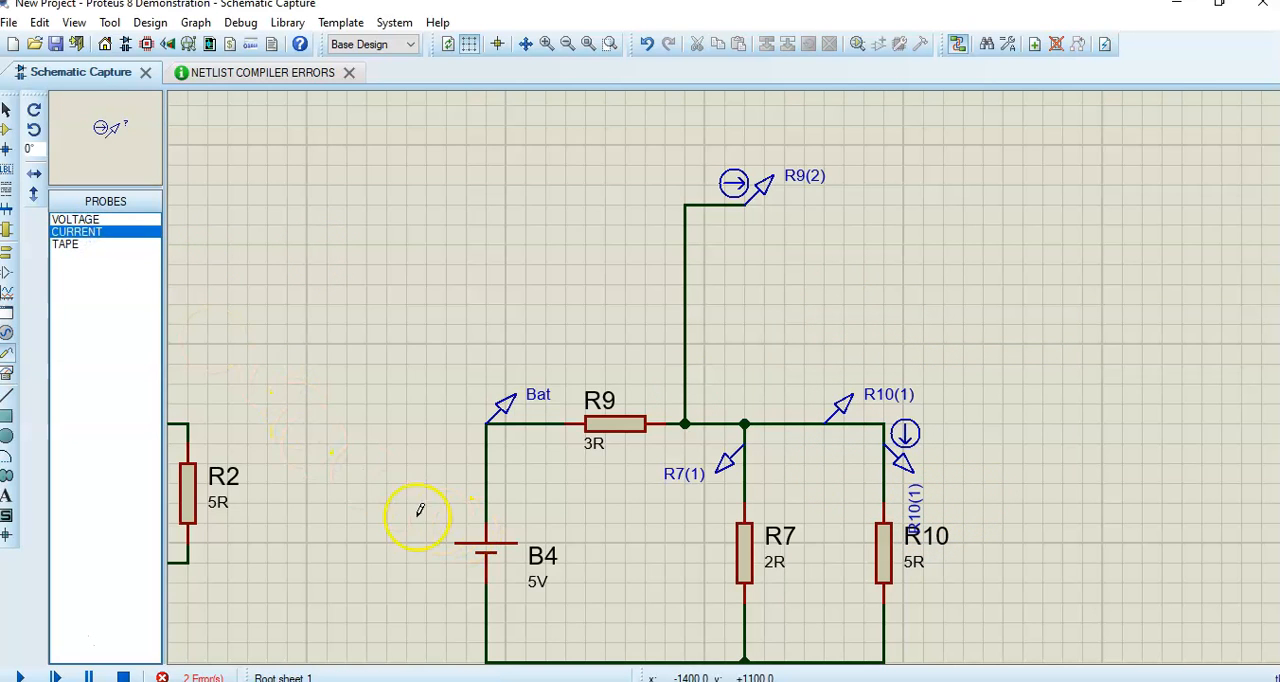
click(326, 473)
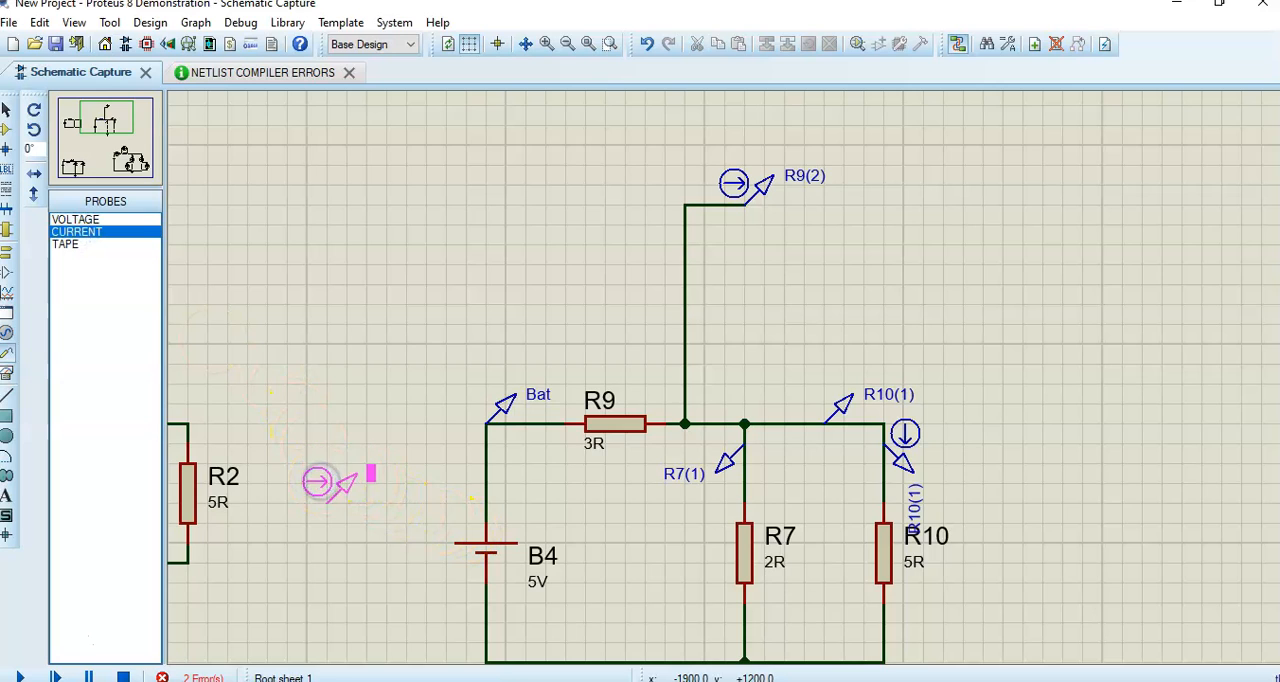
click(325, 492)
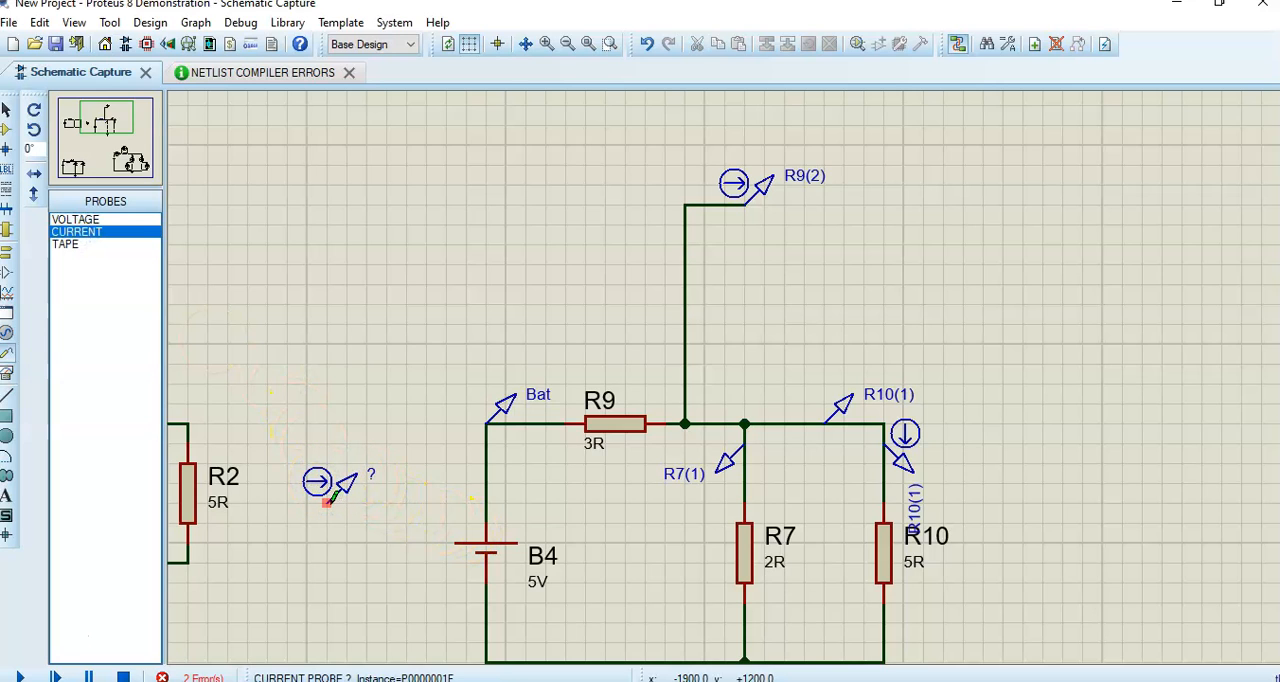
mouse_move(329, 483)
mouse_down()
mouse_move(708, 497)
mouse_move(746, 485)
mouse_move(745, 499)
mouse_up()
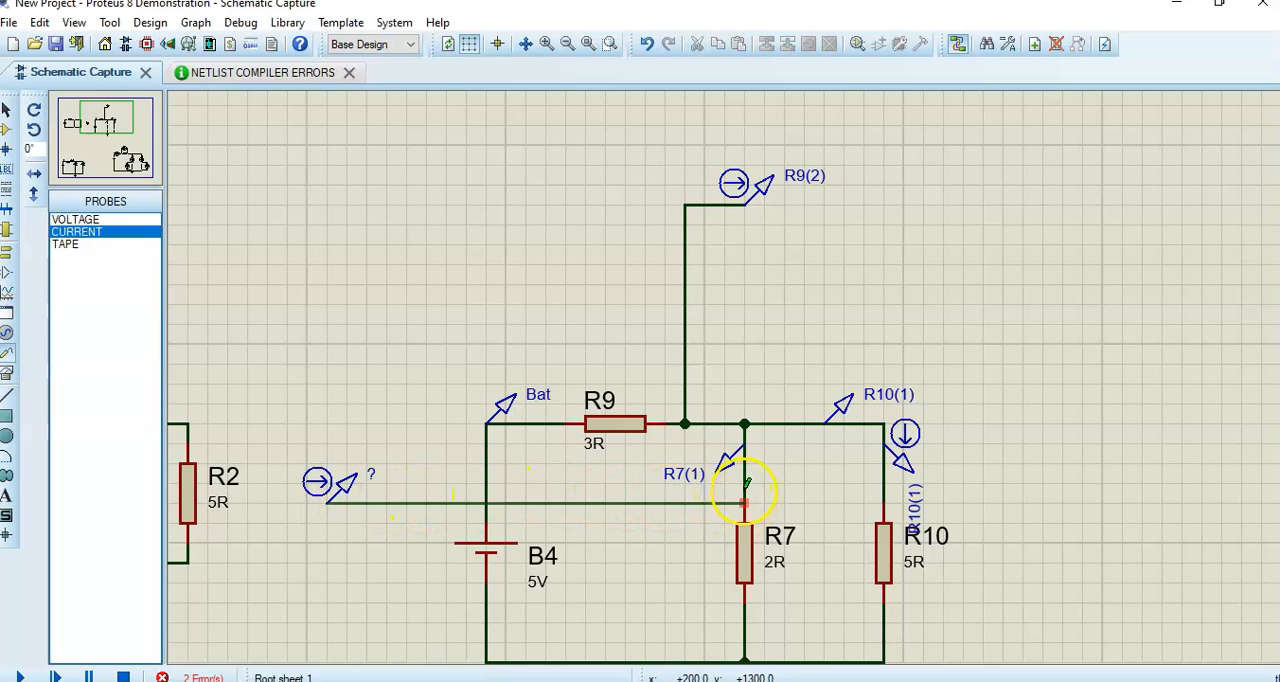
click(745, 485)
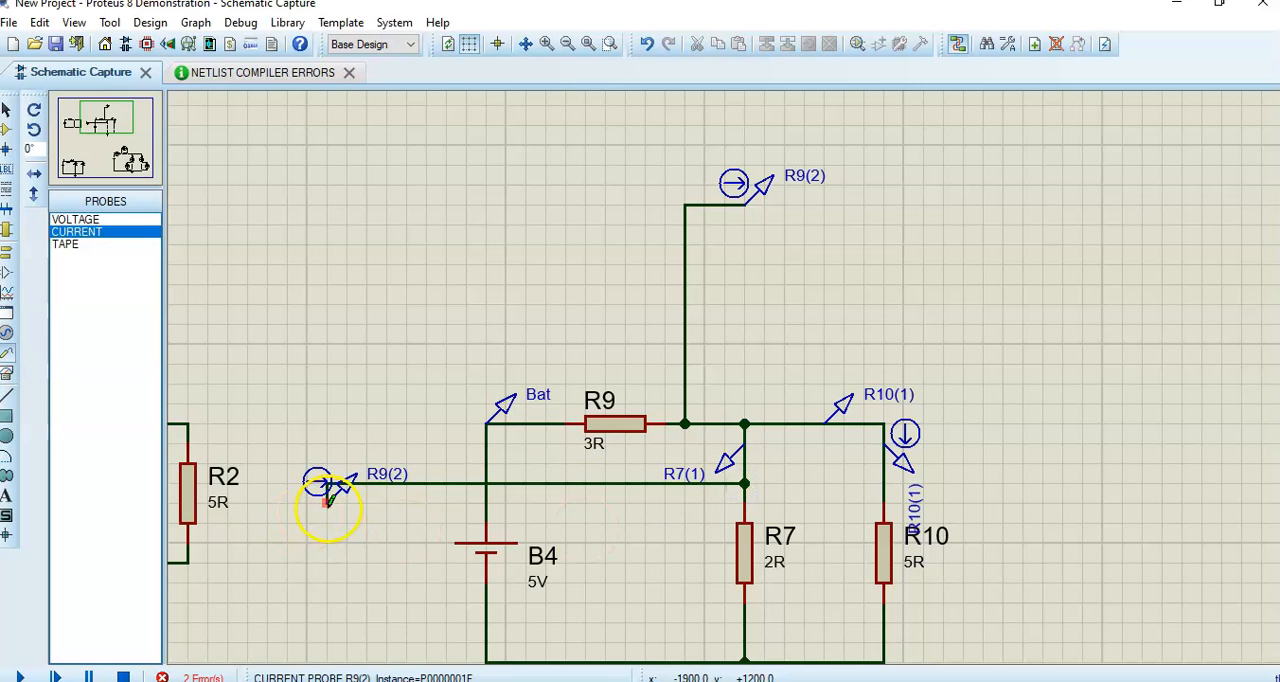
click(20, 677)
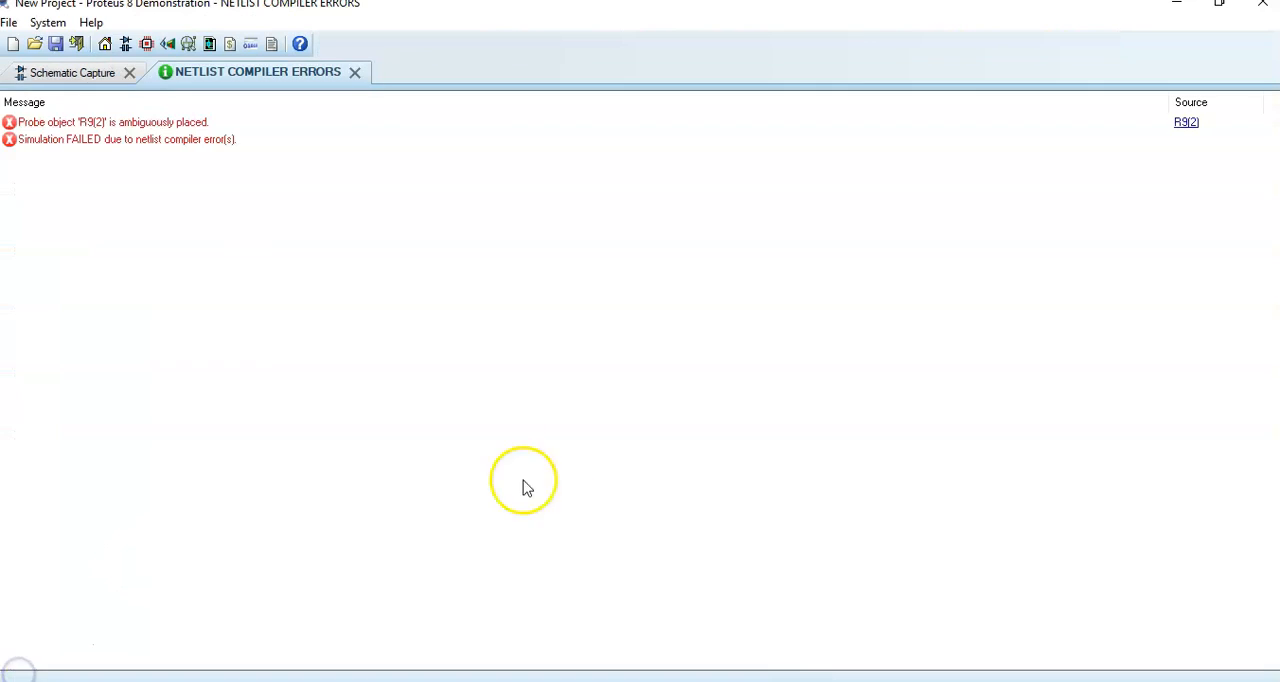
click(77, 71)
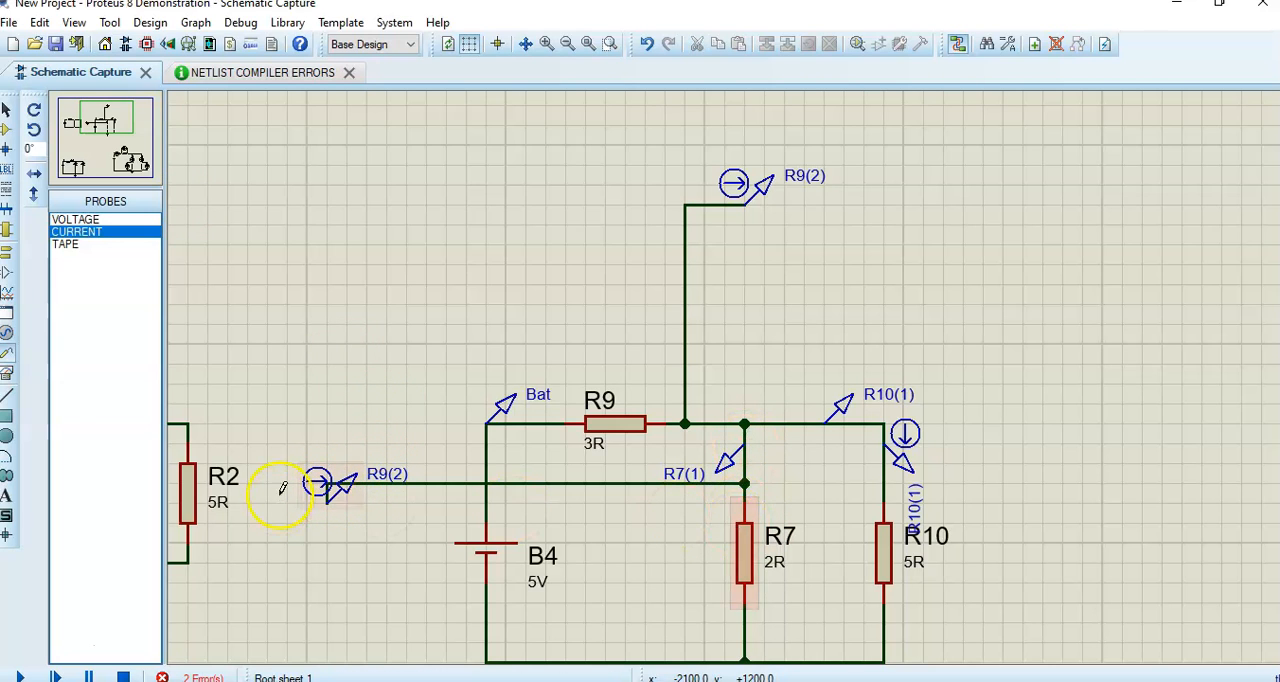
- Rotate the current probe beside B4 clockwise, rerun the simulation and view its error log
right_click(316, 484)
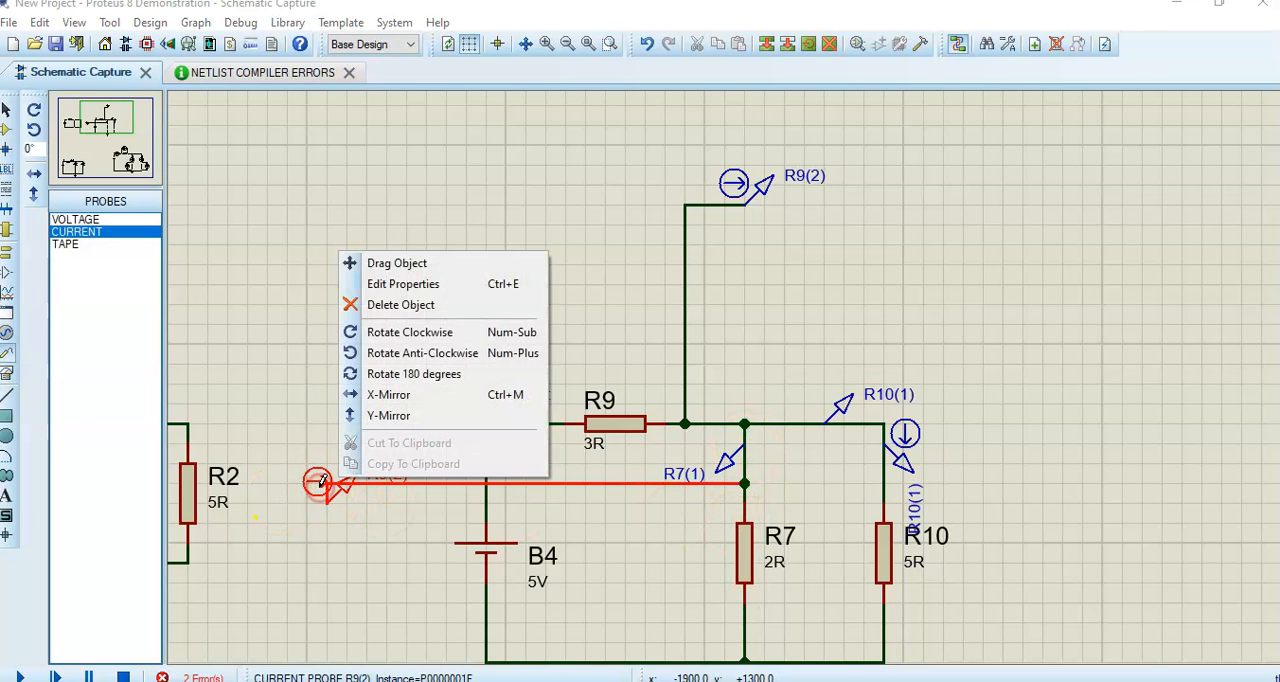
click(390, 340)
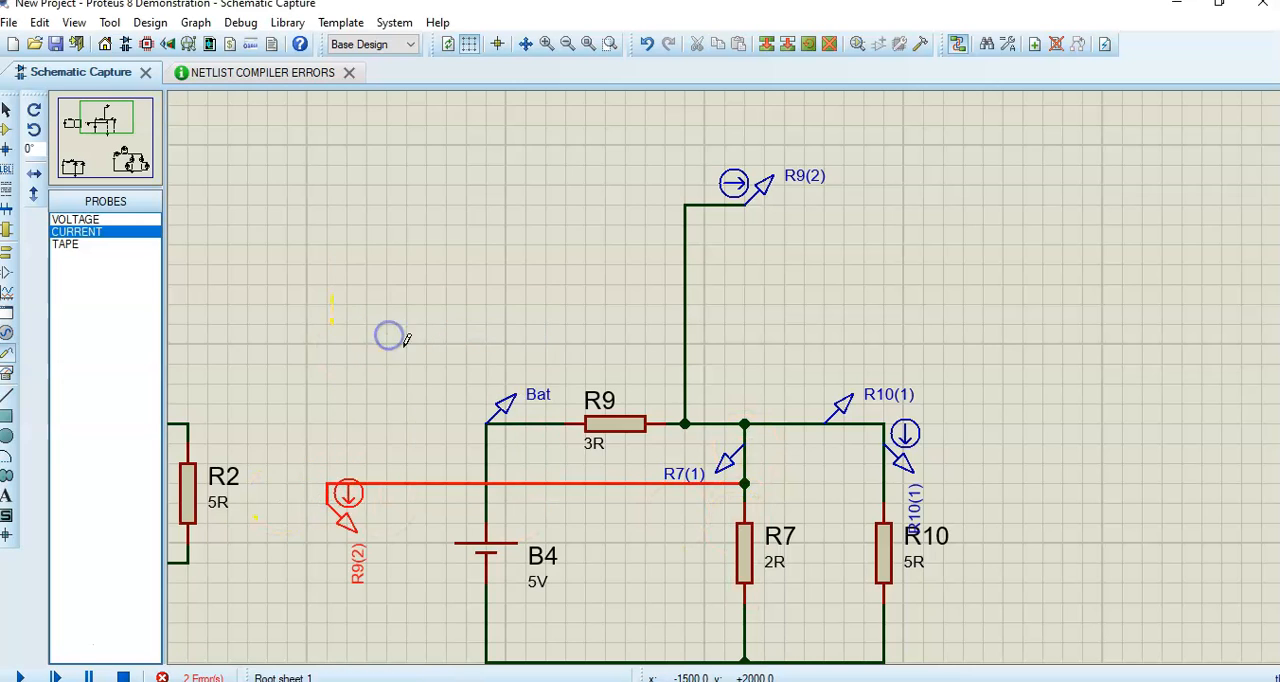
click(20, 678)
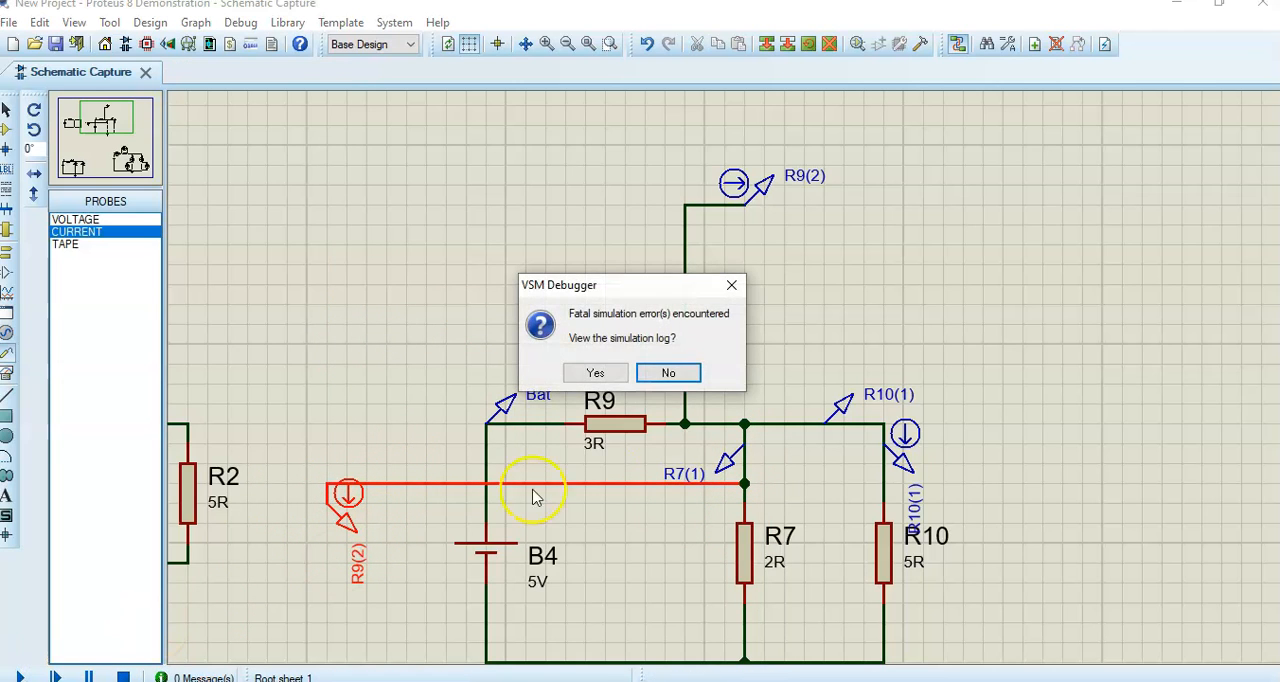
click(592, 372)
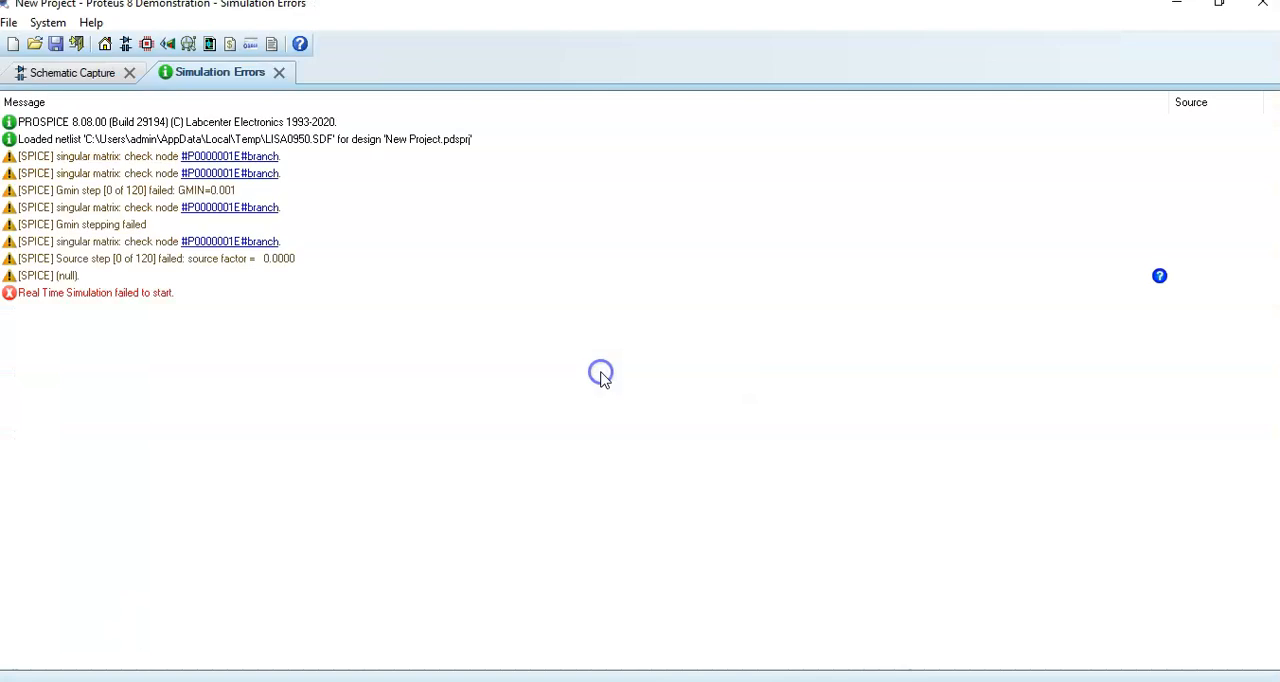
click(282, 74)
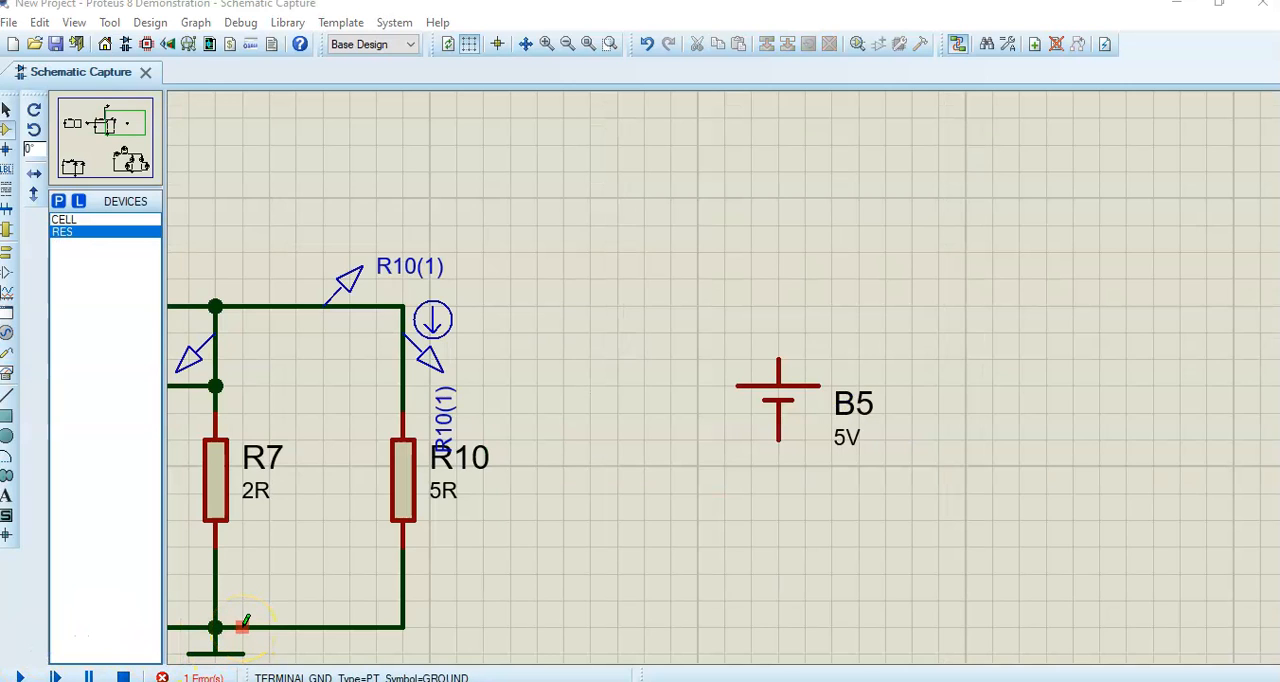
- Place a RES resistor rotated to -90° in the empty area to the right of cell B5
click(790, 496)
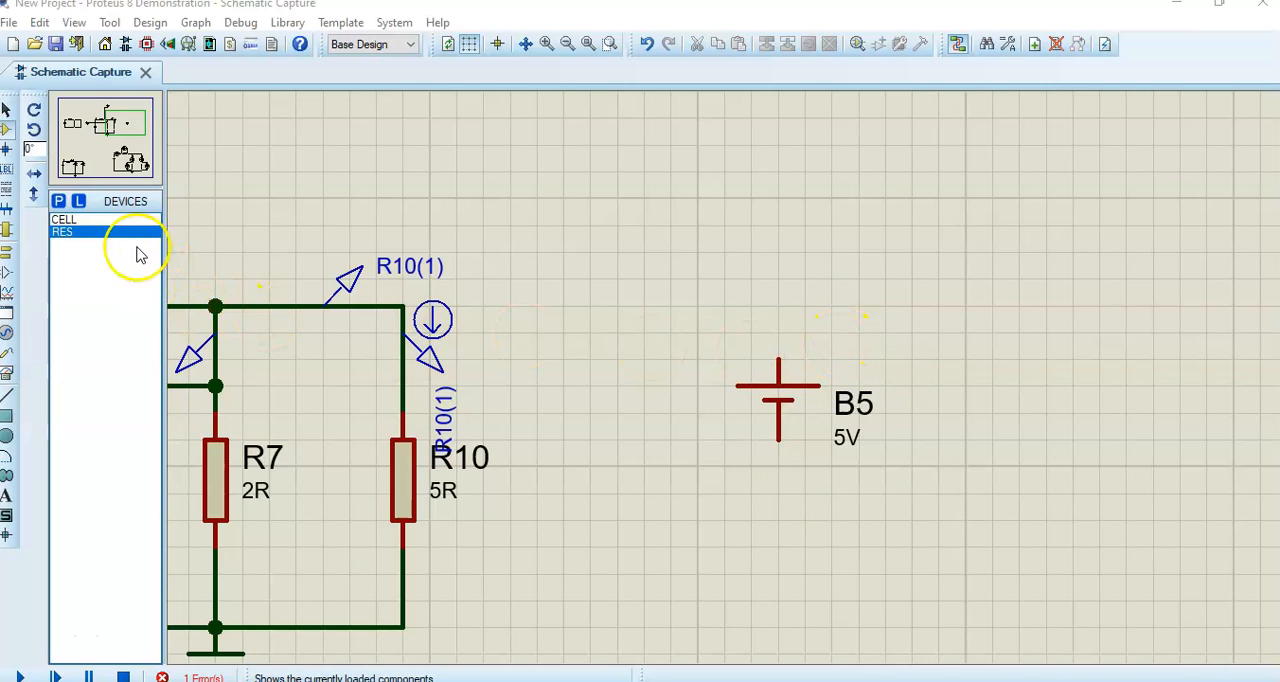
click(64, 232)
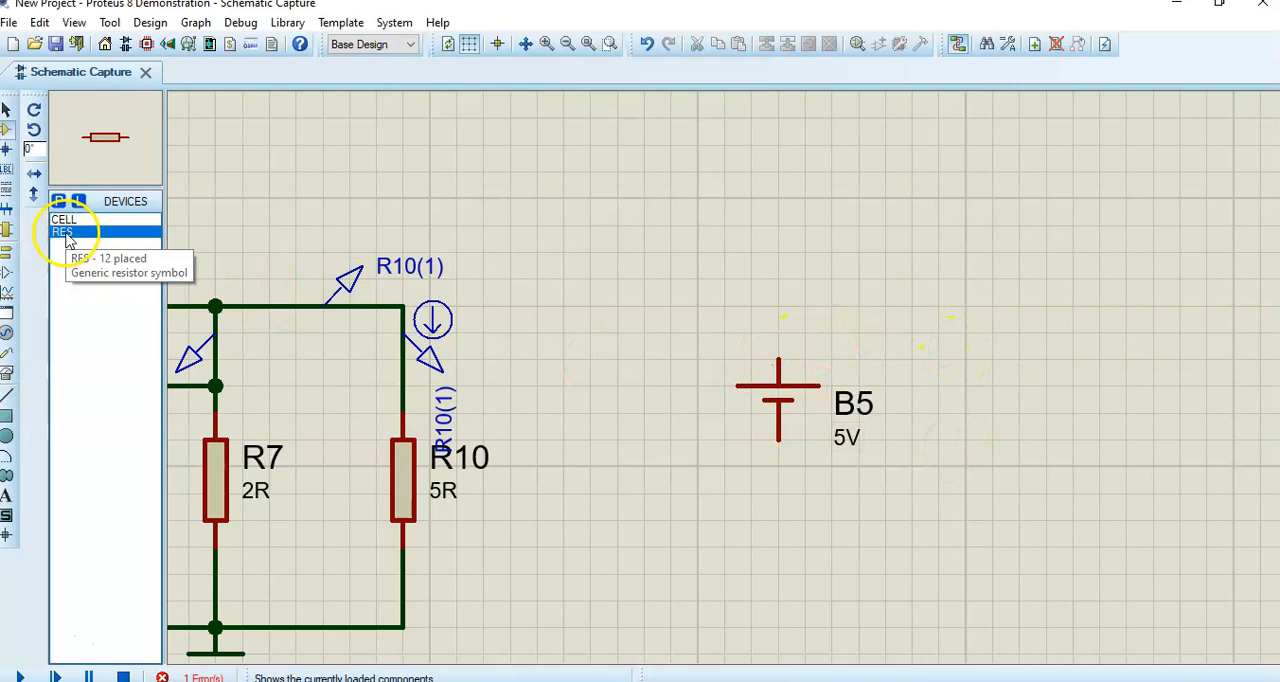
click(34, 110)
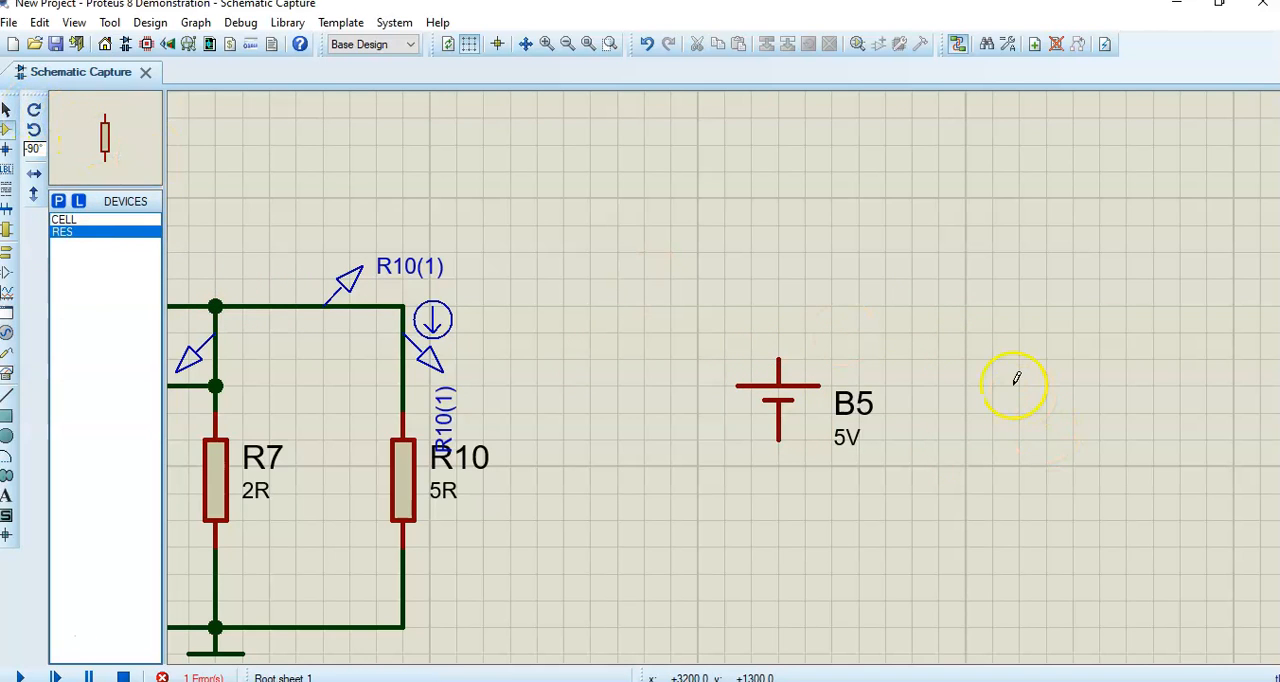
click(1016, 374)
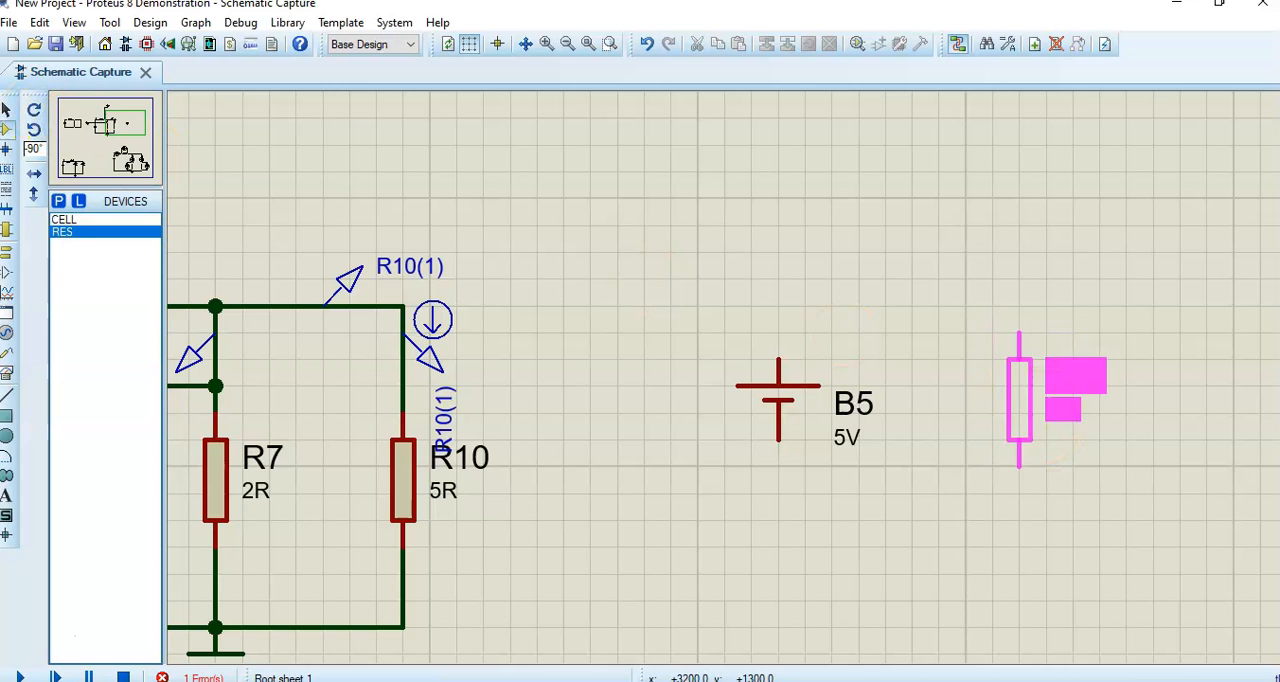
click(1018, 398)
- Wire the upper terminals of B5 and R11 together and their lower terminals together to form a closed loop
click(778, 360)
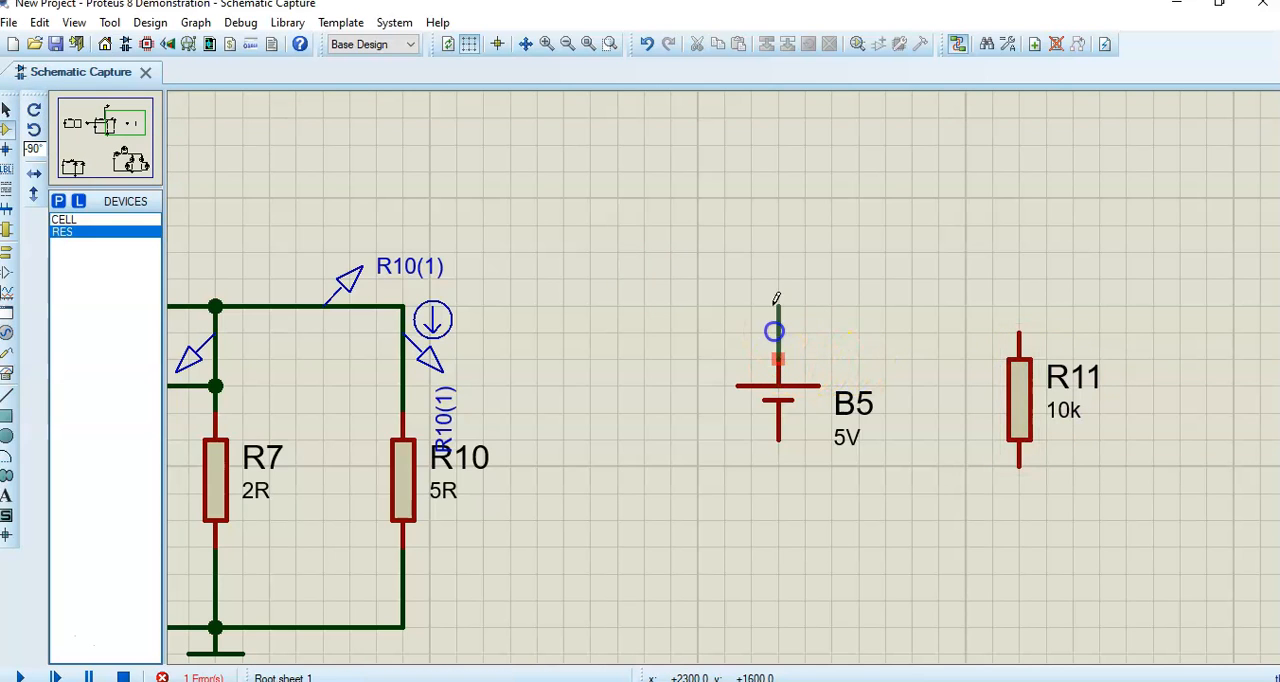
click(778, 277)
click(1020, 279)
click(1021, 328)
click(778, 440)
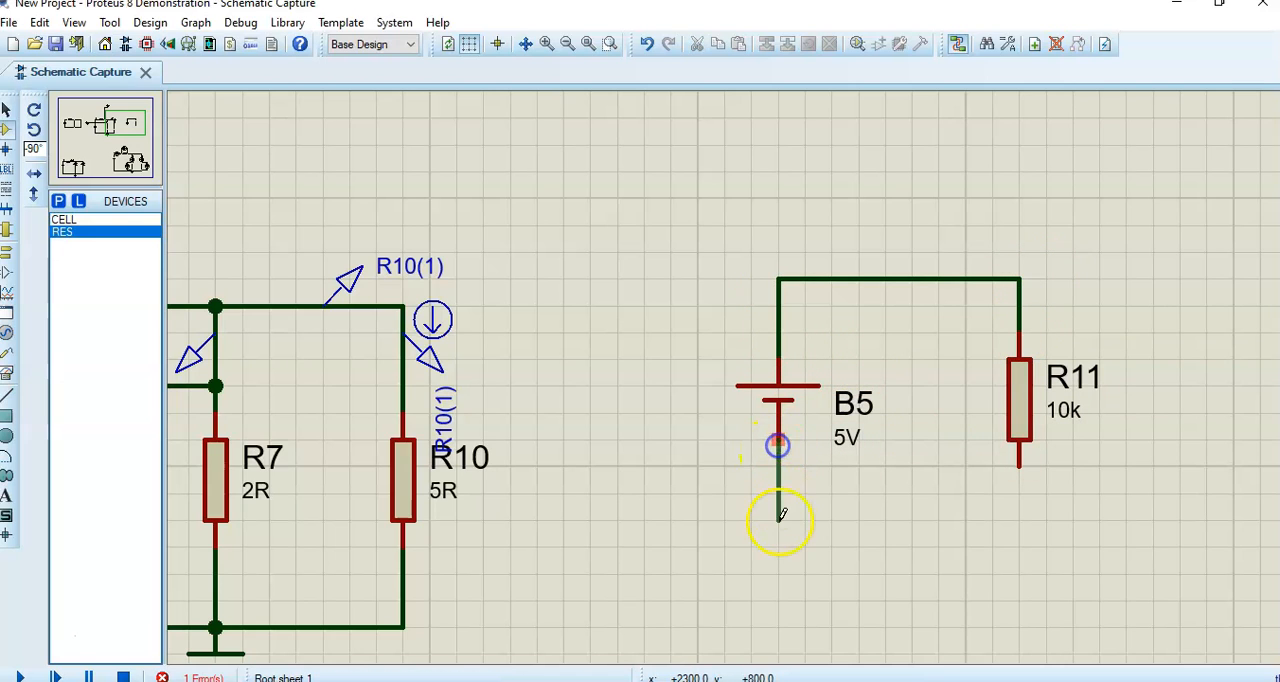
click(1020, 469)
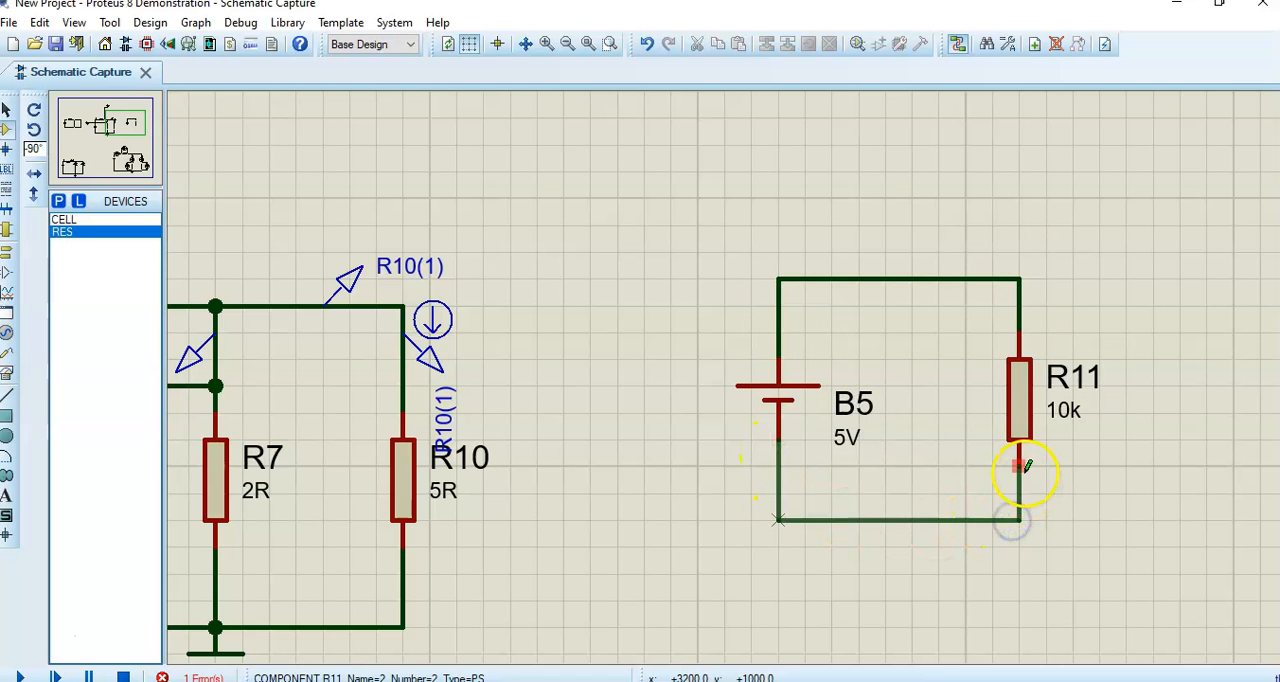
click(909, 437)
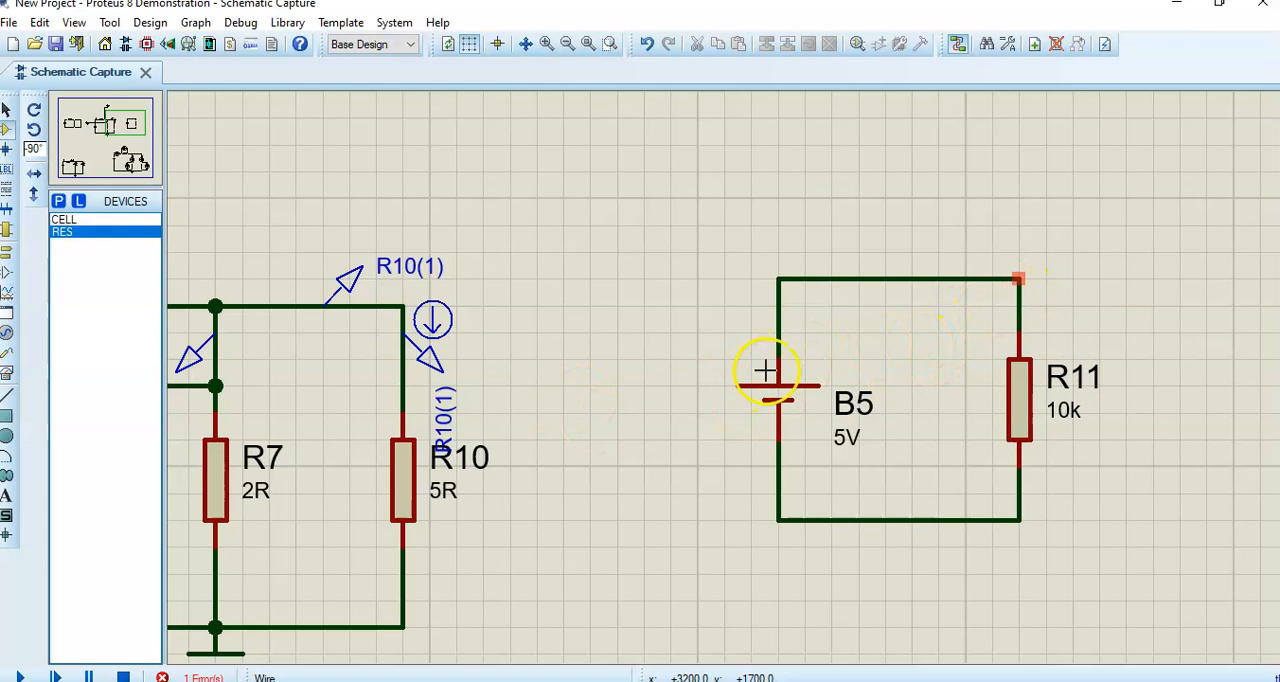
drag(752, 369, 760, 374)
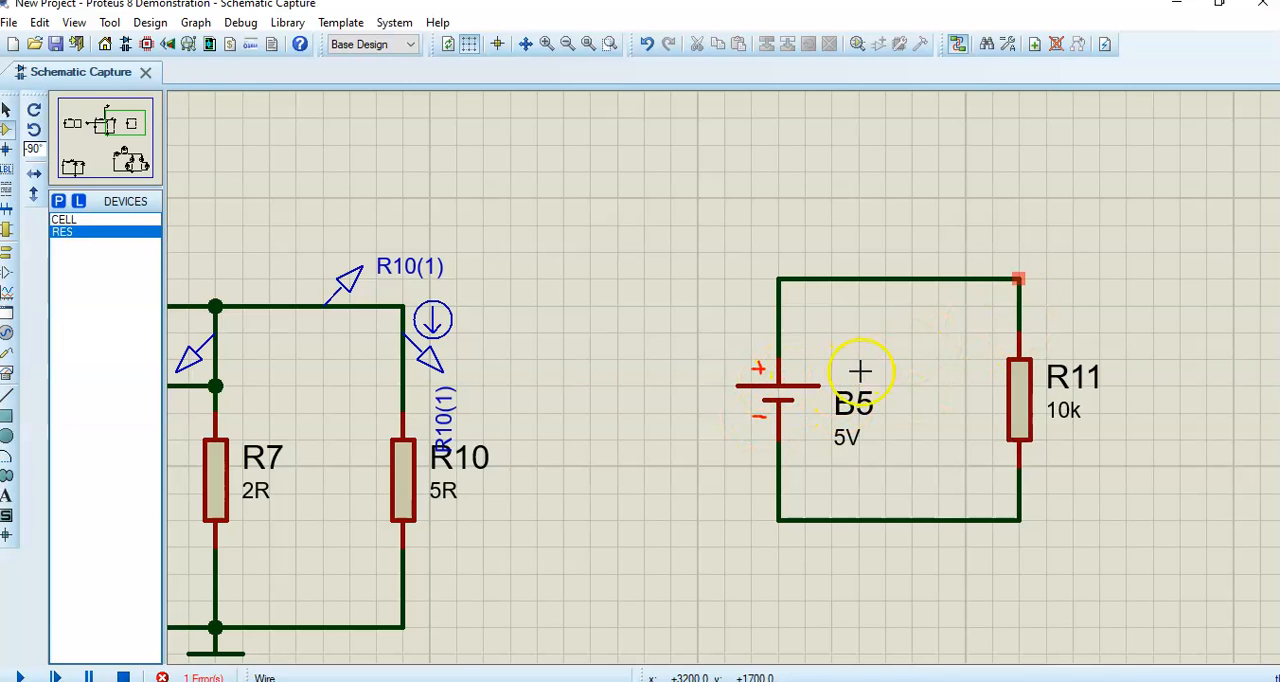
mouse_move(1012, 321)
mouse_down()
mouse_move(1072, 318)
mouse_move(1061, 337)
mouse_move(1094, 309)
mouse_up()
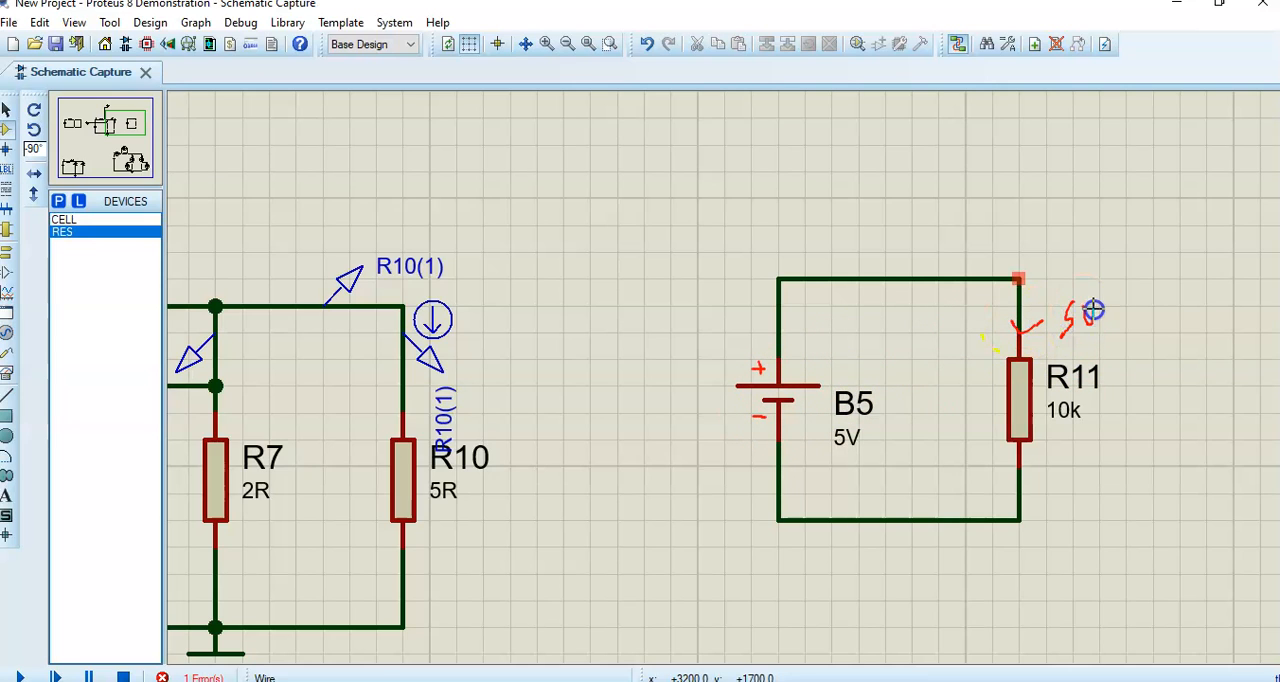
drag(1058, 475, 1089, 466)
mouse_move(739, 356)
mouse_down()
mouse_move(720, 417)
mouse_move(740, 474)
mouse_up()
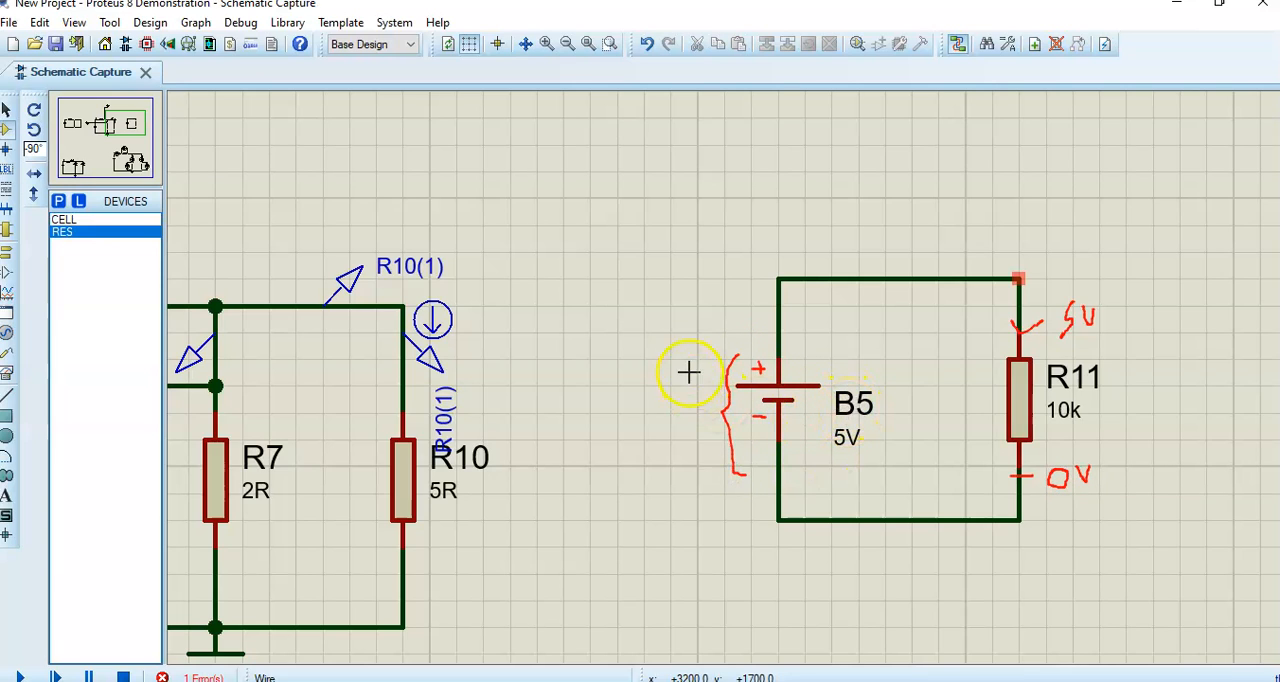
drag(678, 352, 680, 374)
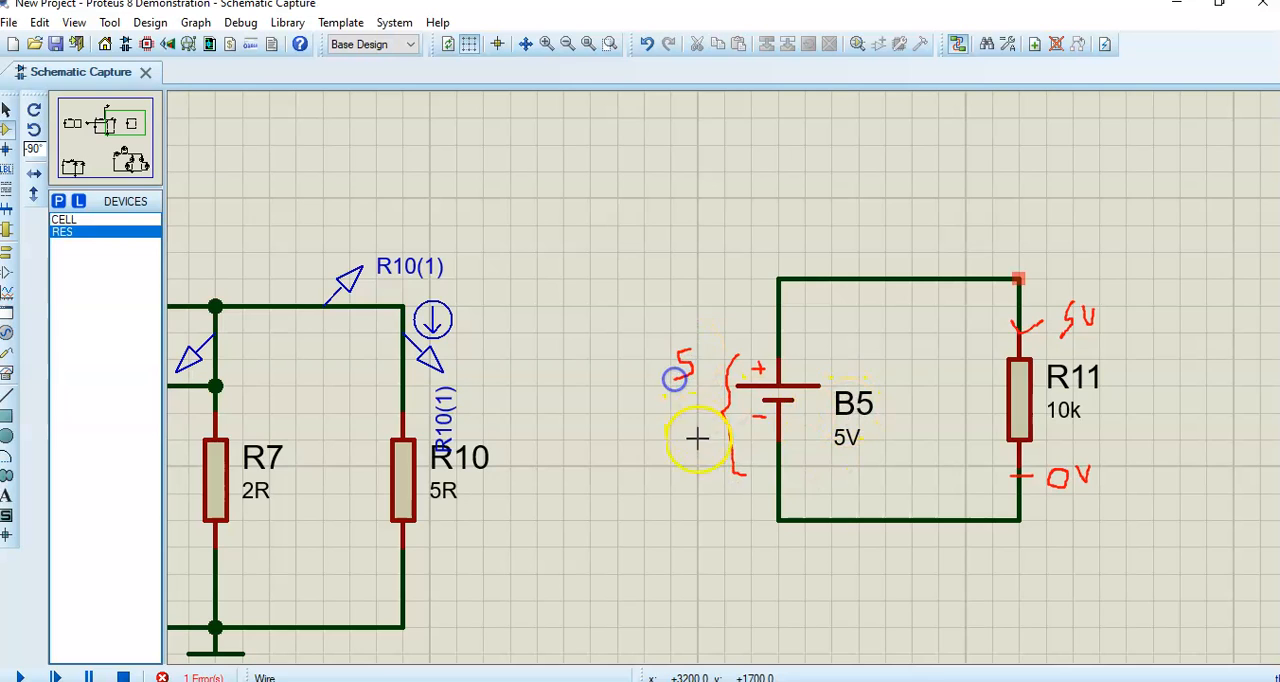
drag(690, 446, 690, 440)
mouse_move(597, 366)
mouse_down()
mouse_move(612, 384)
mouse_move(640, 371)
mouse_move(635, 382)
mouse_up()
click(619, 378)
mouse_move(582, 474)
mouse_down()
mouse_move(629, 474)
mouse_move(646, 451)
mouse_up()
click(638, 468)
mouse_move(575, 364)
mouse_down()
mouse_move(570, 487)
mouse_move(586, 489)
mouse_up()
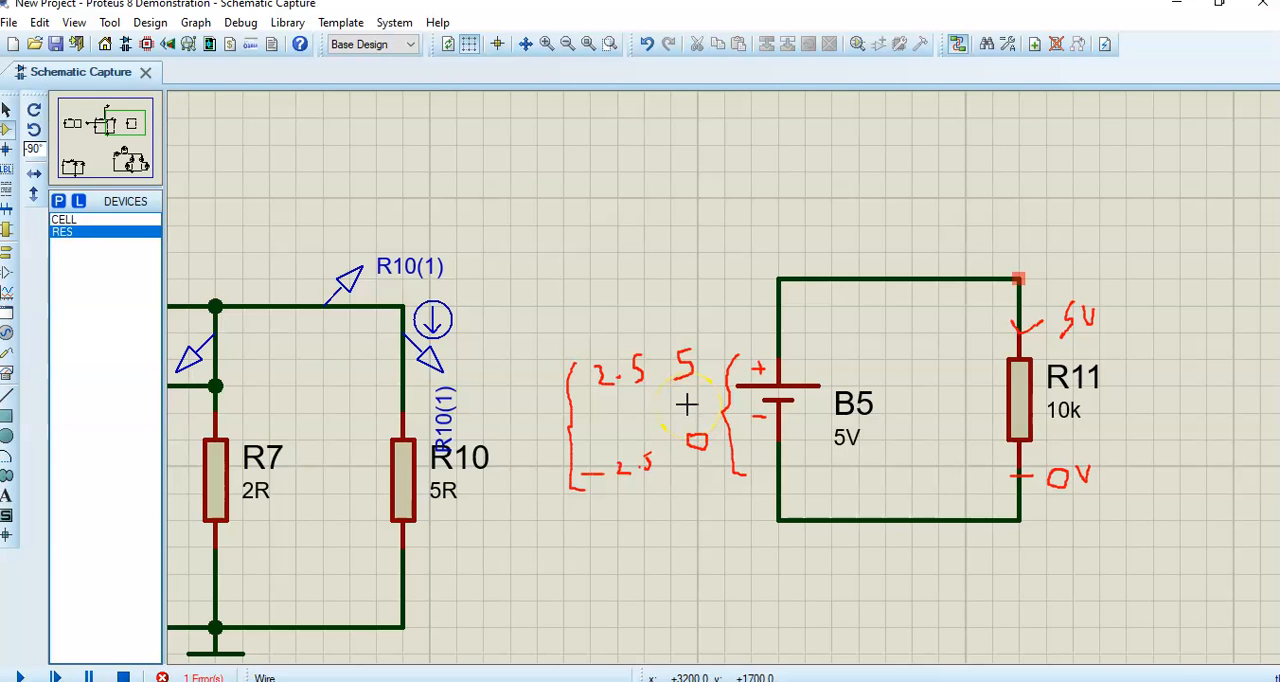
click(767, 25)
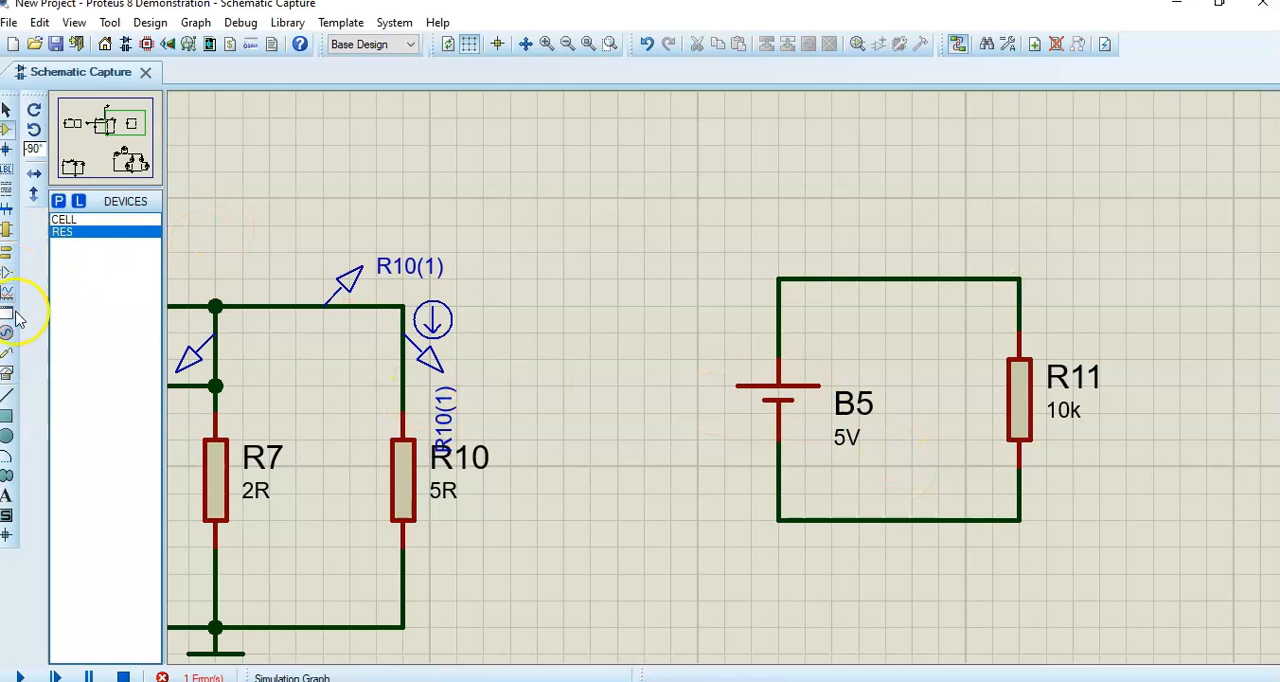
- Place voltage probes on the wire corners above and below resistor R11
click(6, 362)
click(60, 219)
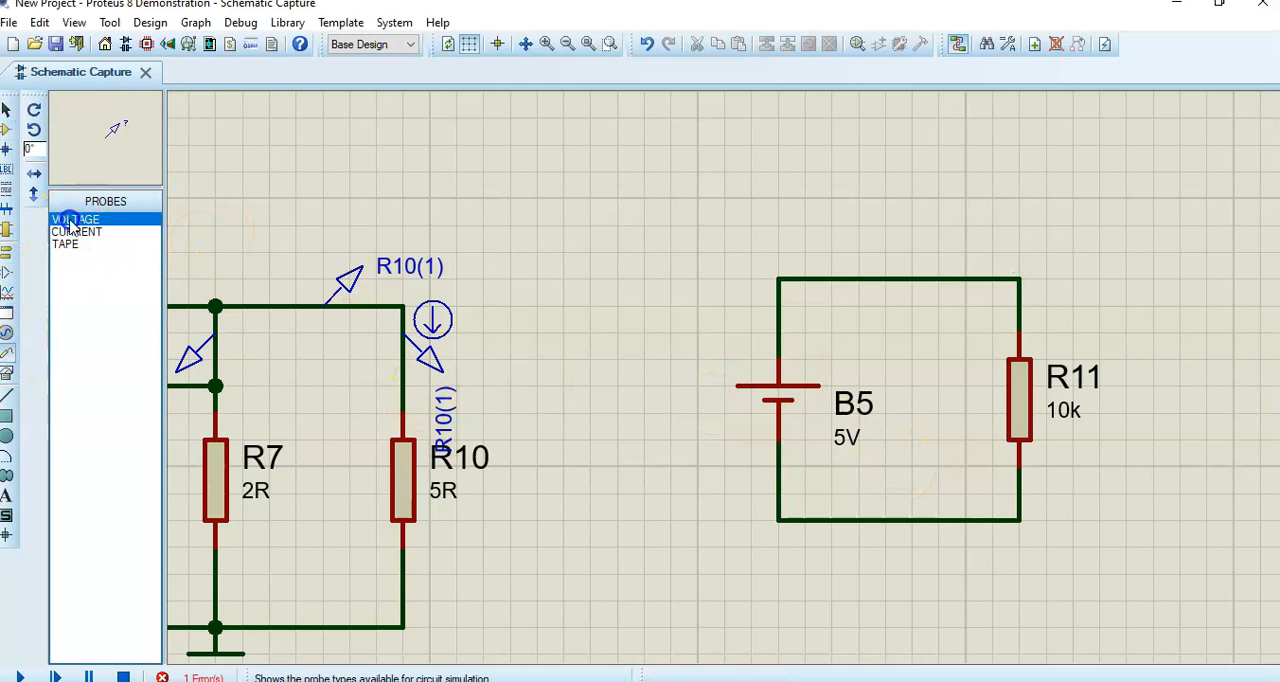
click(1020, 277)
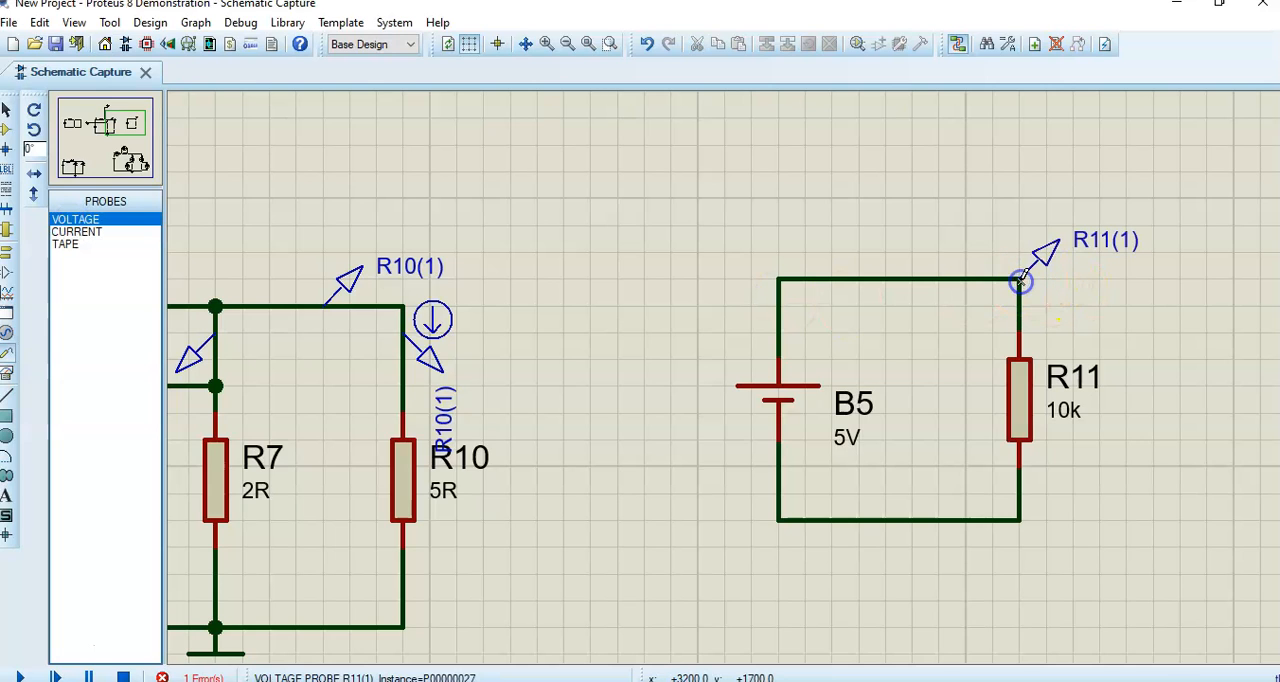
click(1020, 518)
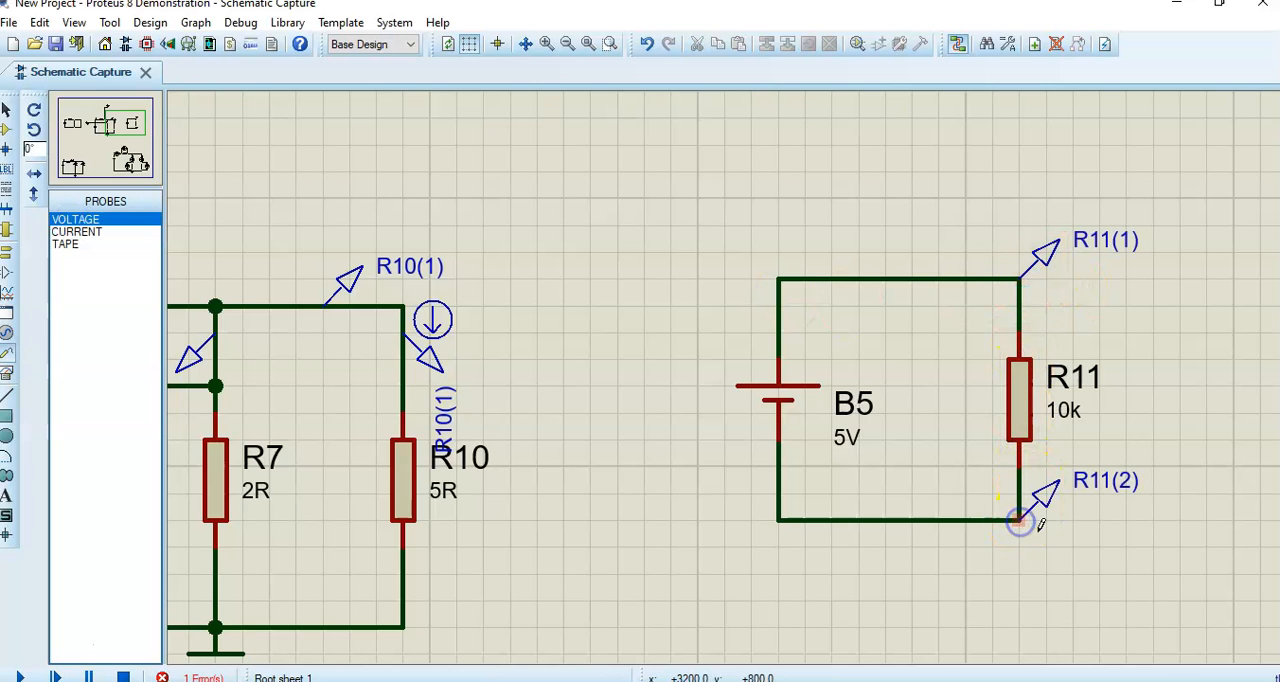
- Run the simulation, inspect the netlist compiler errors and return to the schematic
click(20, 677)
click(93, 122)
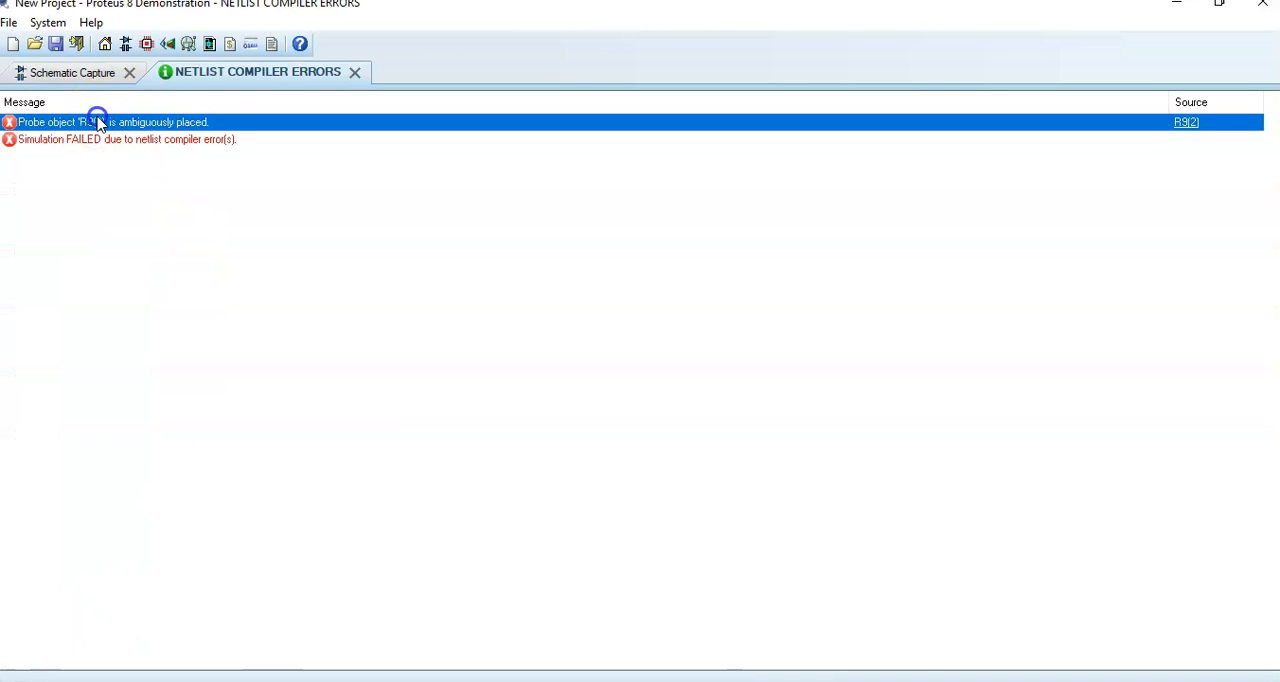
click(93, 76)
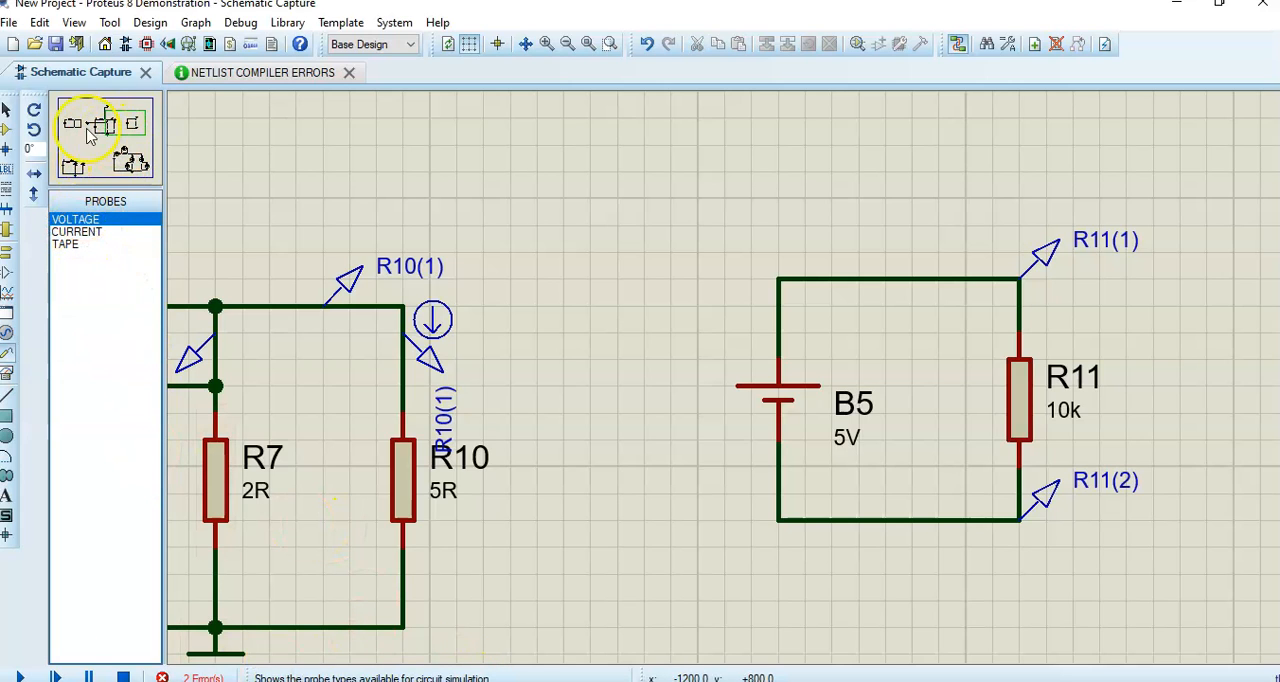
- Delete the long wire leading to R7 and the current probe in the empty area beside B4
drag(108, 126, 98, 126)
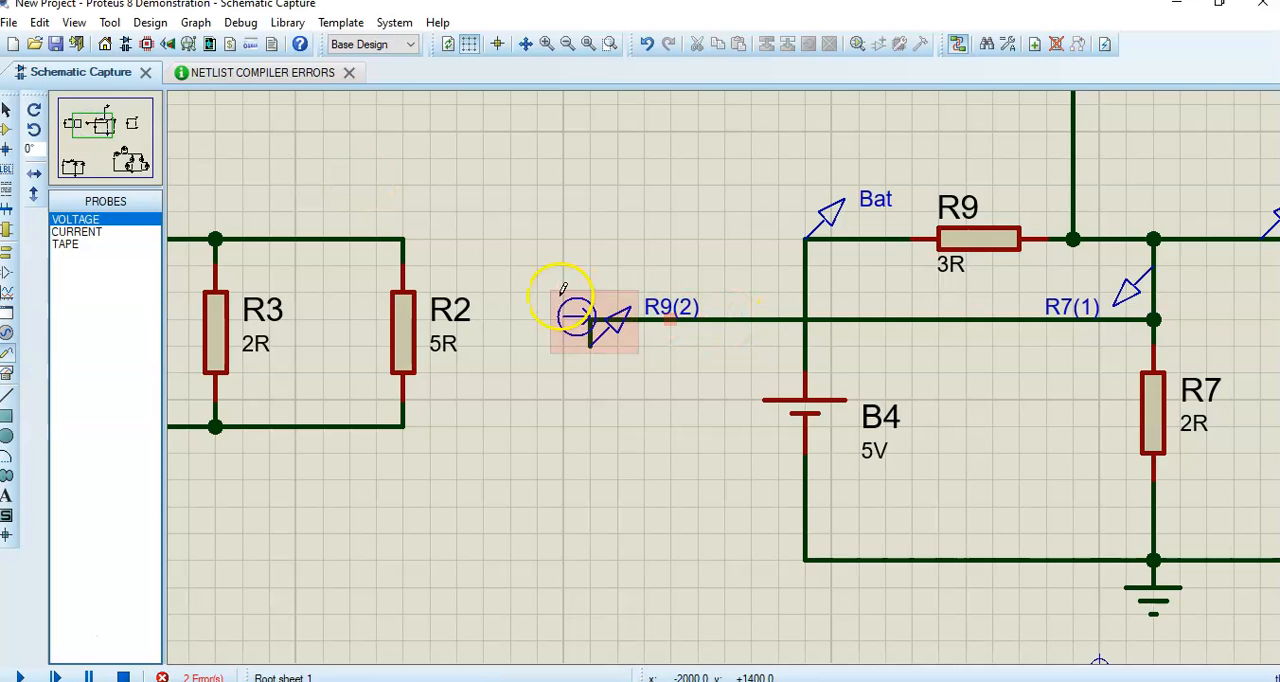
right_click(886, 320)
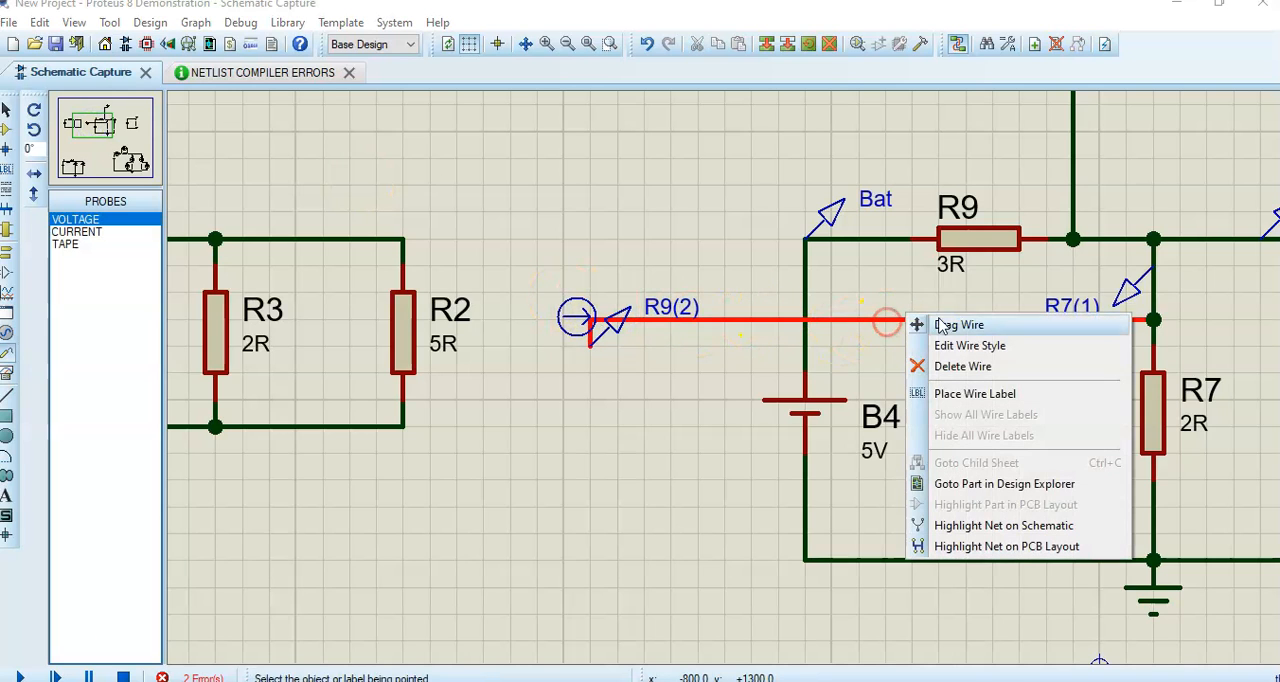
click(960, 365)
right_click(582, 320)
click(637, 379)
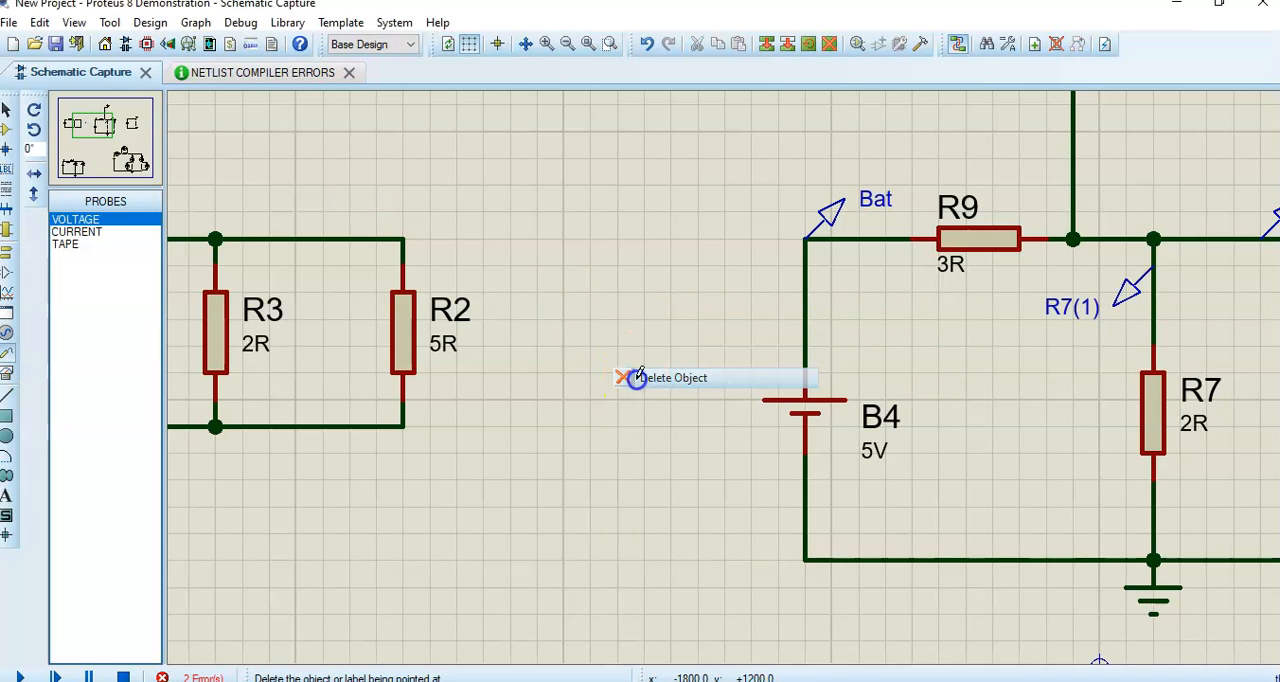
- Rerun the simulation and examine the voltages at the two R11 probes in the ungrounded B5 circuit
click(20, 676)
click(124, 676)
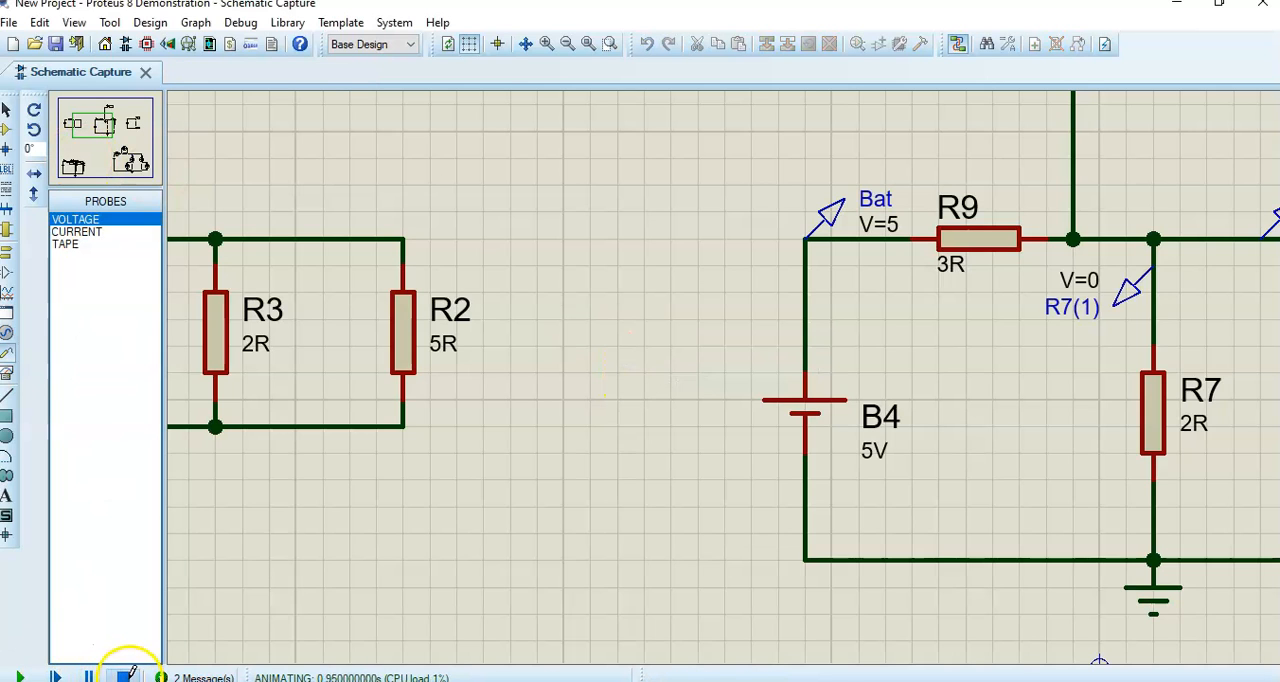
click(130, 120)
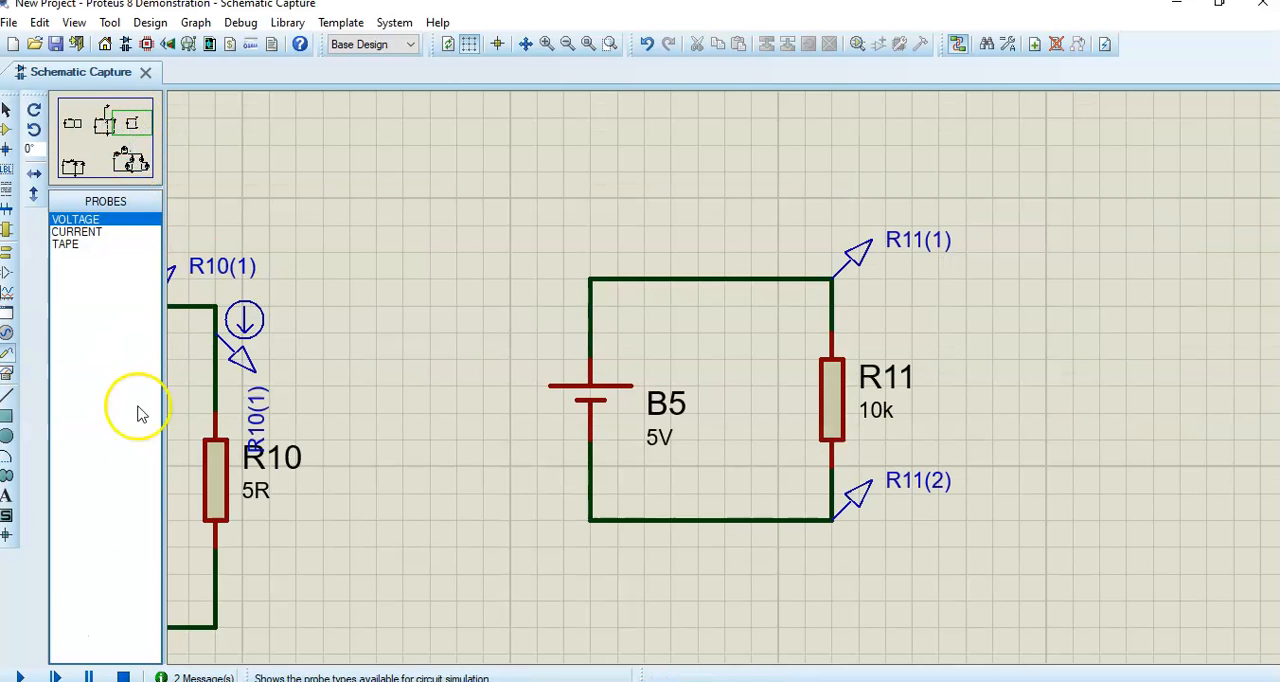
click(19, 676)
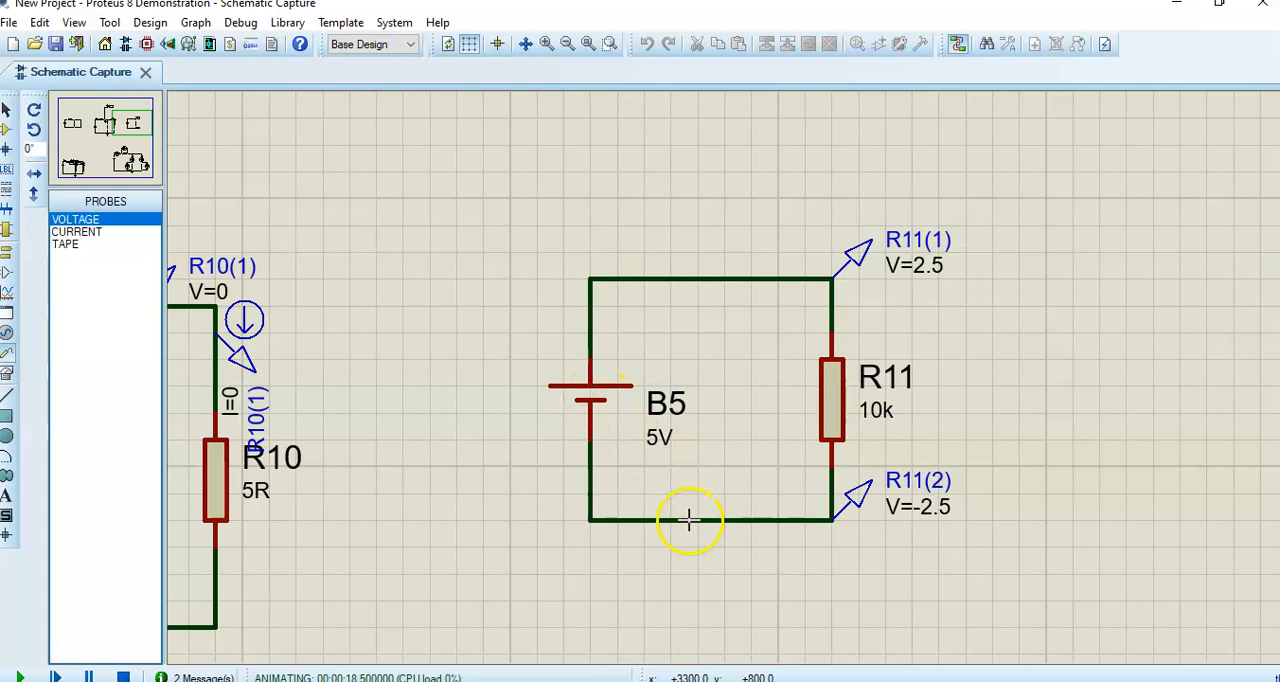
click(705, 571)
click(604, 397)
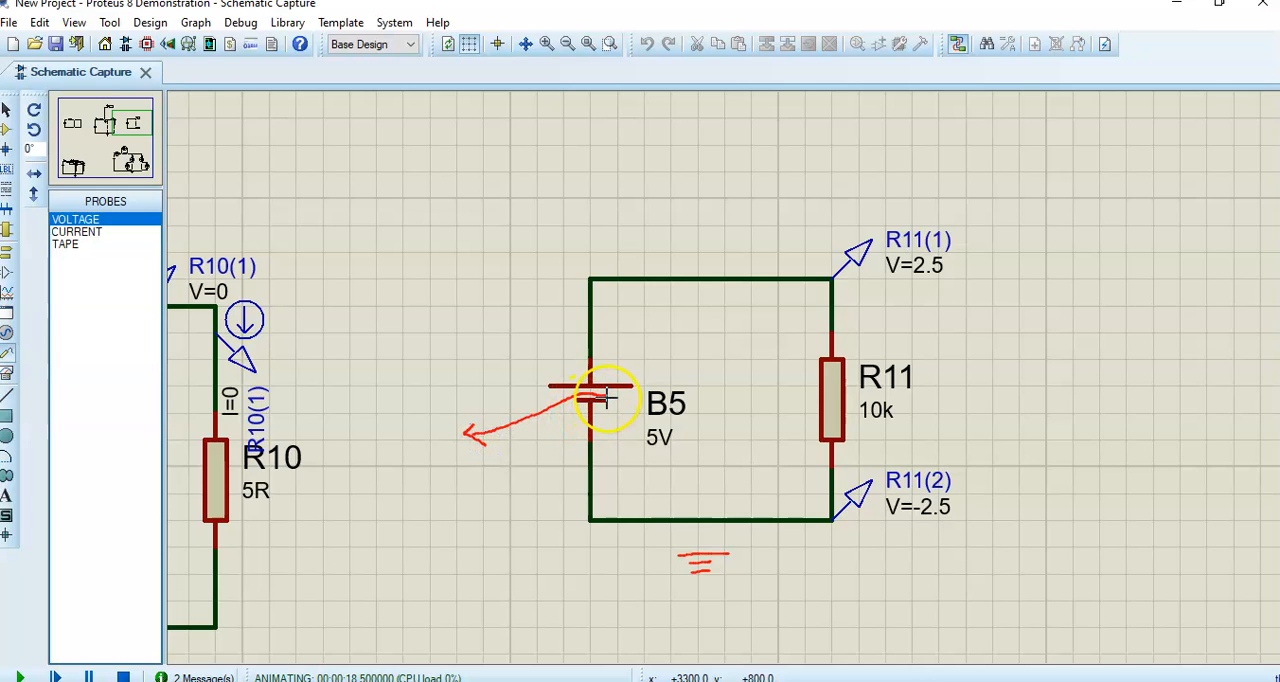
mouse_move(500, 364)
mouse_down()
mouse_move(508, 380)
mouse_move(537, 374)
mouse_move(546, 344)
mouse_up()
mouse_move(487, 483)
mouse_down()
mouse_move(535, 491)
mouse_move(549, 459)
mouse_up()
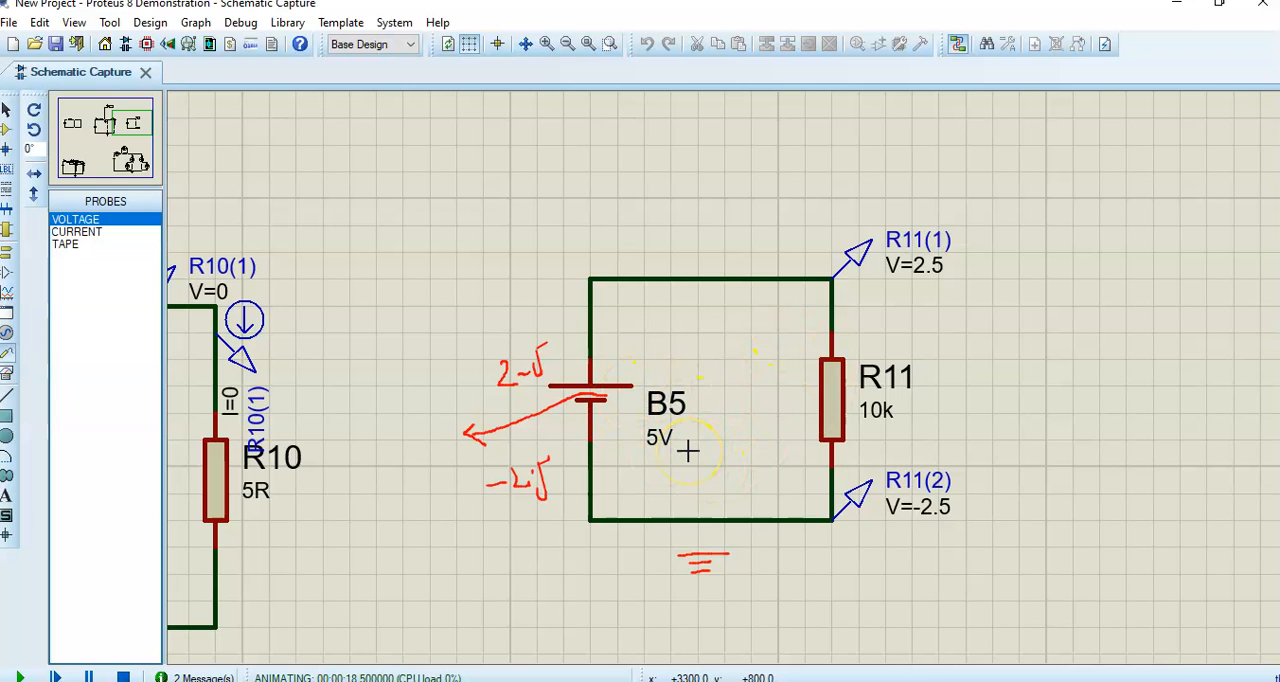
key(e)
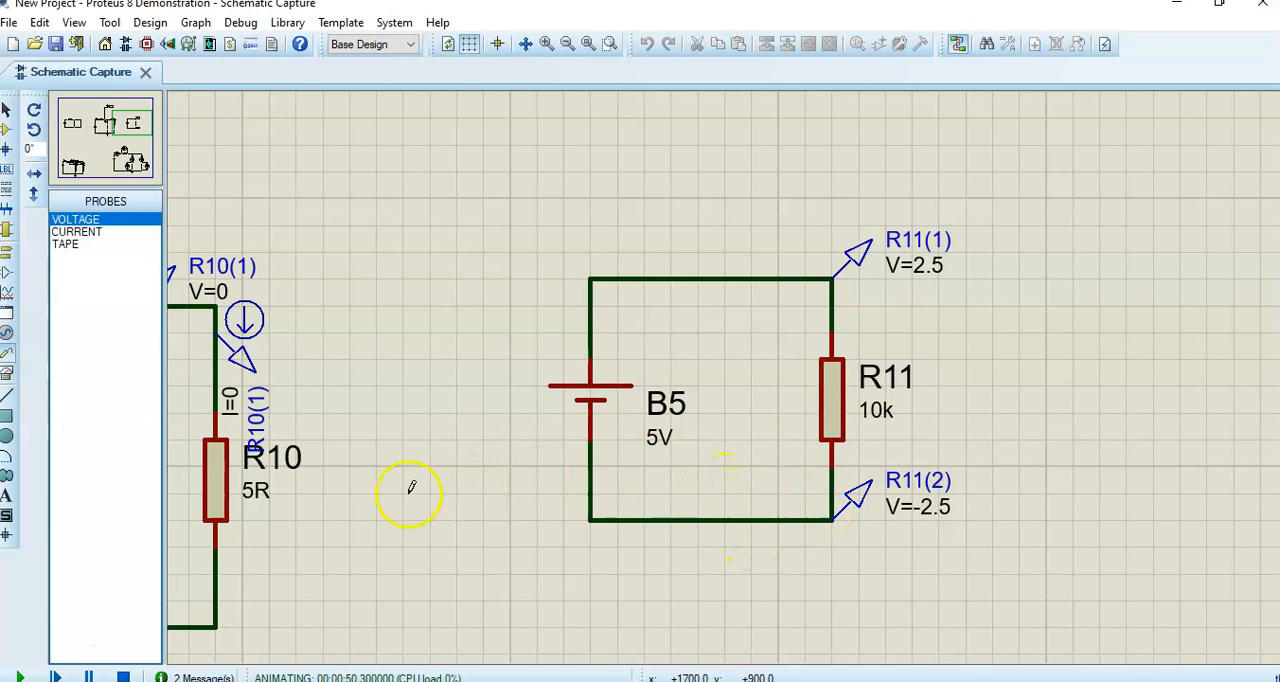
- Stop the simulation, attach a GROUND terminal to the lower wire of the B5 circuit and run the simulation again
click(8, 253)
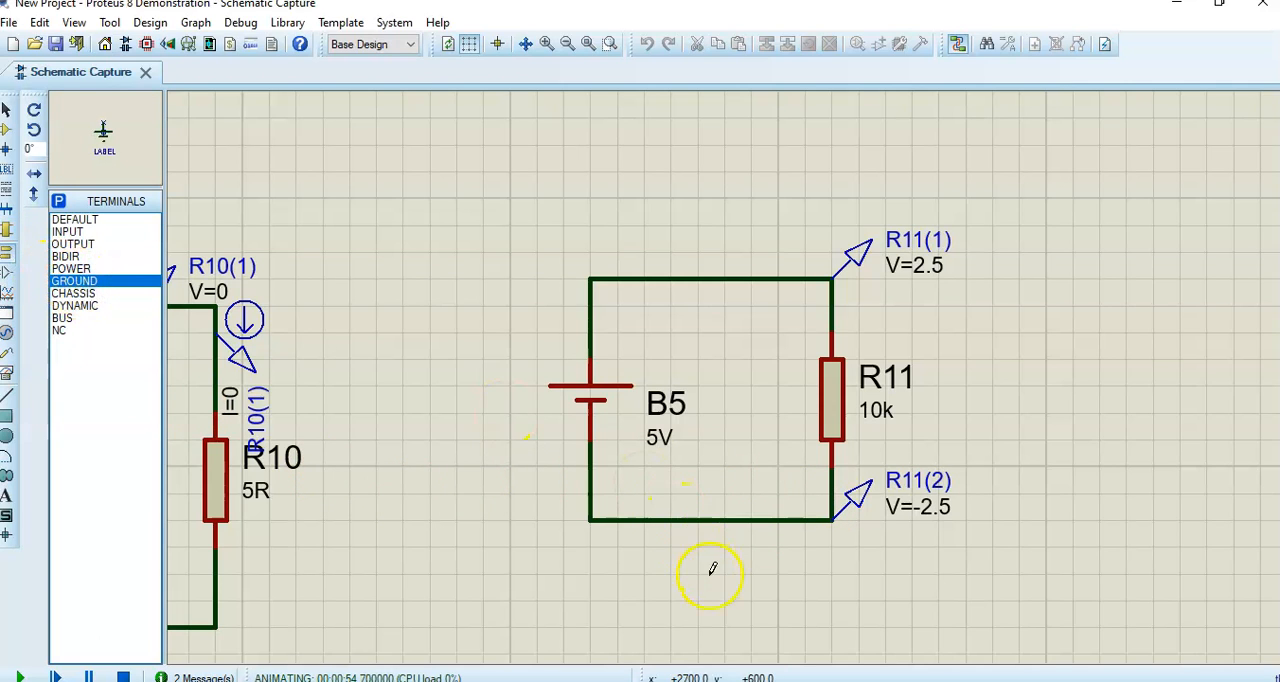
click(124, 676)
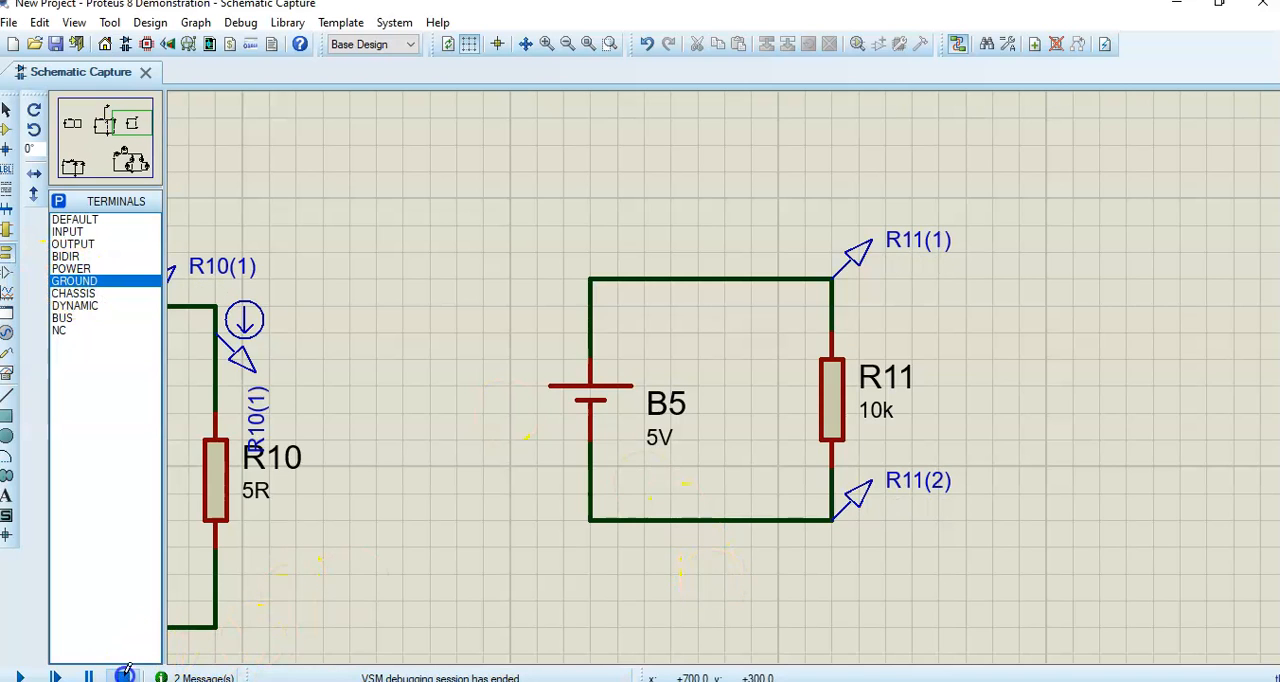
click(718, 553)
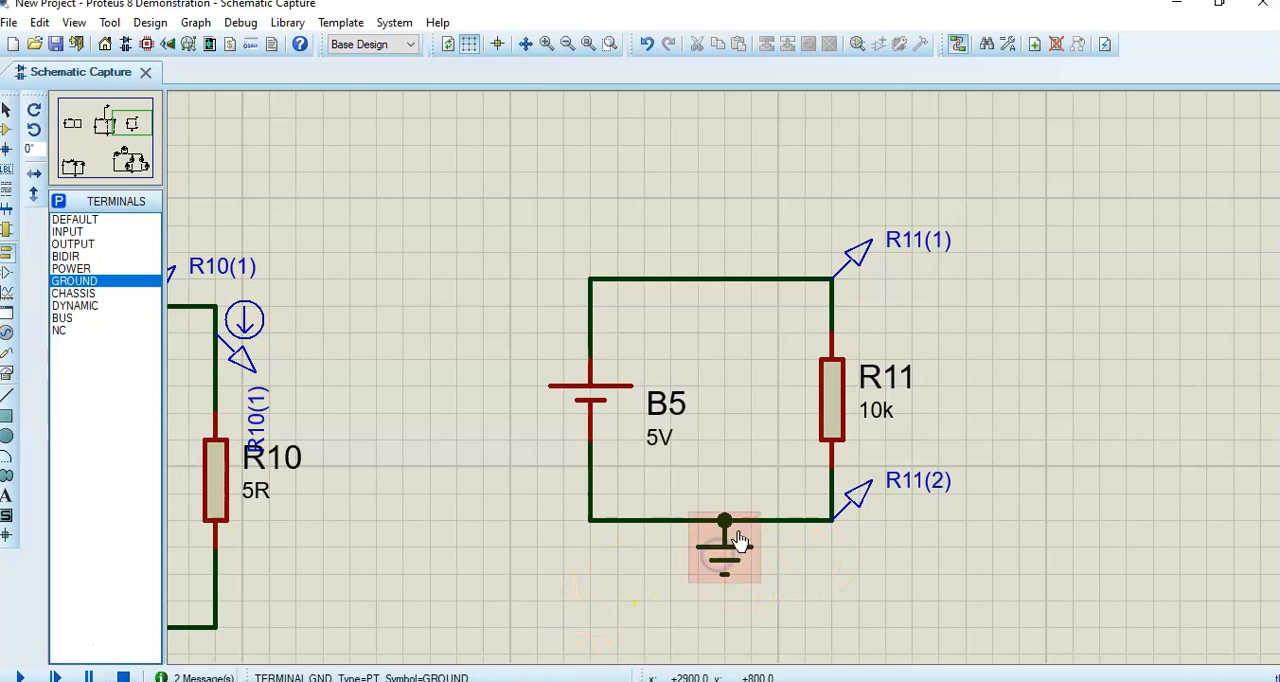
click(18, 677)
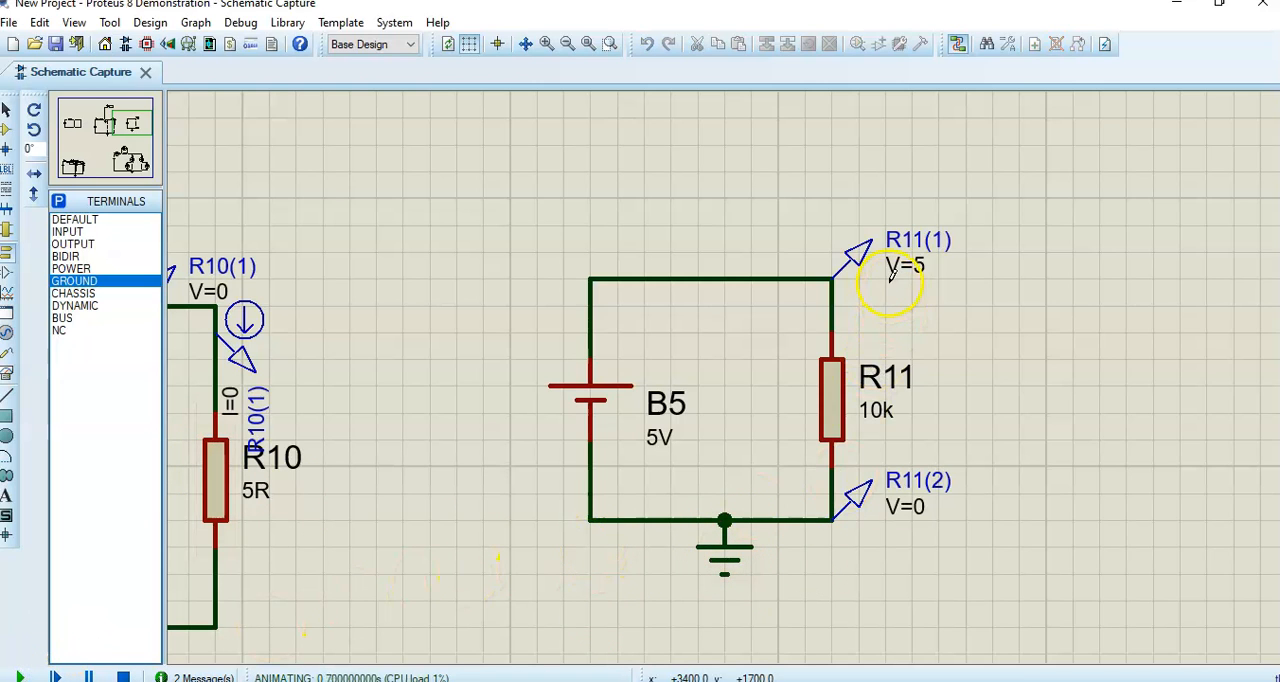